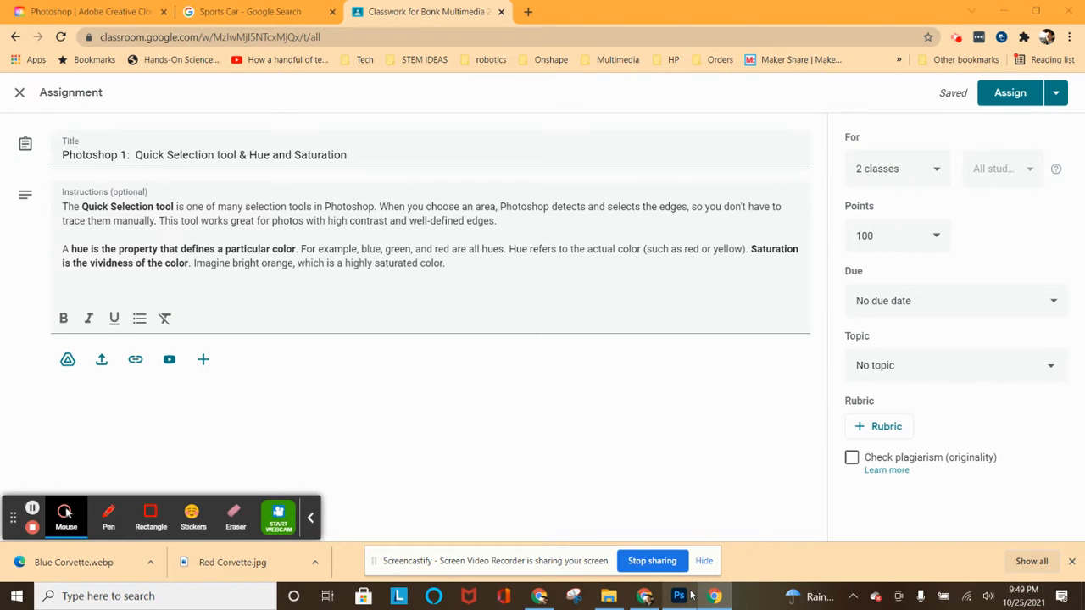
Switch to Photoshop and open Sports Car 1.jpg from the Photoshop Images folder in File Explorer.
mouse_move(687, 596)
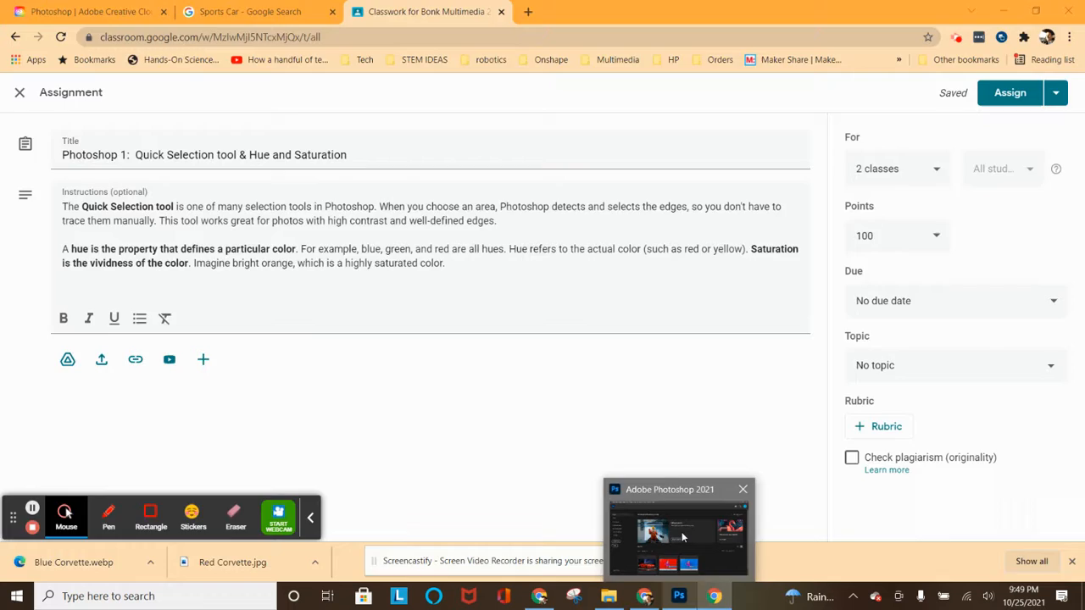
left_click(682, 536)
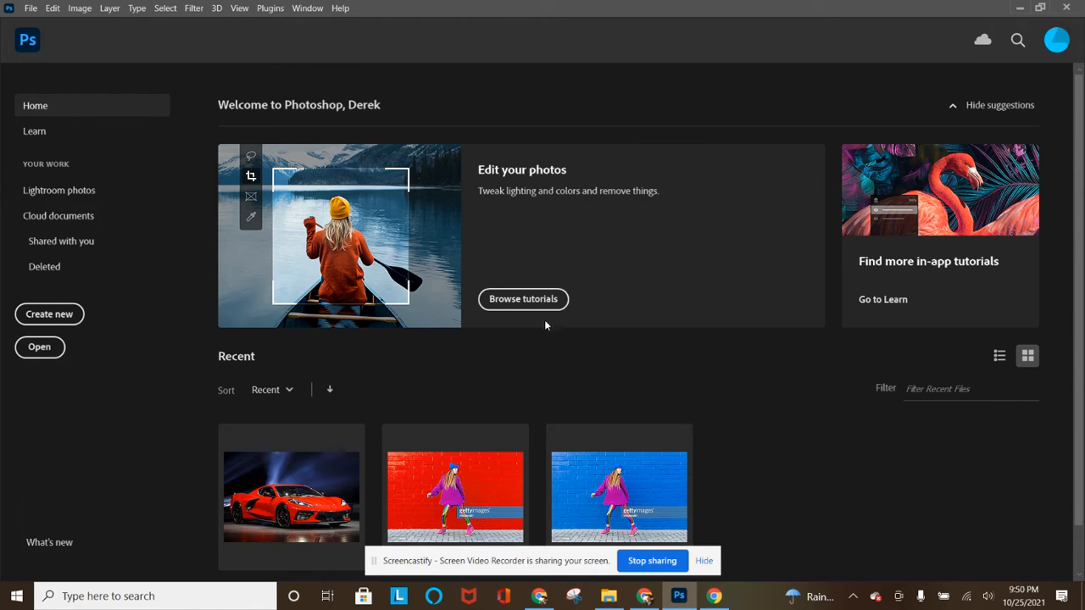
left_click(30, 8)
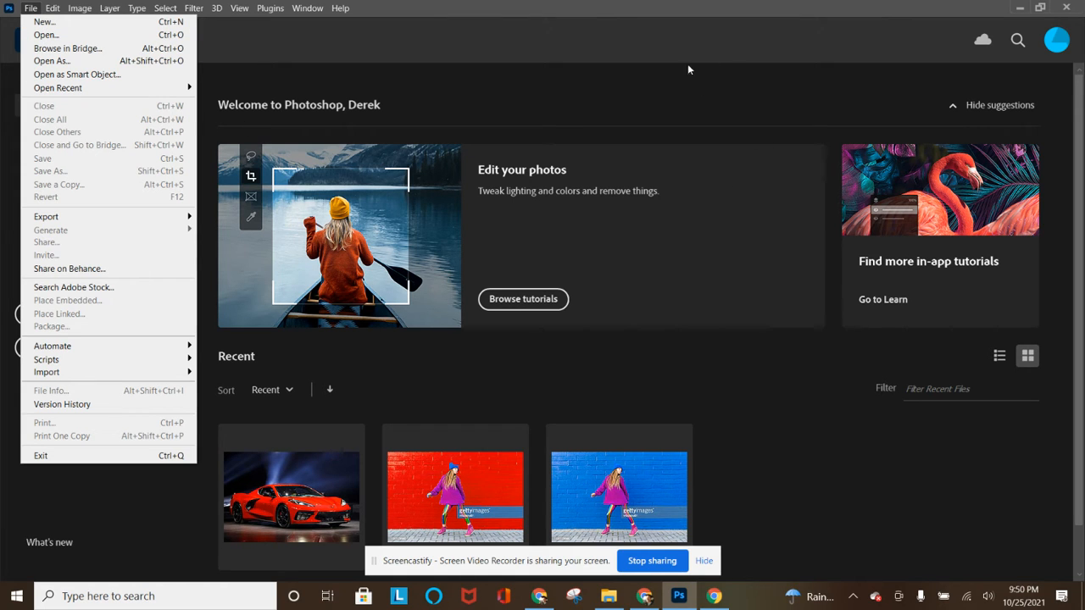
left_click(656, 26)
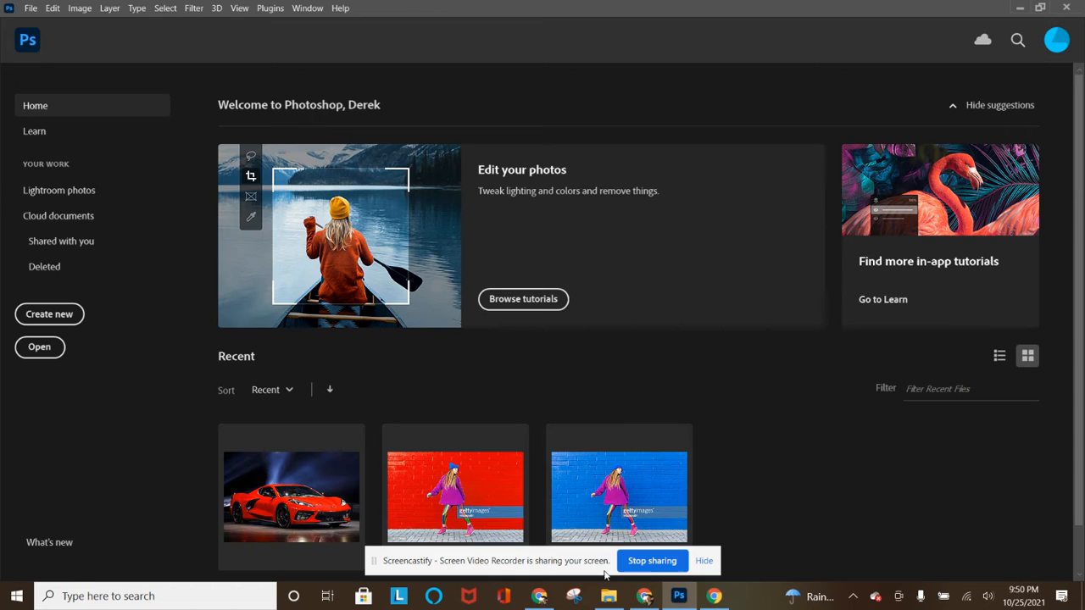
left_click(608, 596)
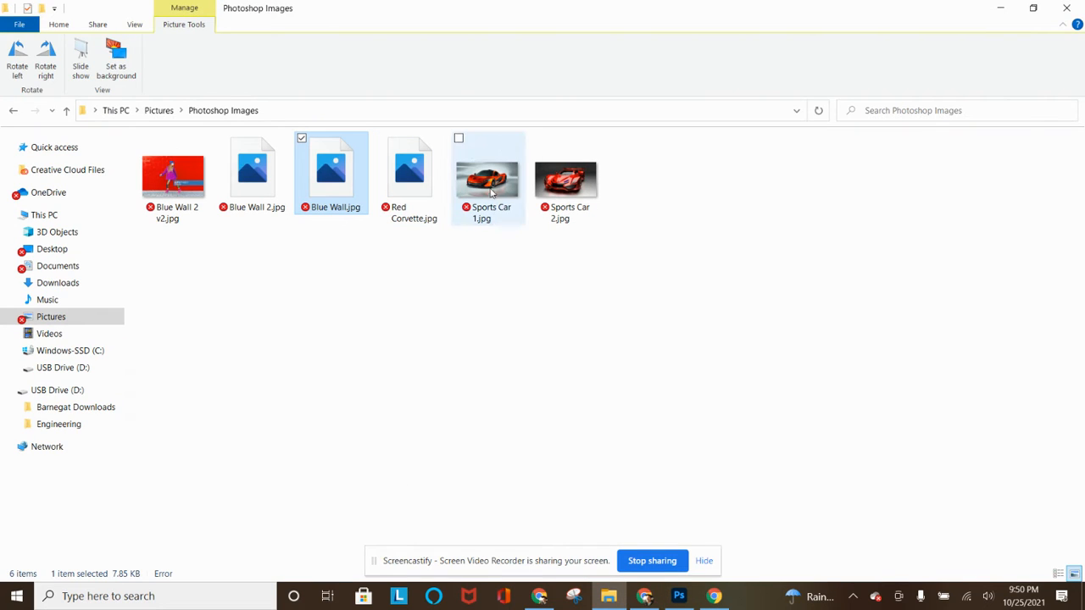
left_click_drag(480, 180, 551, 397)
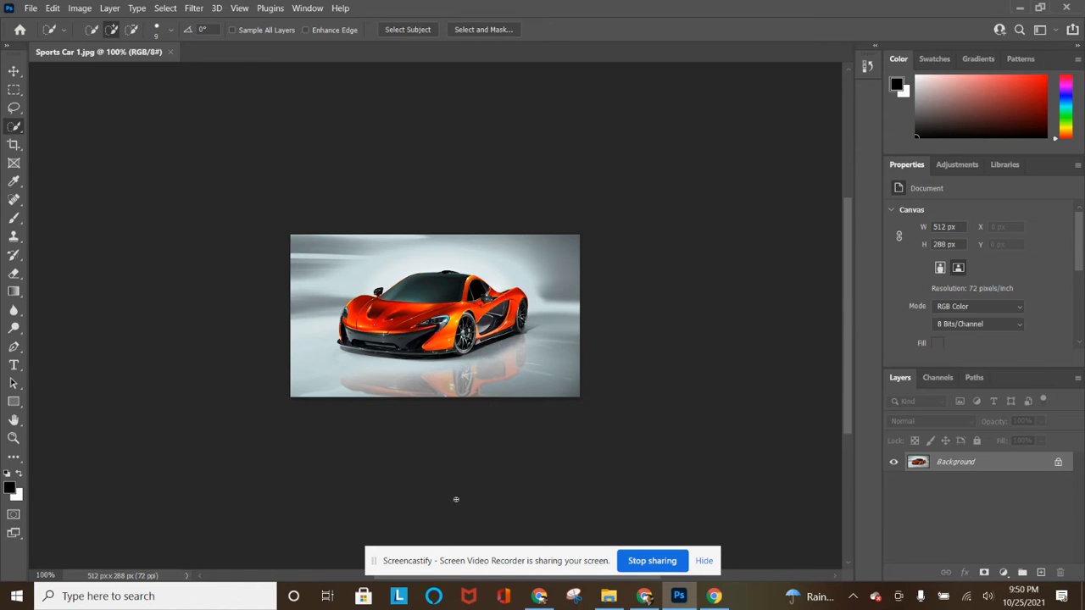
key("ctrl+plus")
key("ctrl+plus")
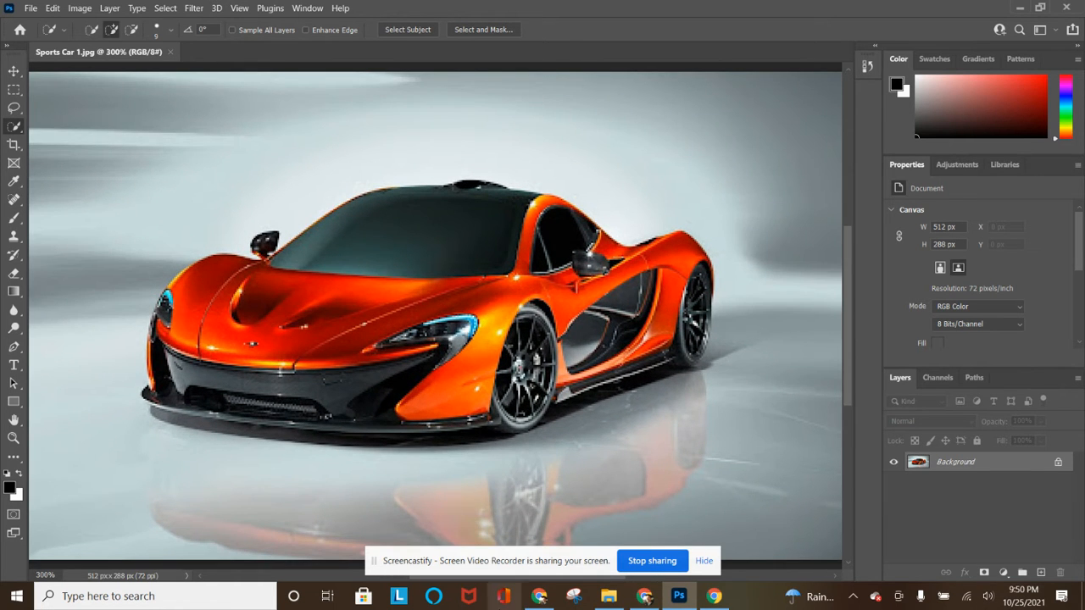
Switch to the Chrome window with the Photoshop Lessons document and search Google for "sports car high resolution" in a new tab.
left_click(544, 595)
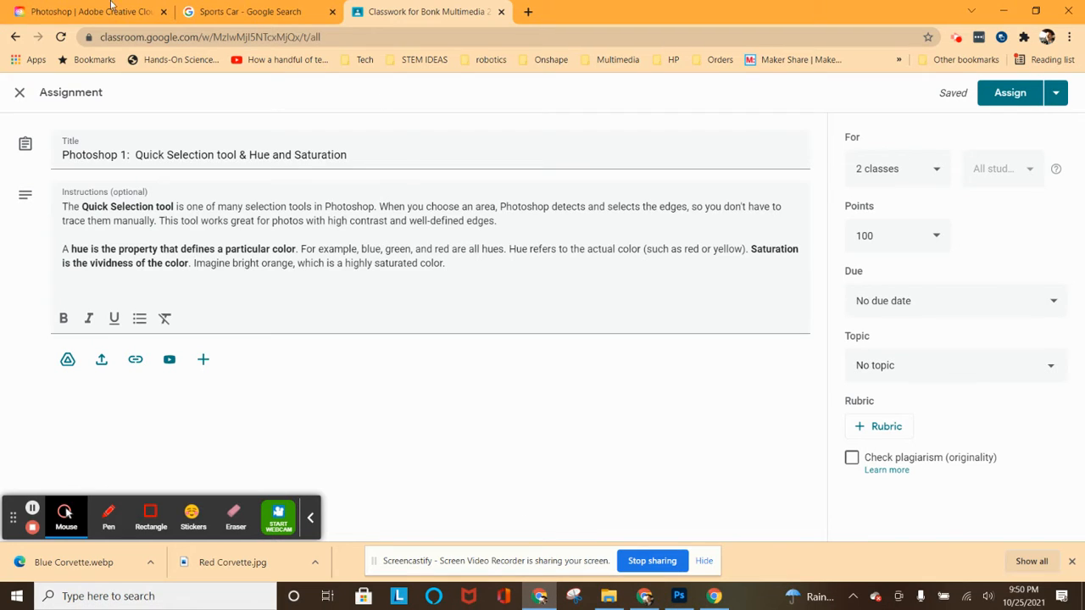
left_click(644, 596)
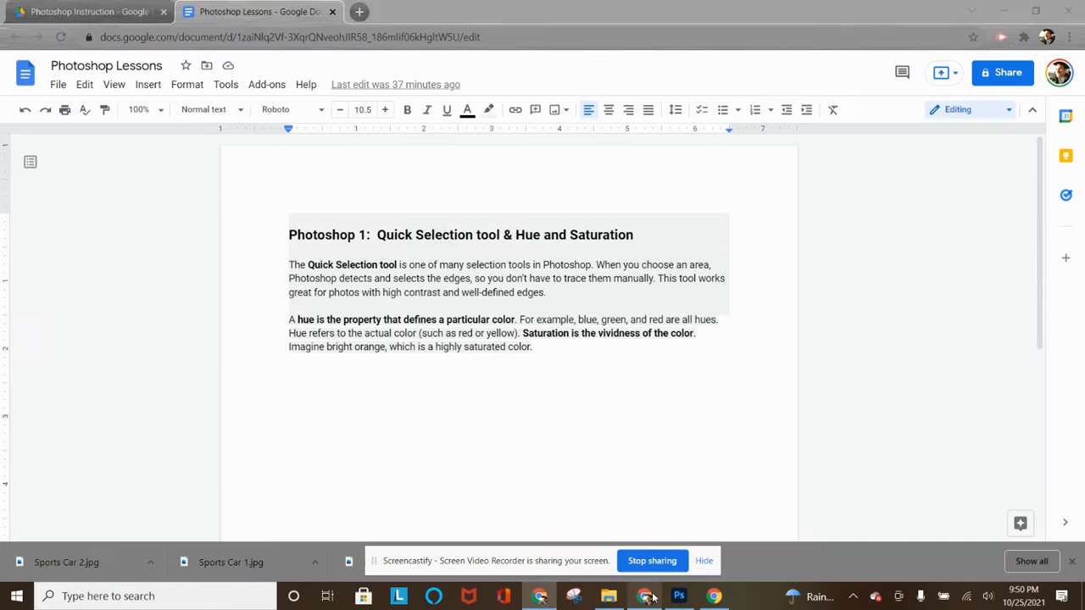
left_click(358, 12)
type("sports car")
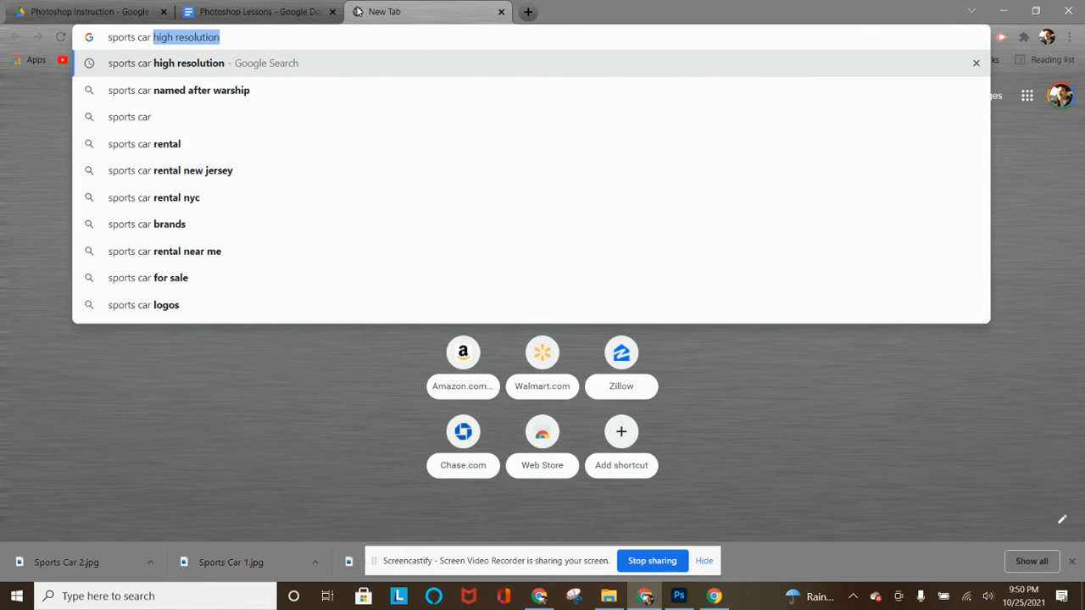
key("Return")
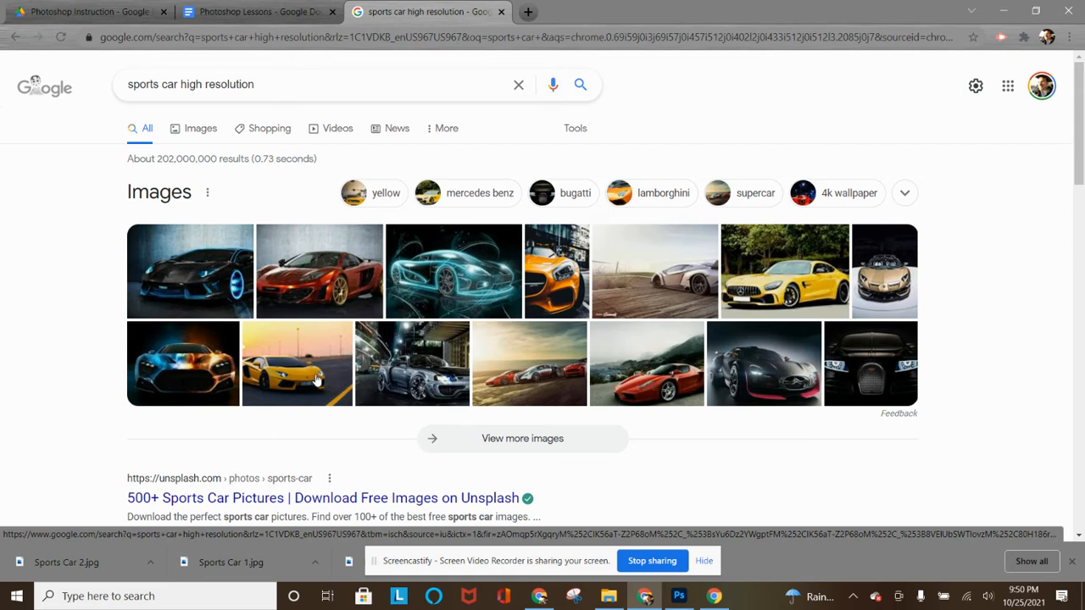
Preview the red Sports Cars Wallpapers HD image result and open its Wallpaper Cave source page.
left_click(655, 383)
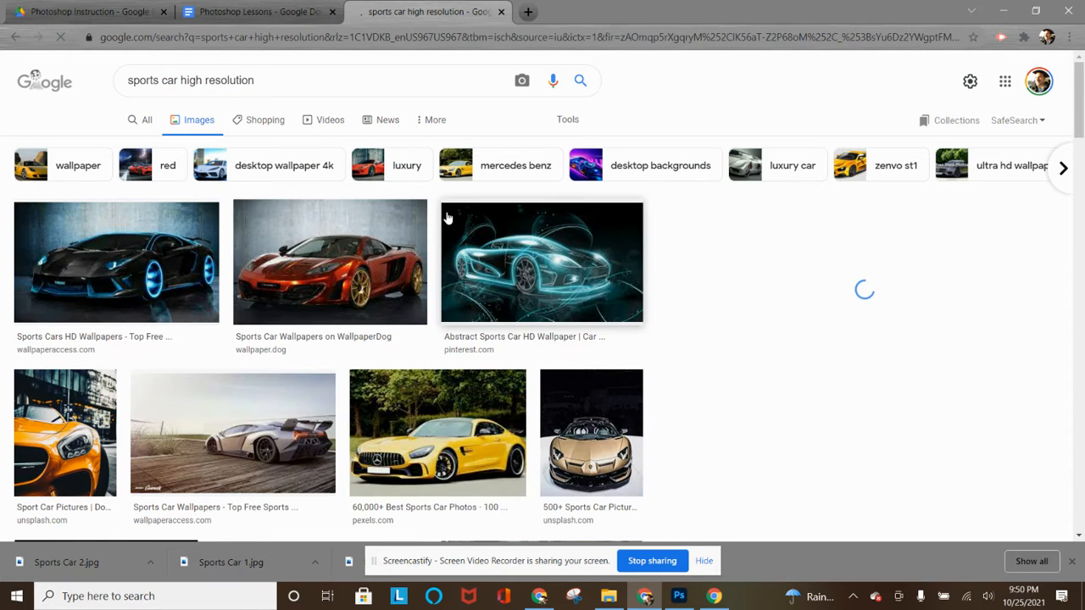
left_click(405, 249)
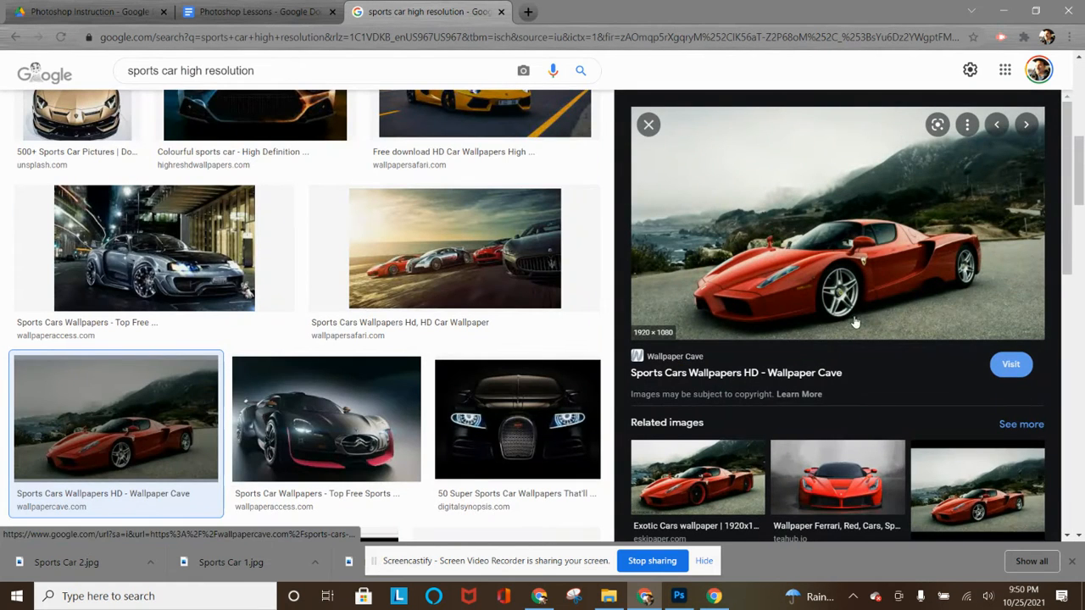
left_click(796, 288)
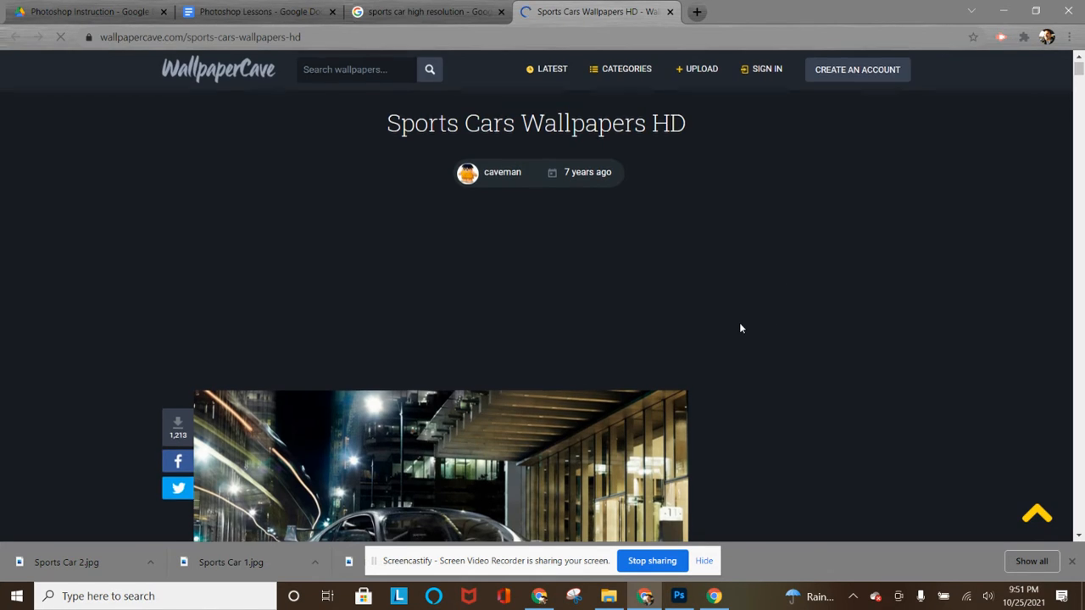
scroll(740, 329, "down", 10)
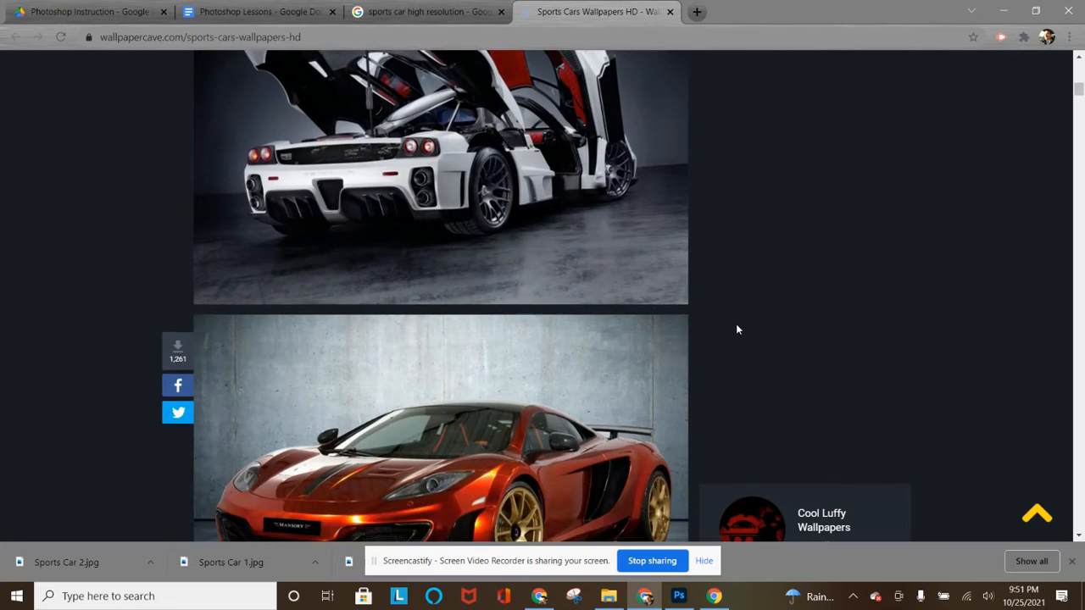
scroll(735, 324, "down", 2)
left_click(423, 12)
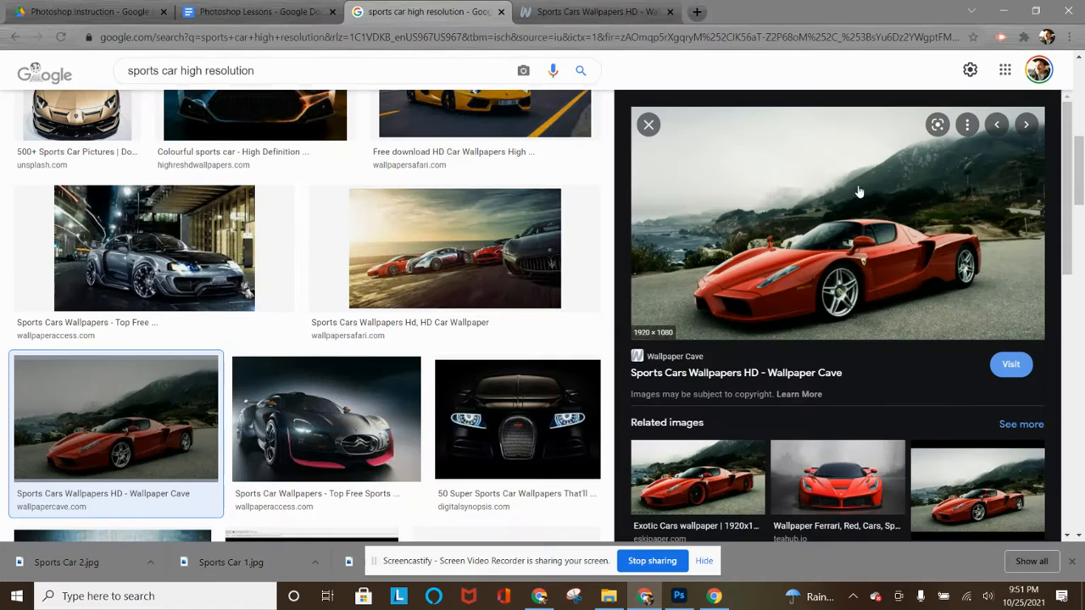
right_click(909, 219)
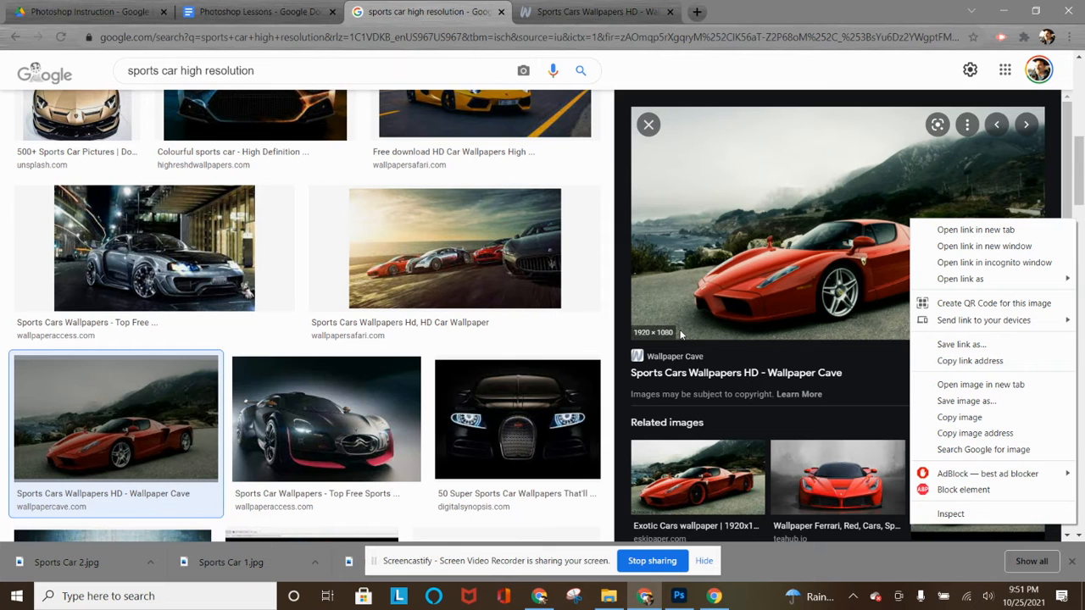
left_click(598, 12)
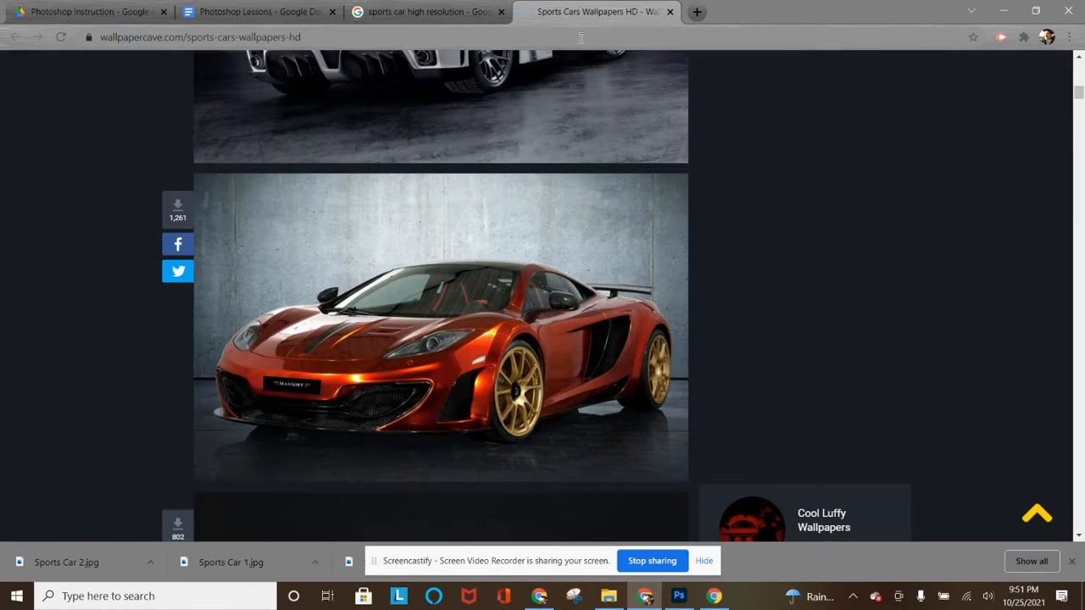
Save the orange sports car picture on a black background as "Orange Sport Car" in the Photoshop Images folder.
scroll(443, 373, "down", 1)
scroll(442, 373, "down", 10)
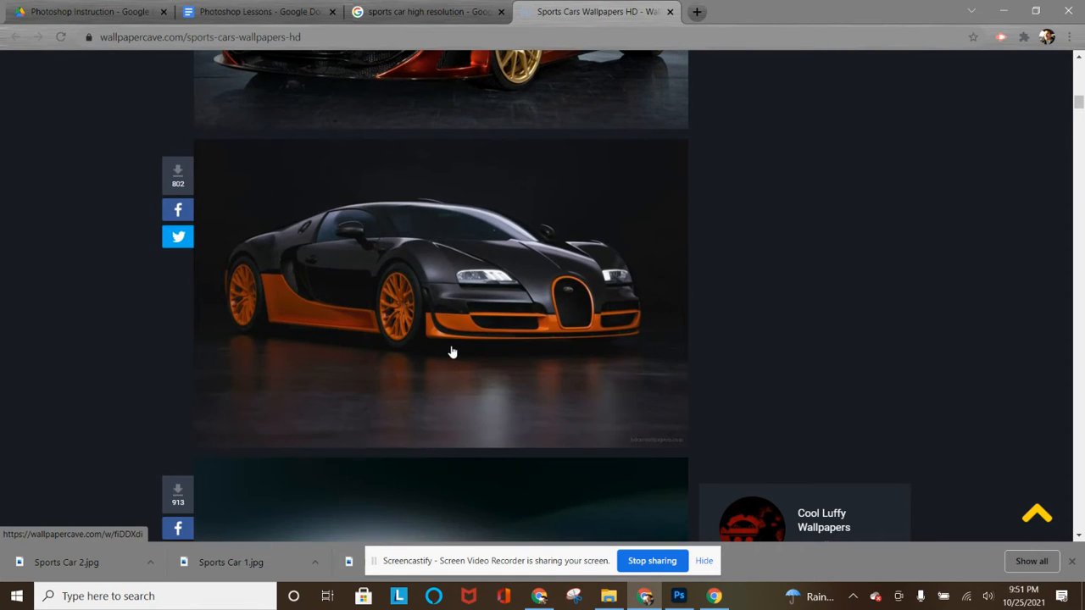
scroll(459, 351, "down", 14)
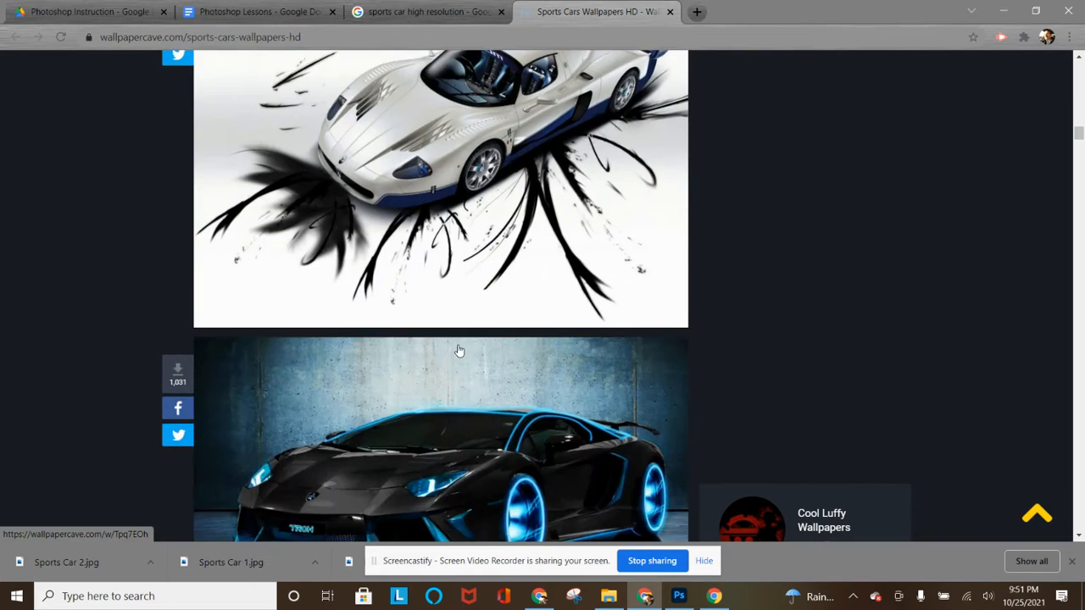
scroll(458, 348, "down", 12)
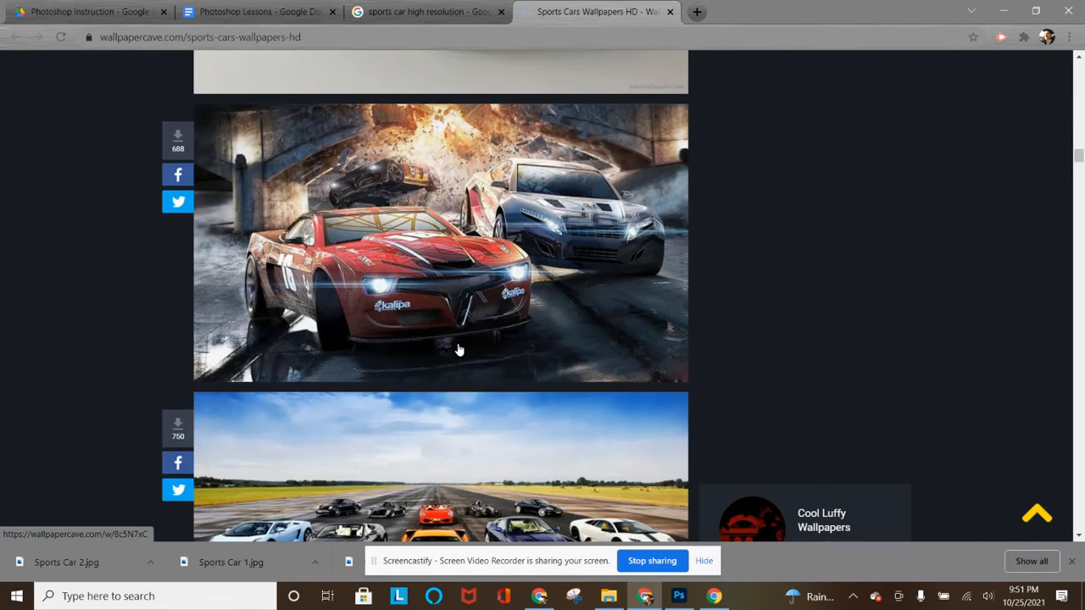
scroll(457, 348, "down", 12)
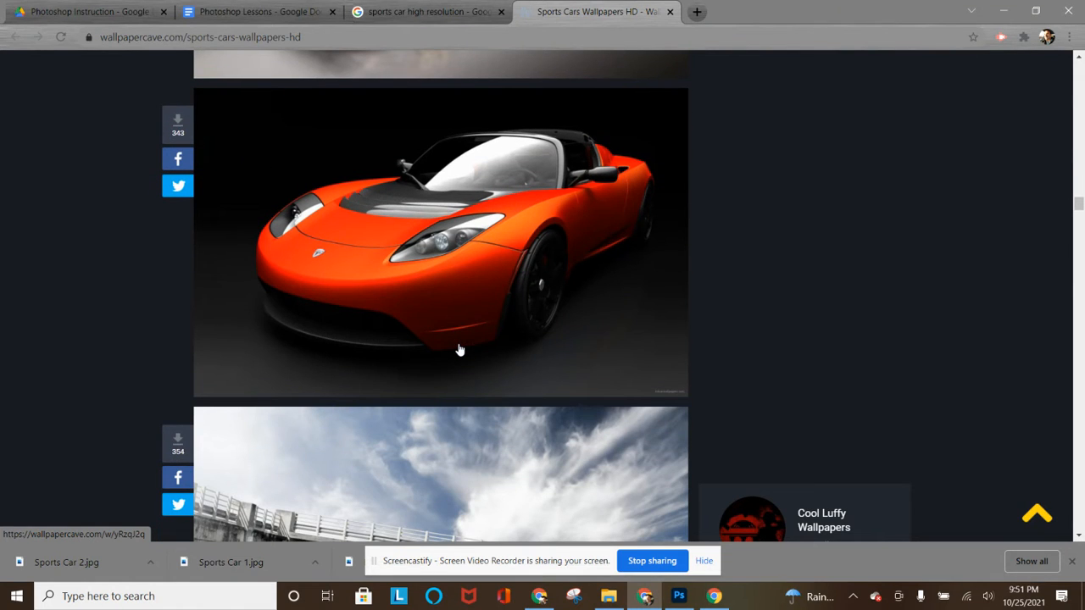
right_click(471, 302)
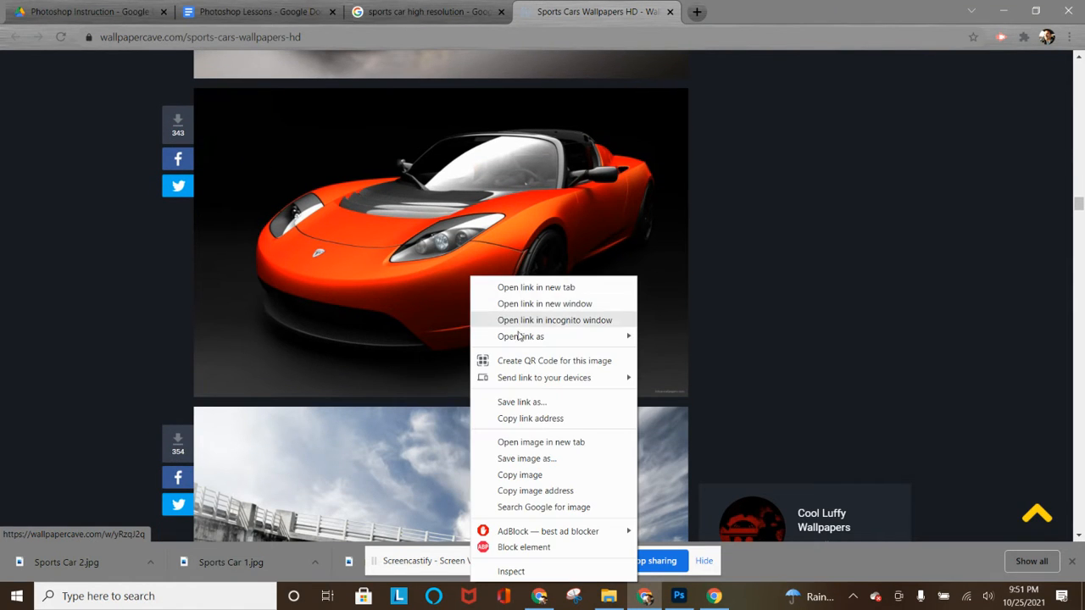
left_click(551, 462)
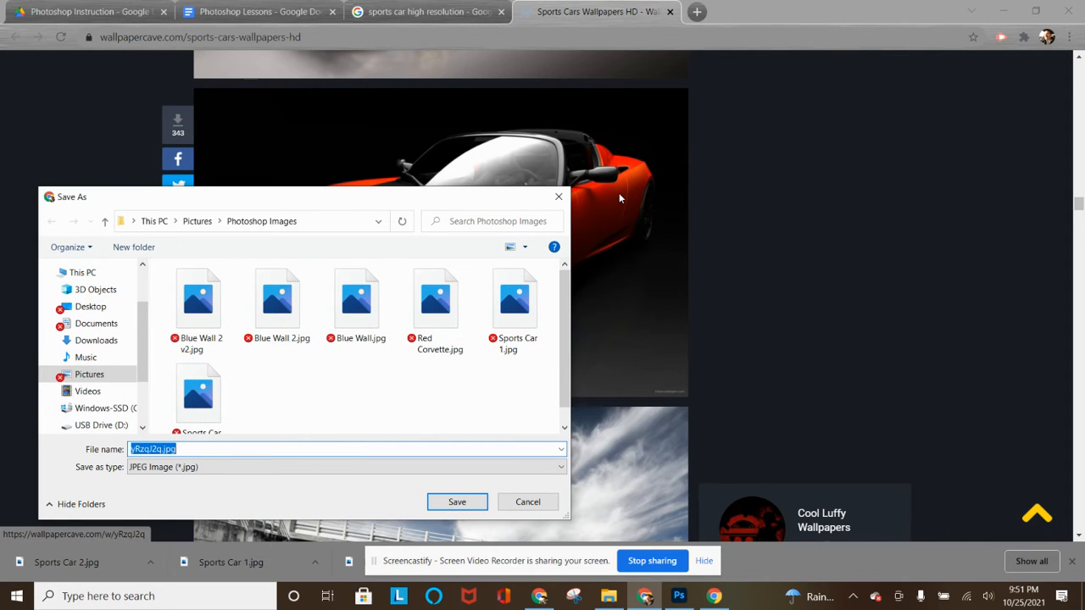
type("Or")
type("ange Sport Car")
key("Return")
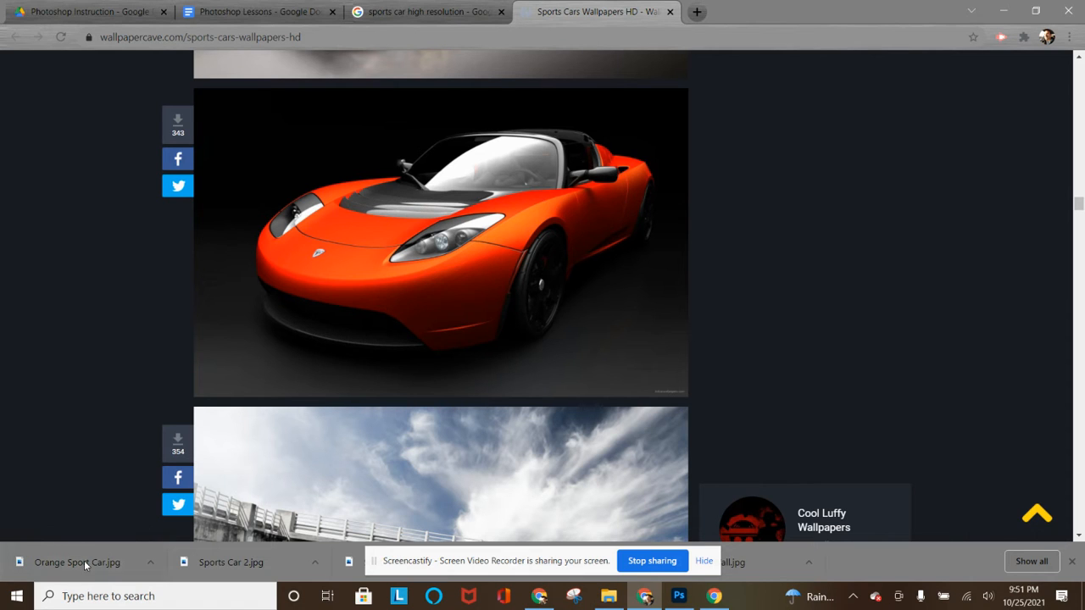
Place Orange Sport Car.jpg from the Pictures > Photoshop Images folder into the open Sports Car 1 document in Photoshop.
left_click(617, 597)
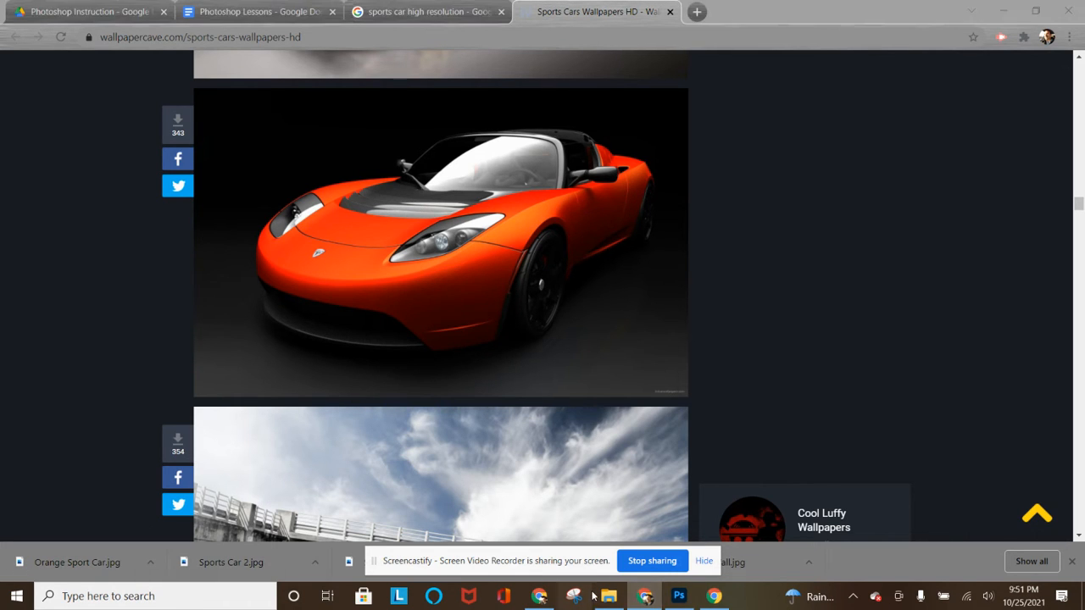
left_click(608, 596)
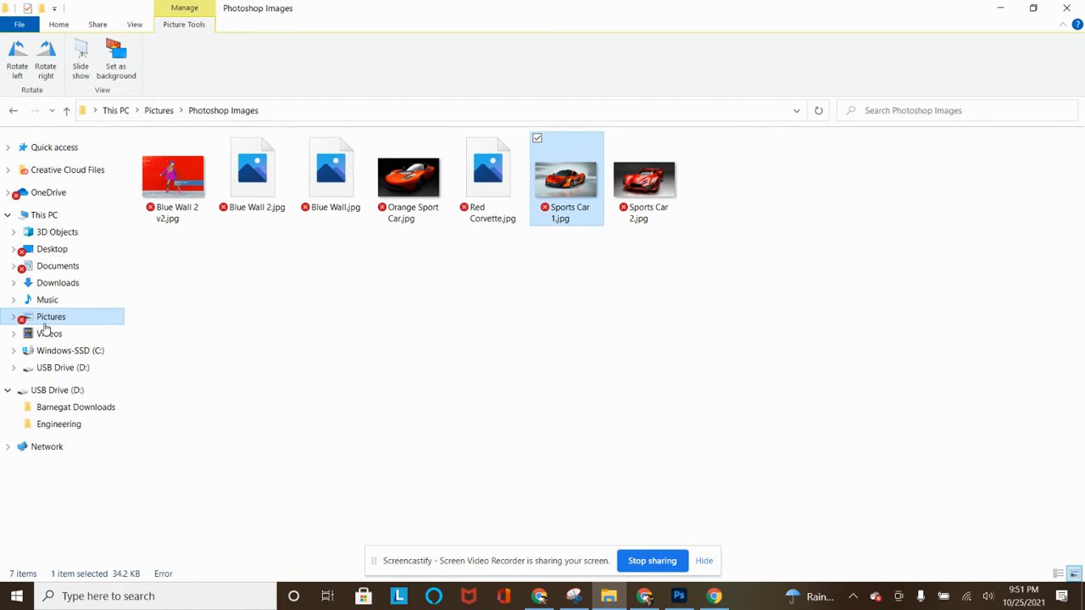
left_click(158, 110)
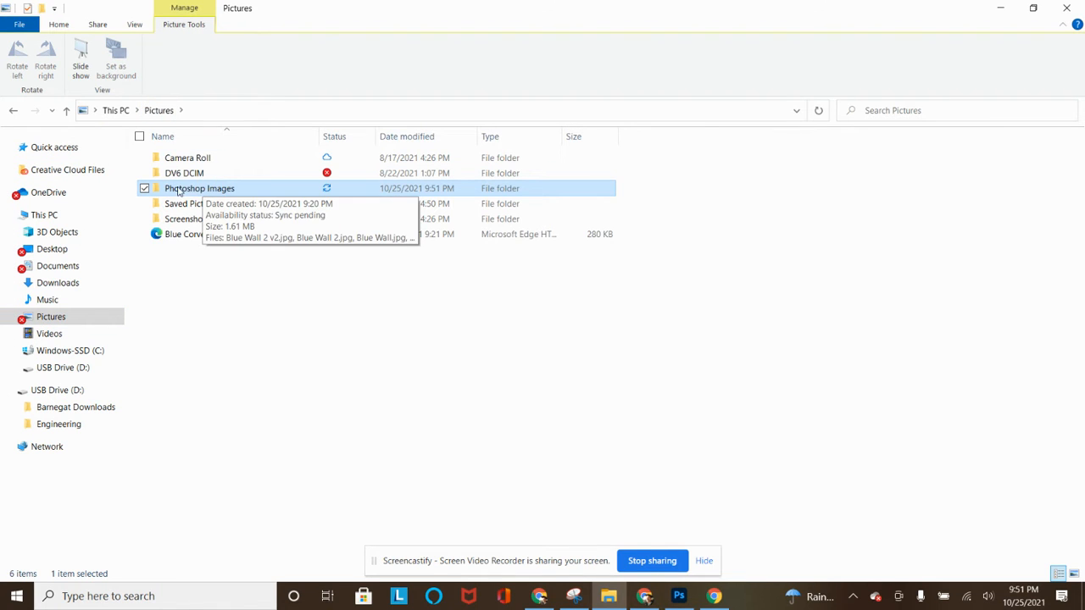
double_click(181, 190)
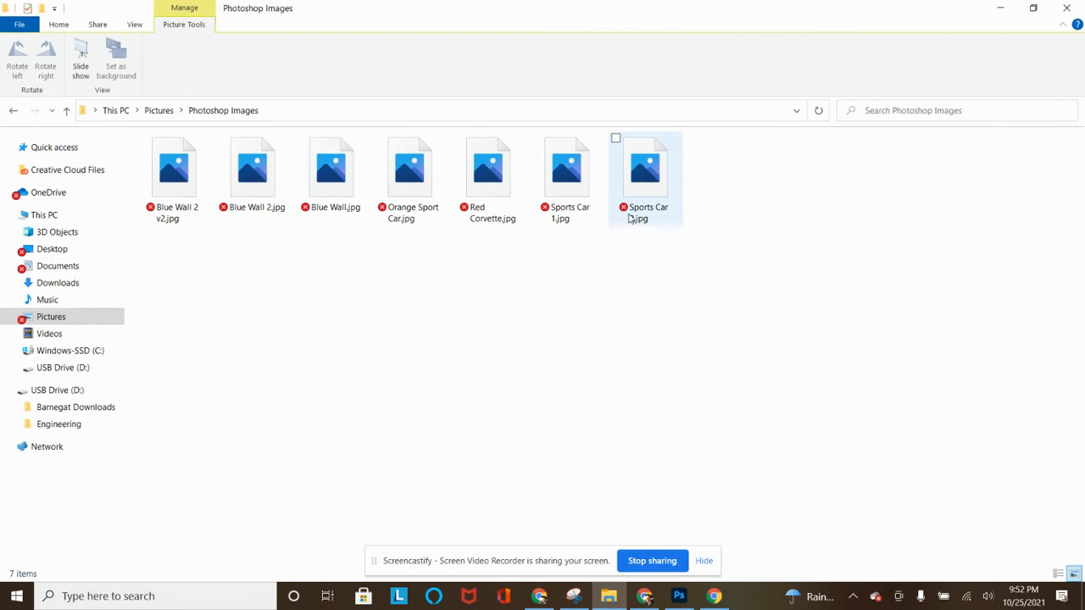
left_click_drag(411, 171, 581, 410)
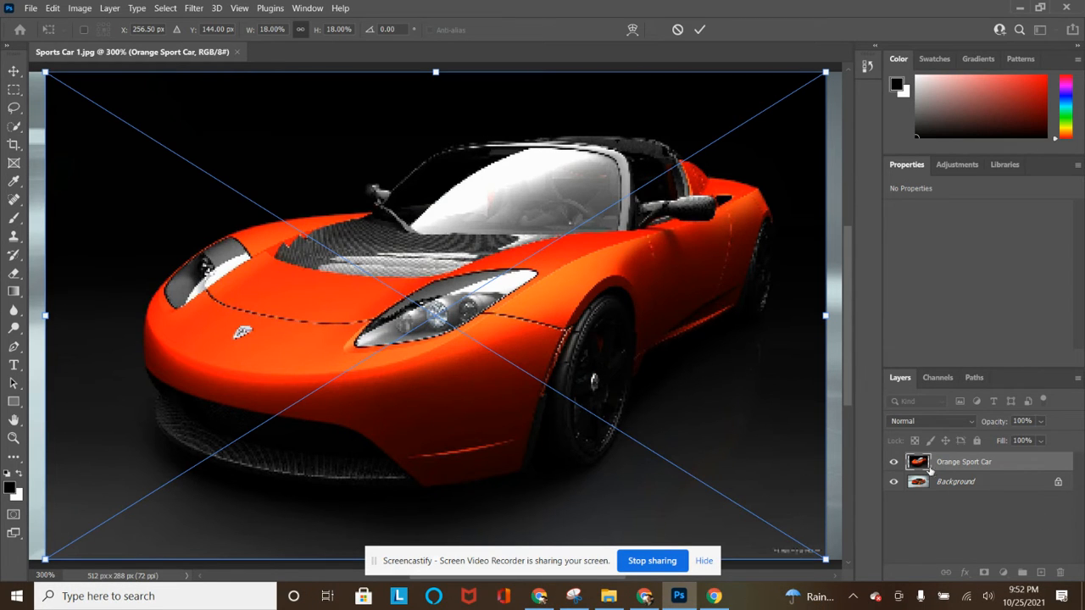
left_click(702, 29)
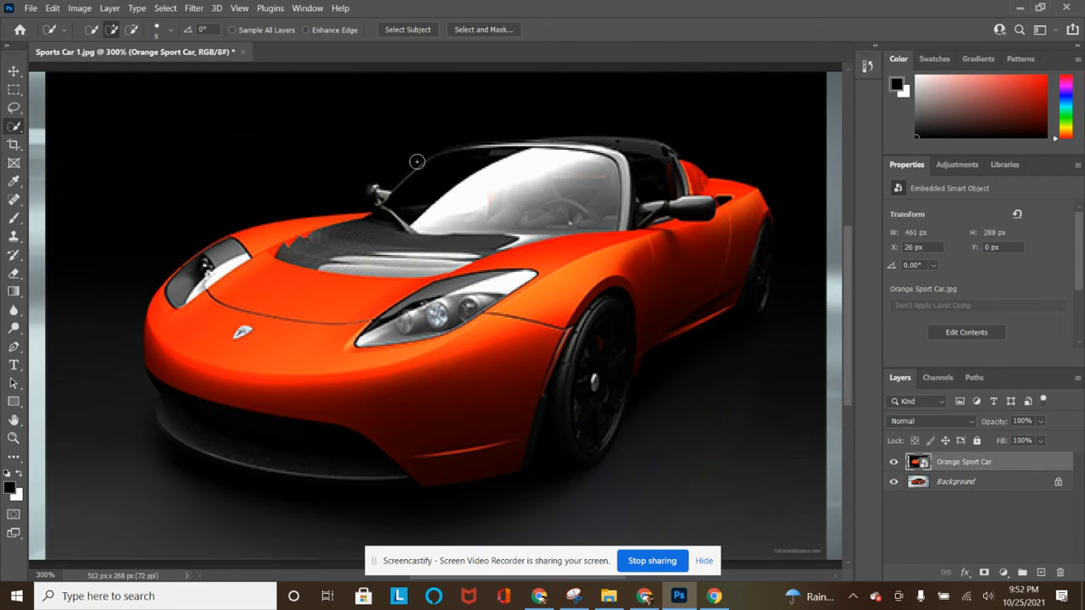
Close all open documents without saving the changes to Sports Car 1.jpg.
left_click(30, 8)
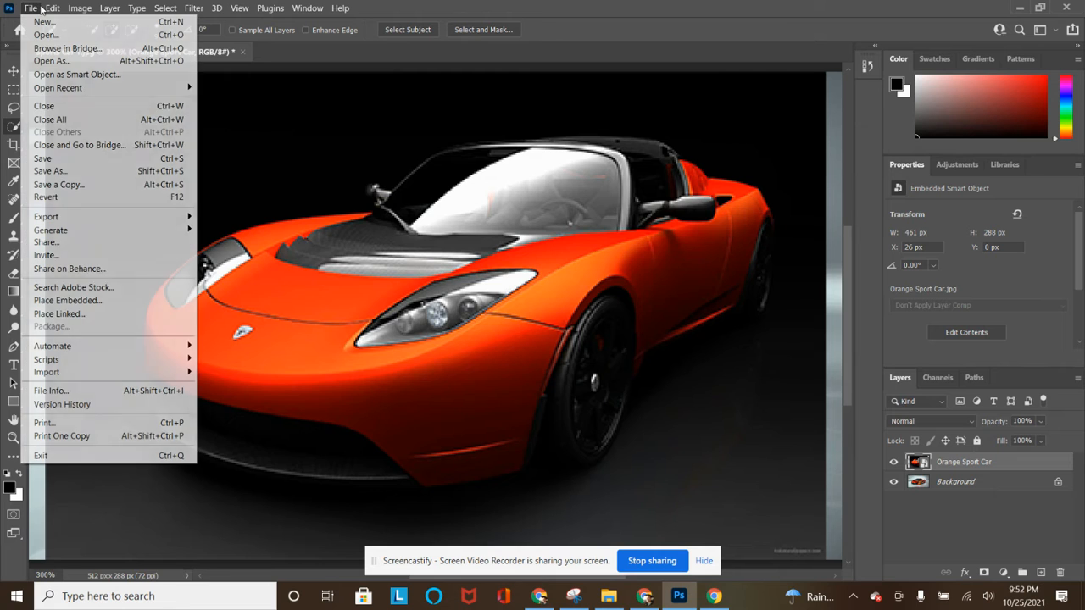
left_click(65, 121)
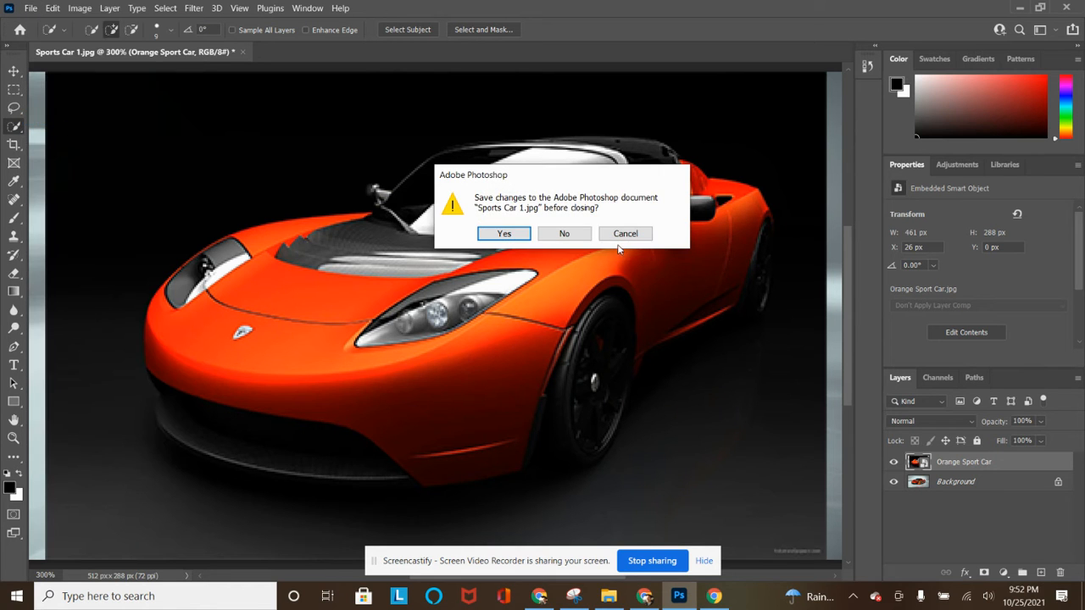
left_click(552, 235)
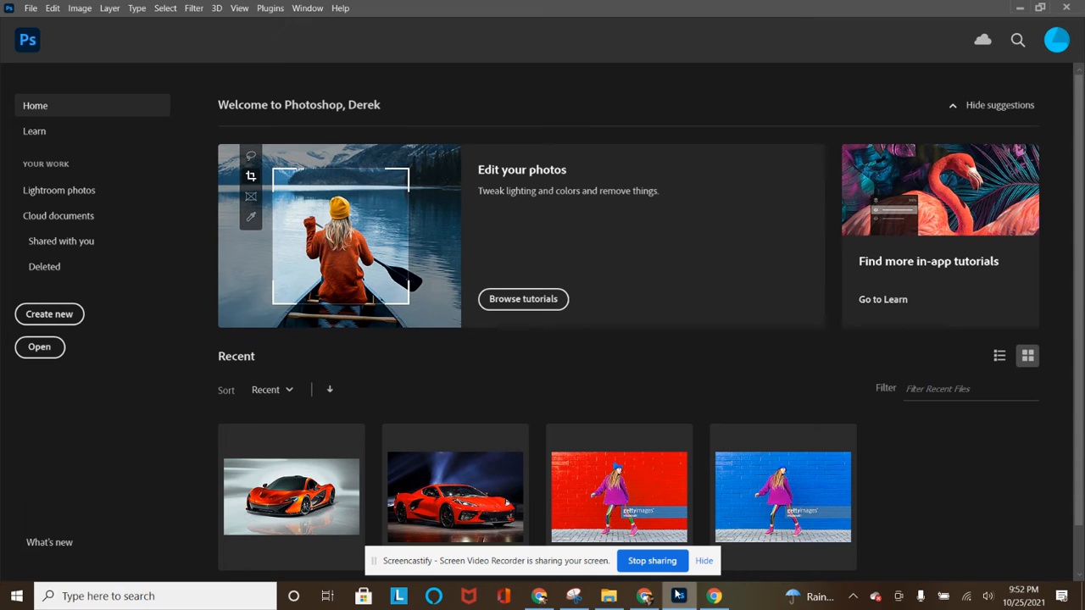
Open Orange Sport Car.jpg from the Pictures > Photoshop Images folder as its own document in Photoshop.
left_click(608, 596)
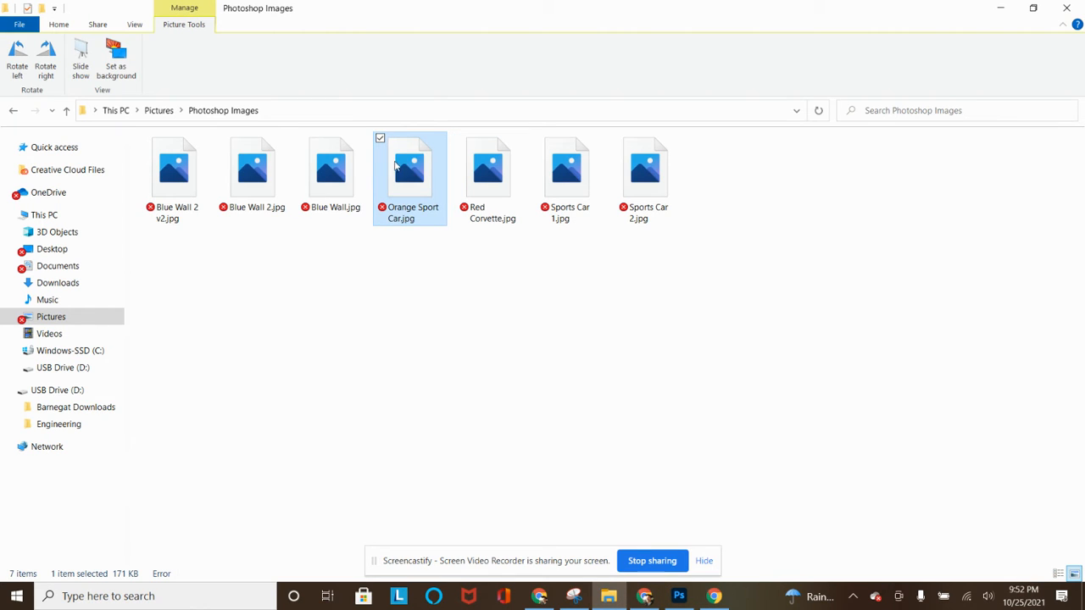
left_click_drag(395, 166, 569, 382)
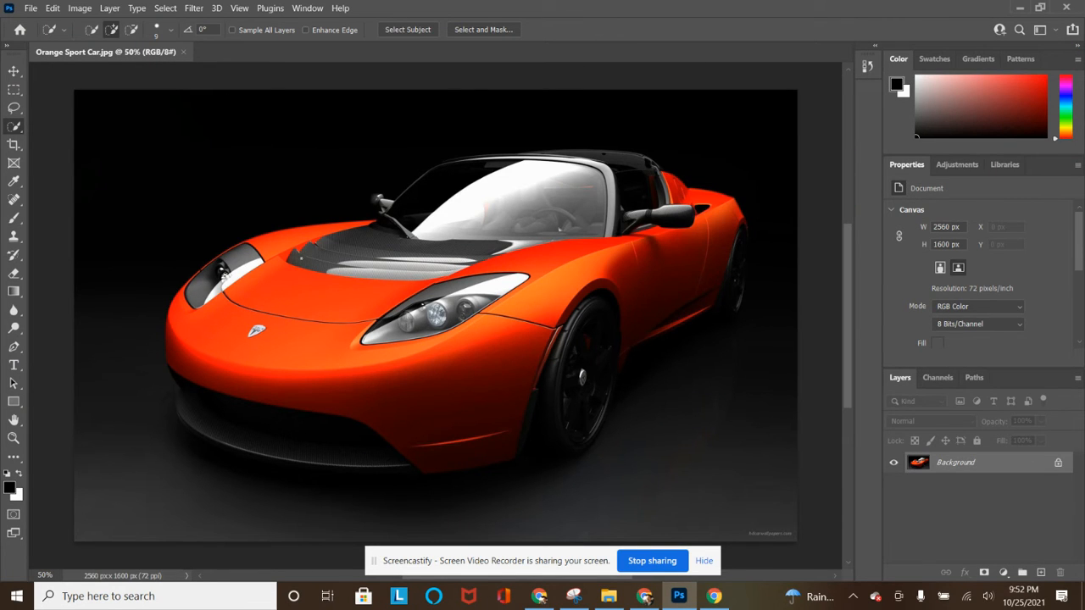
Use the Quick Selection Tool to start a small selection on the orange bodywork beside the front emblem.
right_click(14, 127)
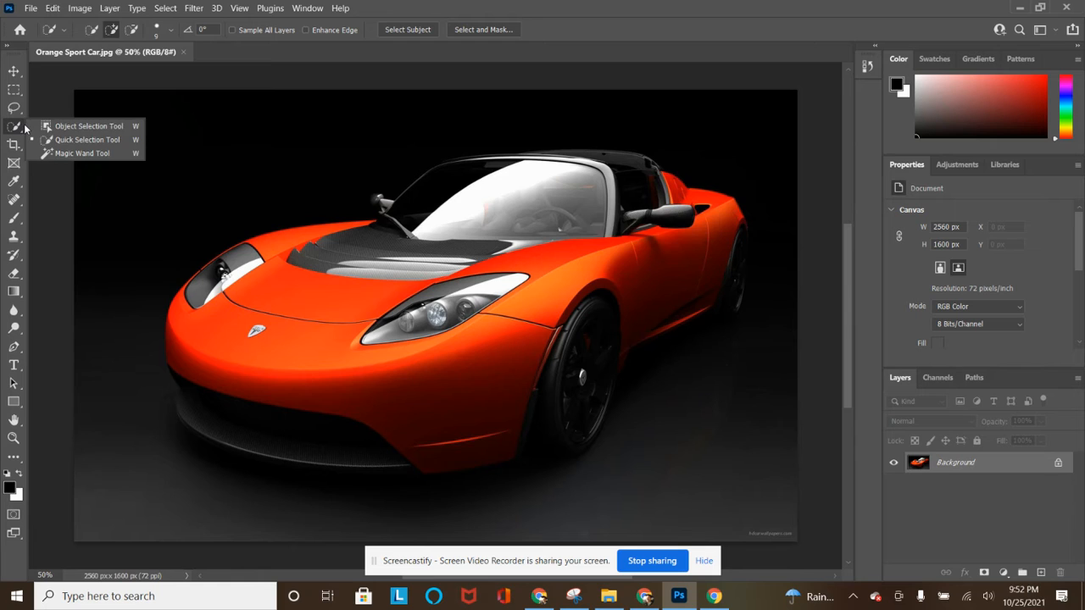
left_click(56, 128)
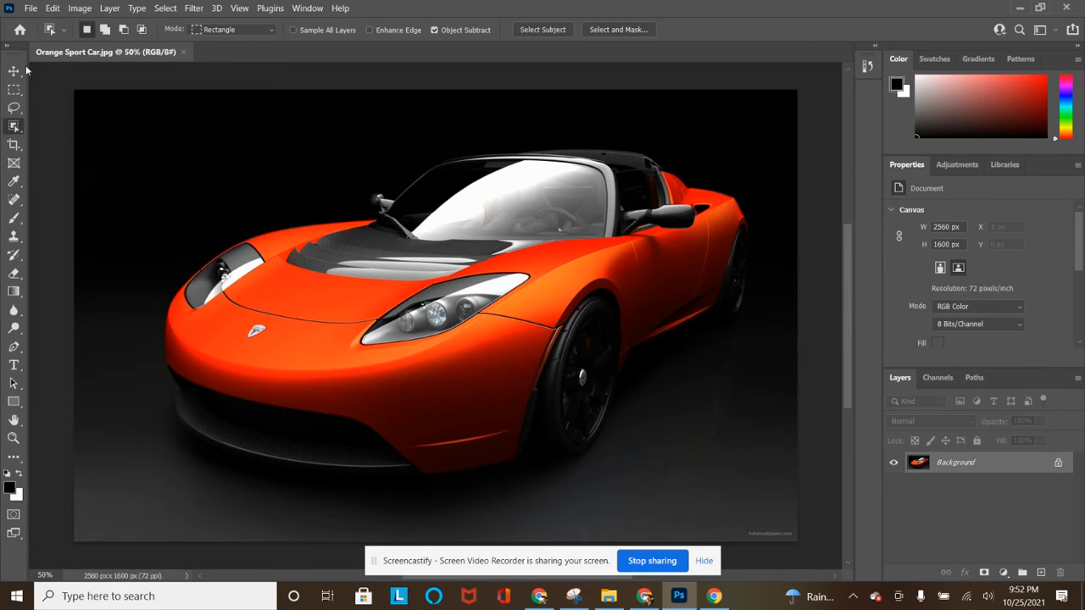
right_click(21, 130)
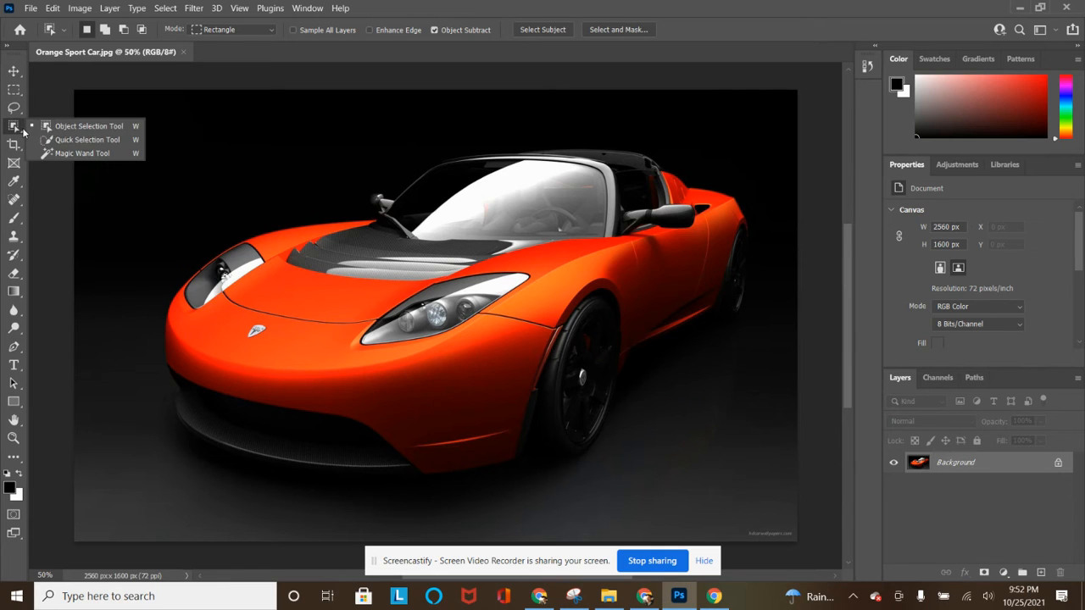
left_click(101, 141)
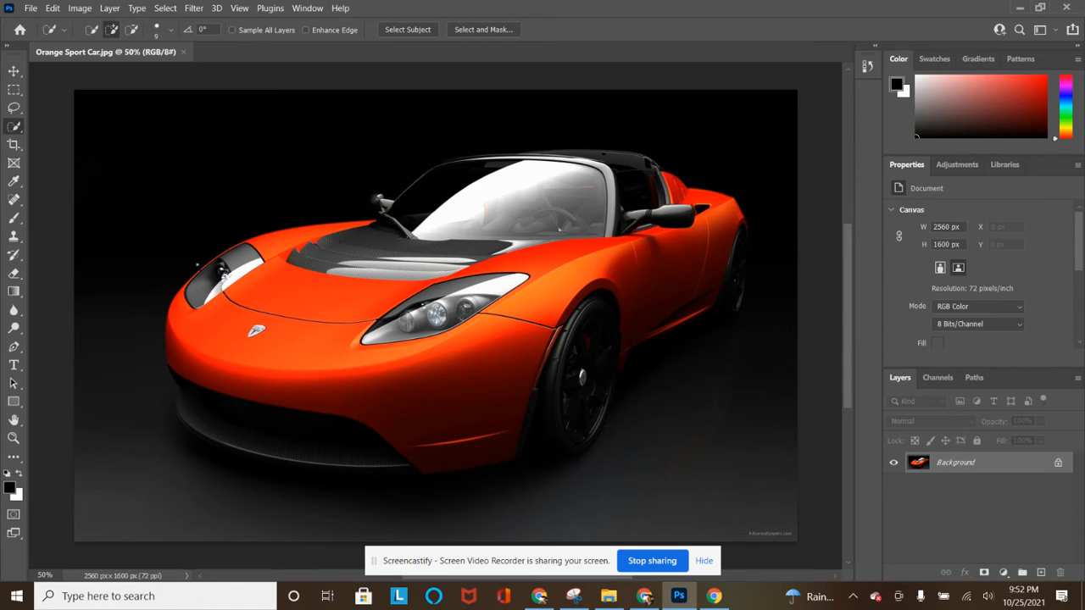
left_click_drag(239, 329, 247, 304)
Examine the front headlight at magnifications up to 3200% to inspect the image's individual pixels.
left_click(156, 32)
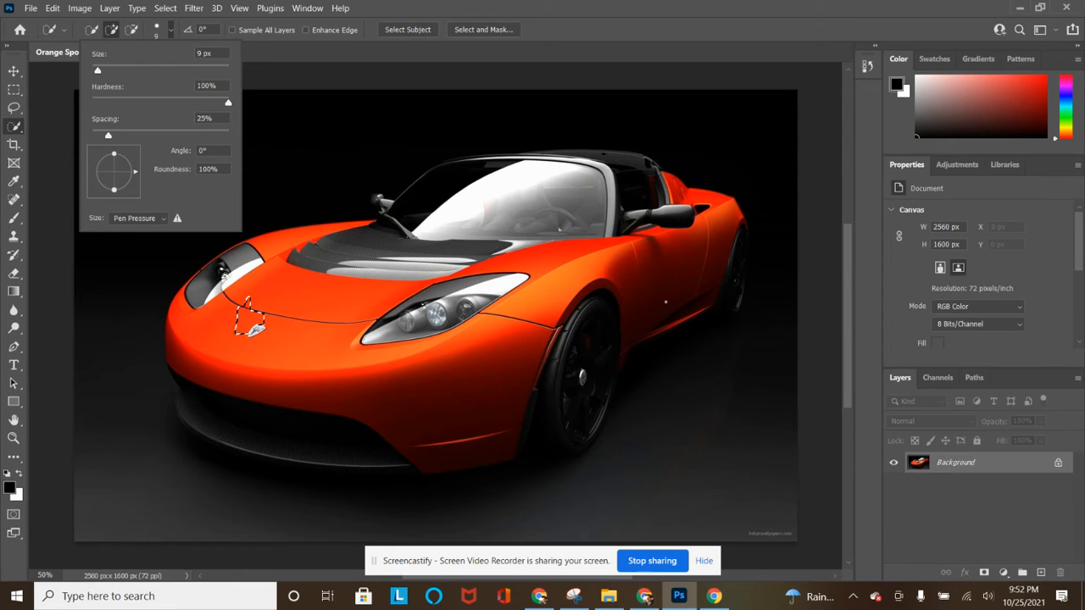
key("ctrl+plus")
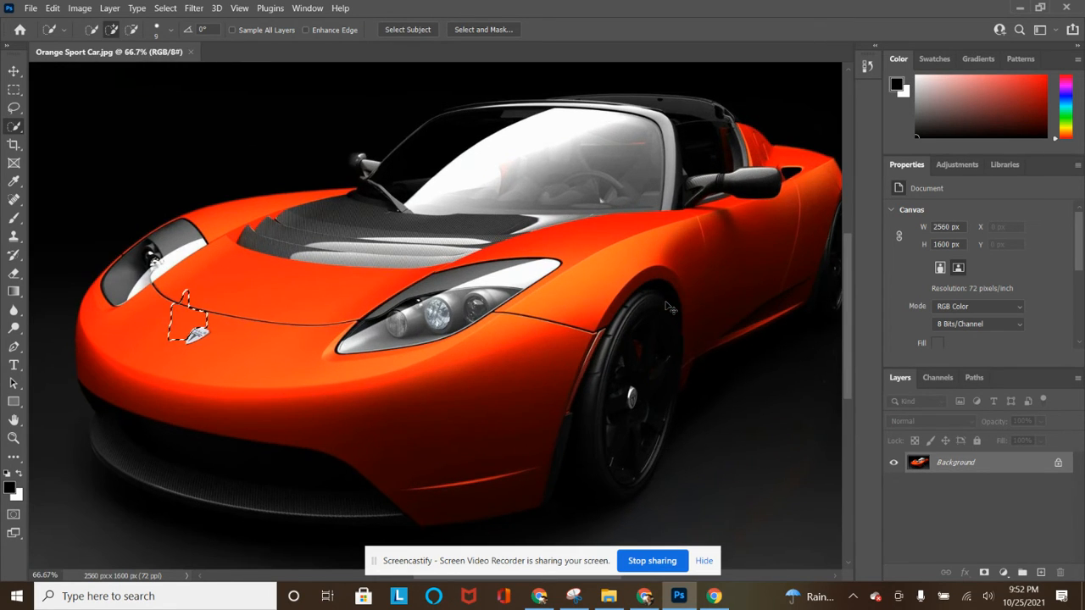
scroll(667, 303, "down", 1)
scroll(666, 303, "up", 5)
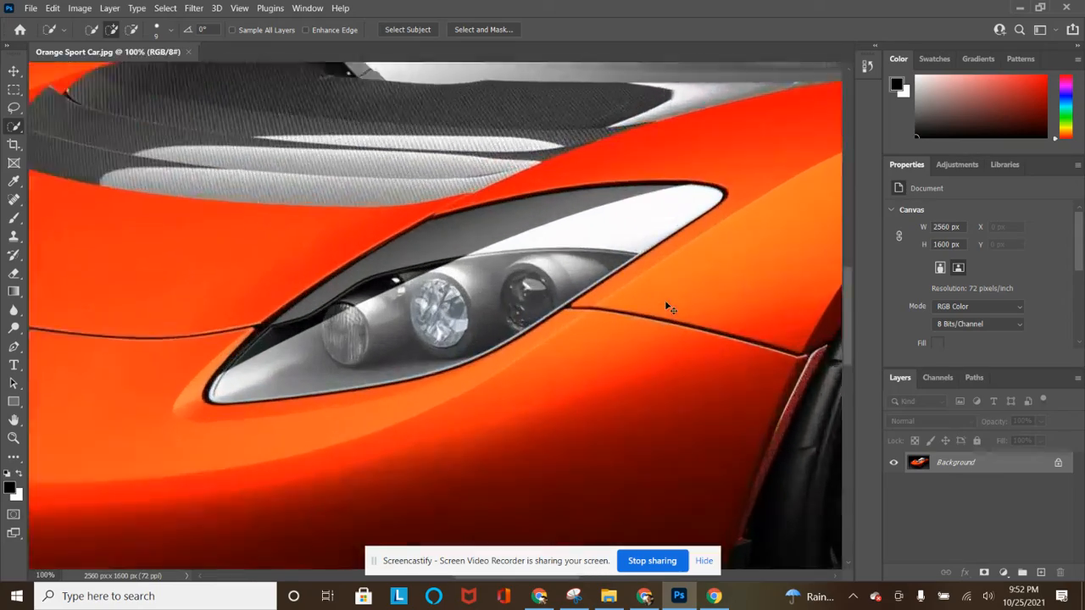
scroll(667, 307, "up", 2)
key("ctrl+plus")
key("ctrl+plus")
key("ctrl+plus")
key("ctrl+plus")
key("ctrl+plus")
key("ctrl+plus")
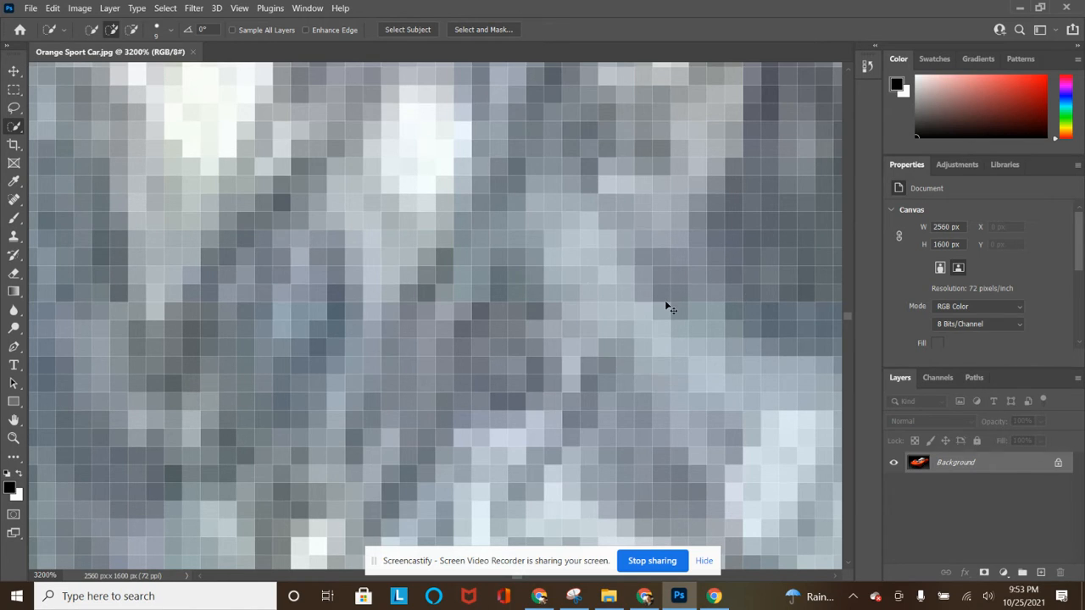
scroll(667, 307, "down", 7)
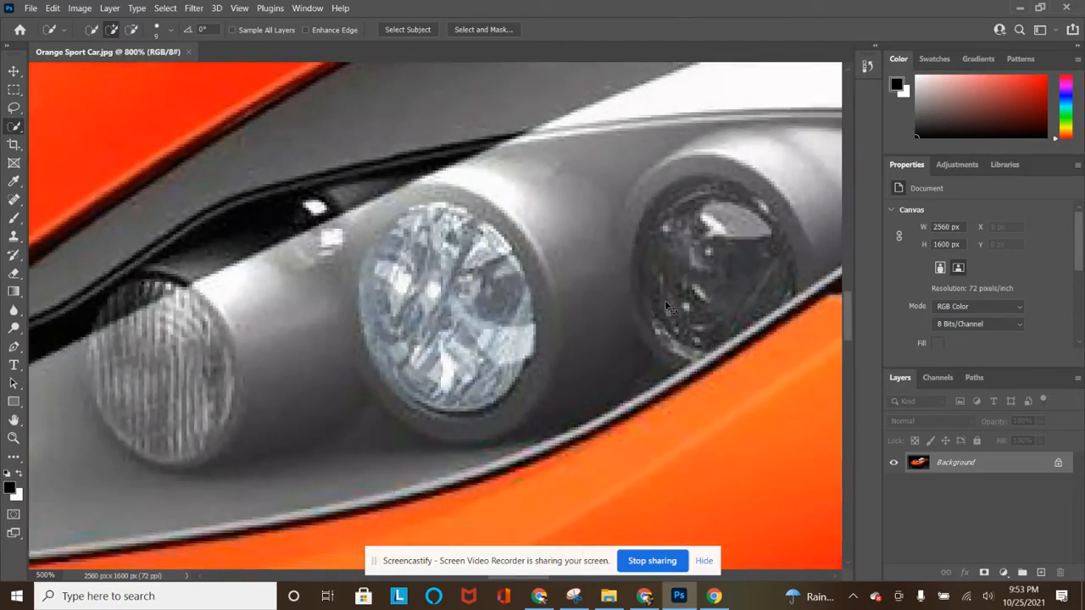
scroll(666, 307, "down", 8)
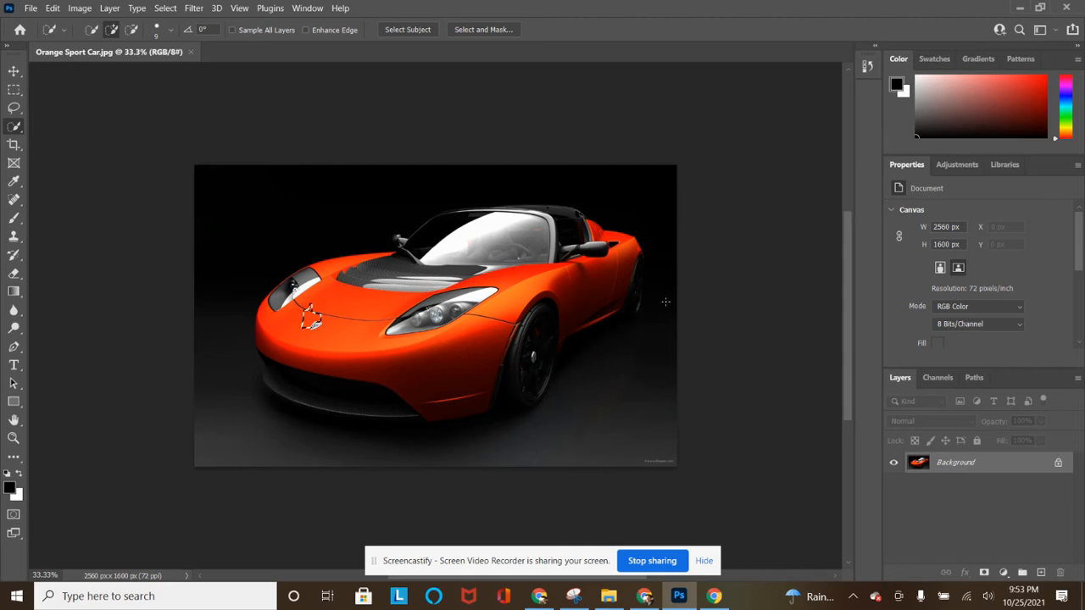
Set the Quick Selection brush size to 30 px.
left_click(173, 31)
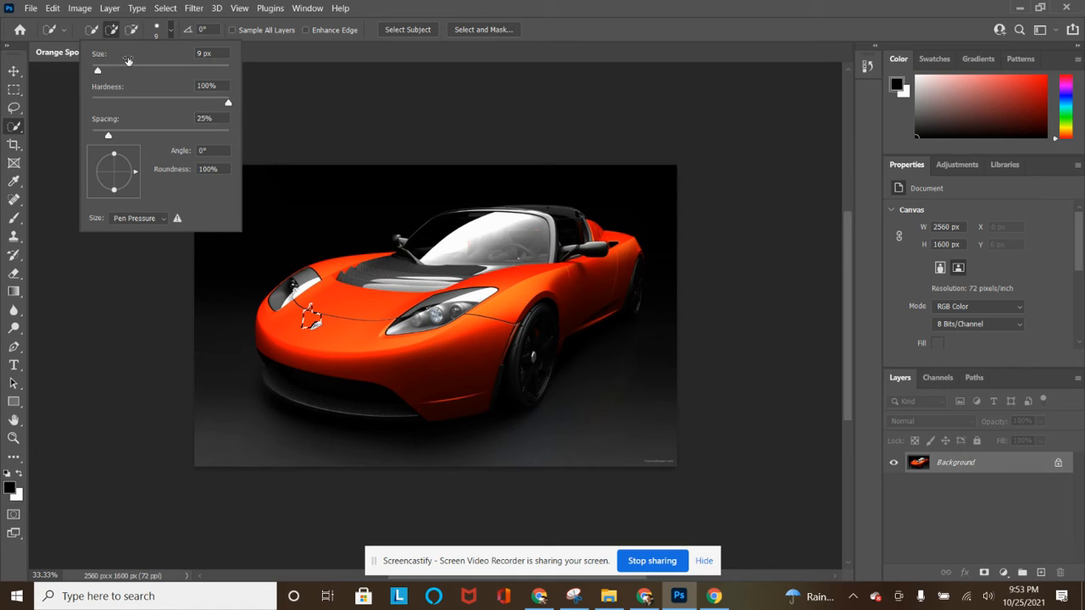
left_click_drag(212, 54, 167, 53)
type("30")
key("Return")
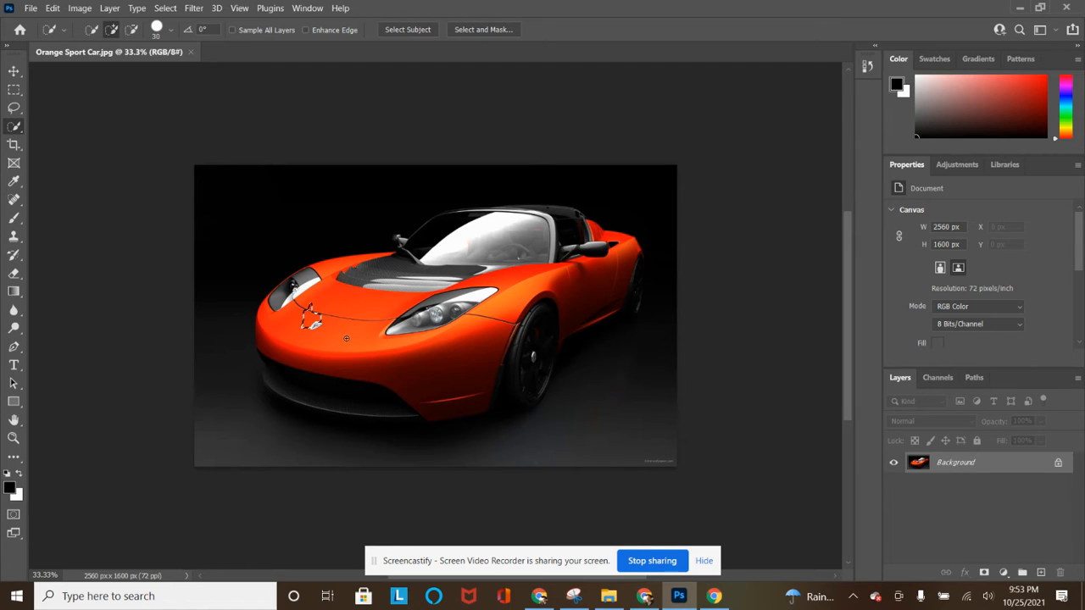
Set the Quick Selection brush size to 60 px.
left_click(172, 31)
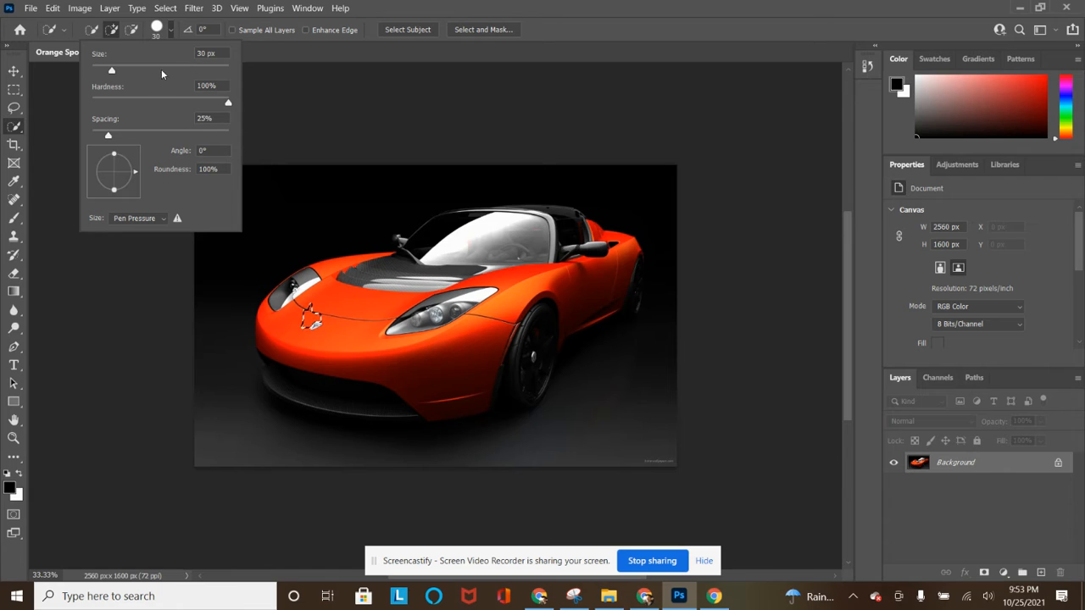
left_click_drag(227, 54, 184, 60)
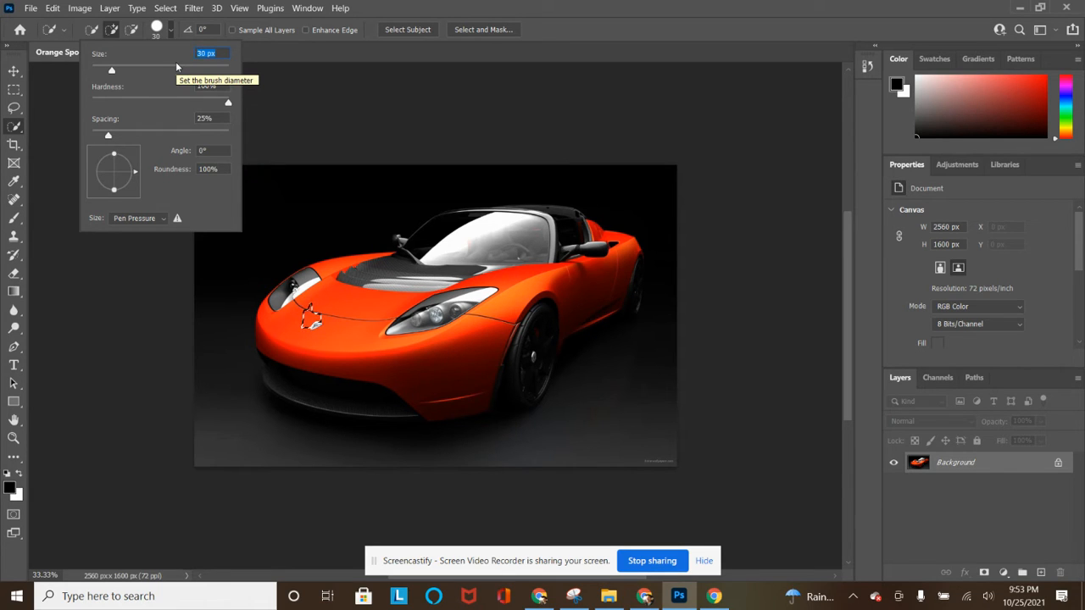
type("60")
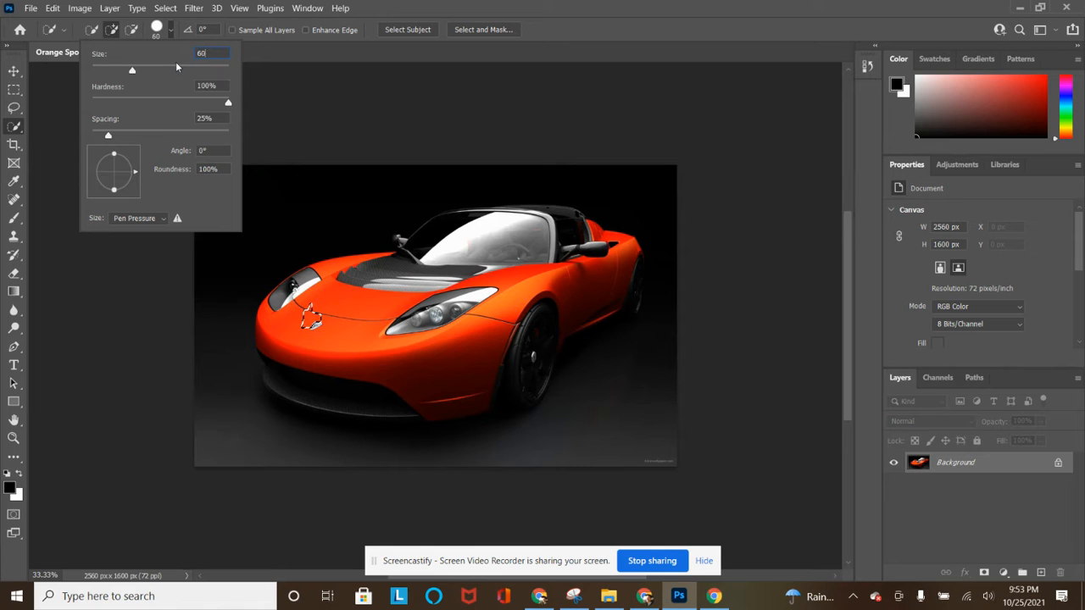
key("Return")
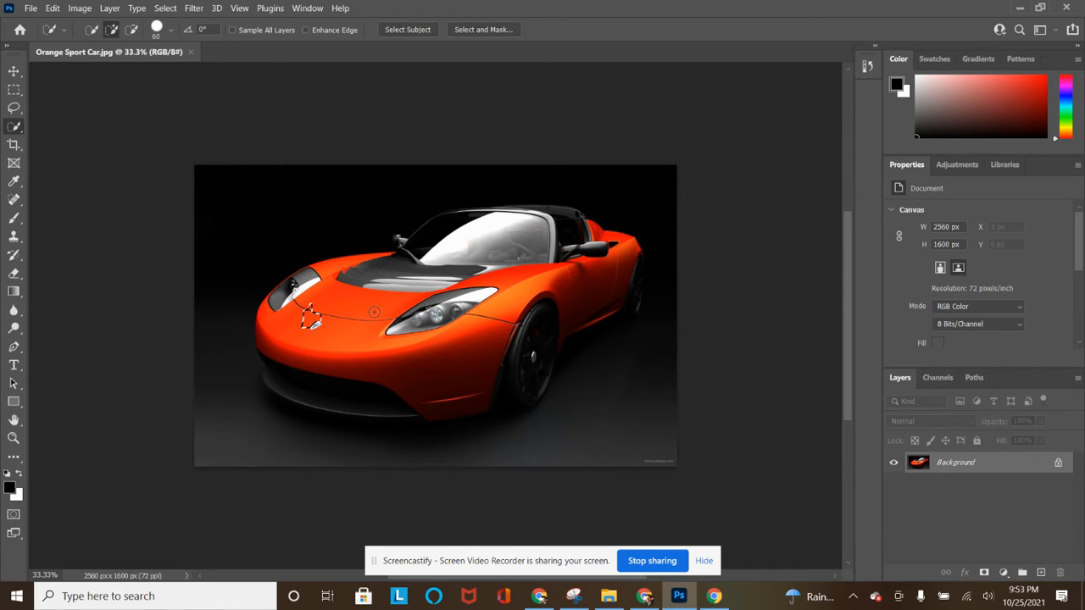
Extend the selection over all the orange bodywork: the hood, both front fenders, front bumper, door side and rear section.
key("ctrl+plus")
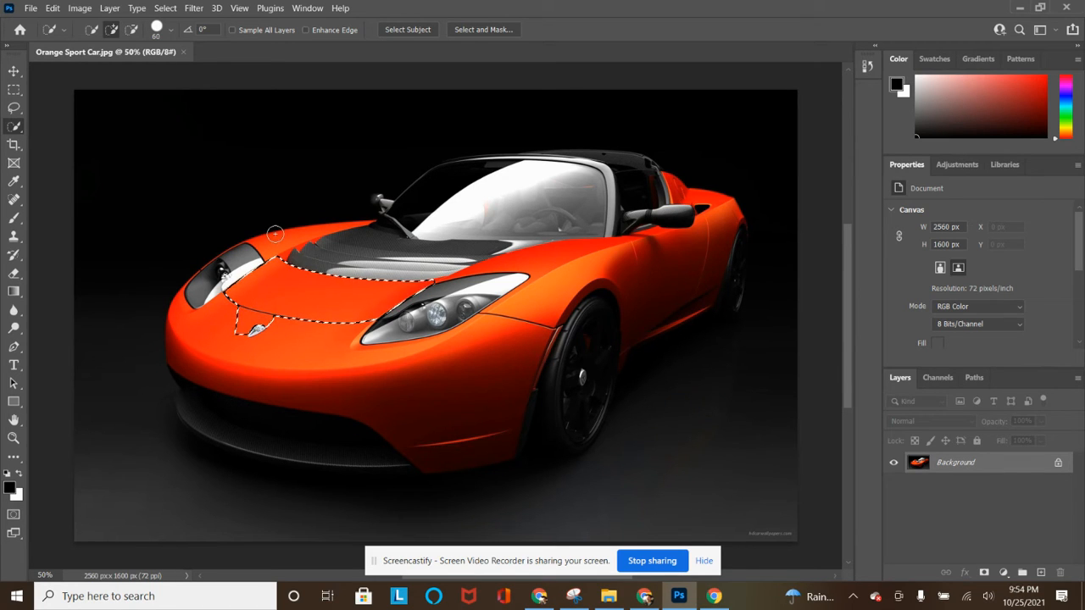
left_click_drag(275, 233, 275, 242)
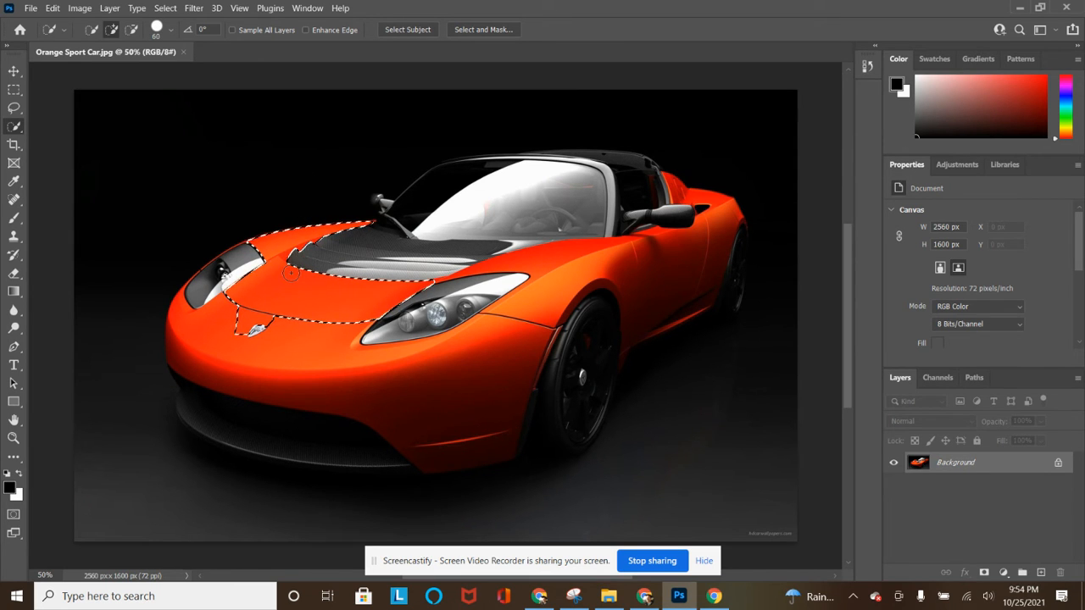
key("ctrl+plus")
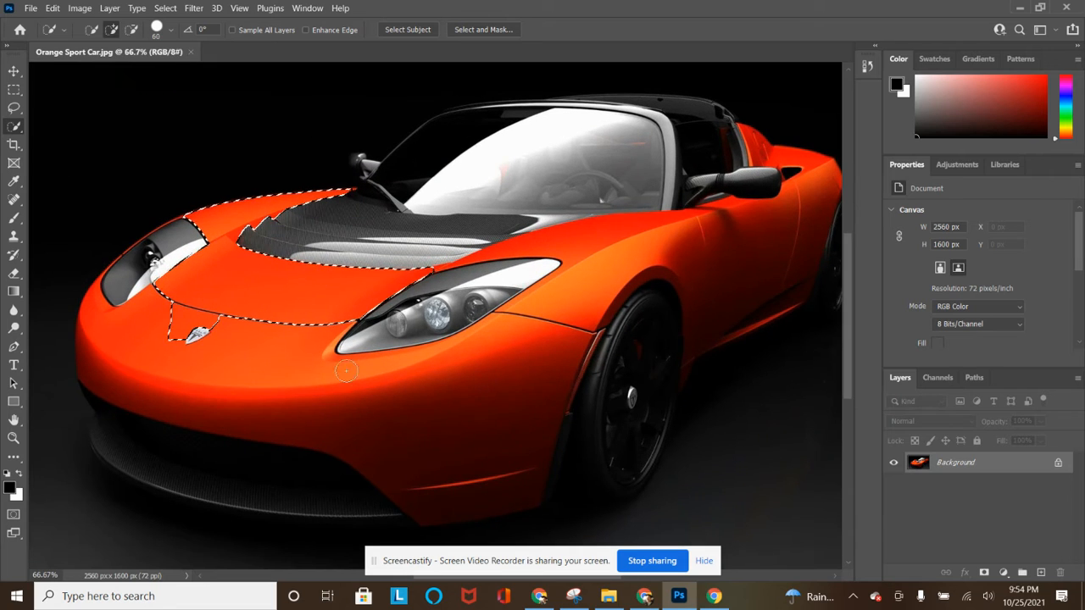
mouse_move(155, 309)
left_mouse_down()
mouse_move(98, 324)
mouse_move(83, 368)
mouse_move(226, 416)
mouse_move(356, 426)
mouse_move(420, 447)
mouse_move(456, 442)
mouse_move(455, 495)
mouse_move(428, 504)
mouse_move(506, 492)
left_mouse_up()
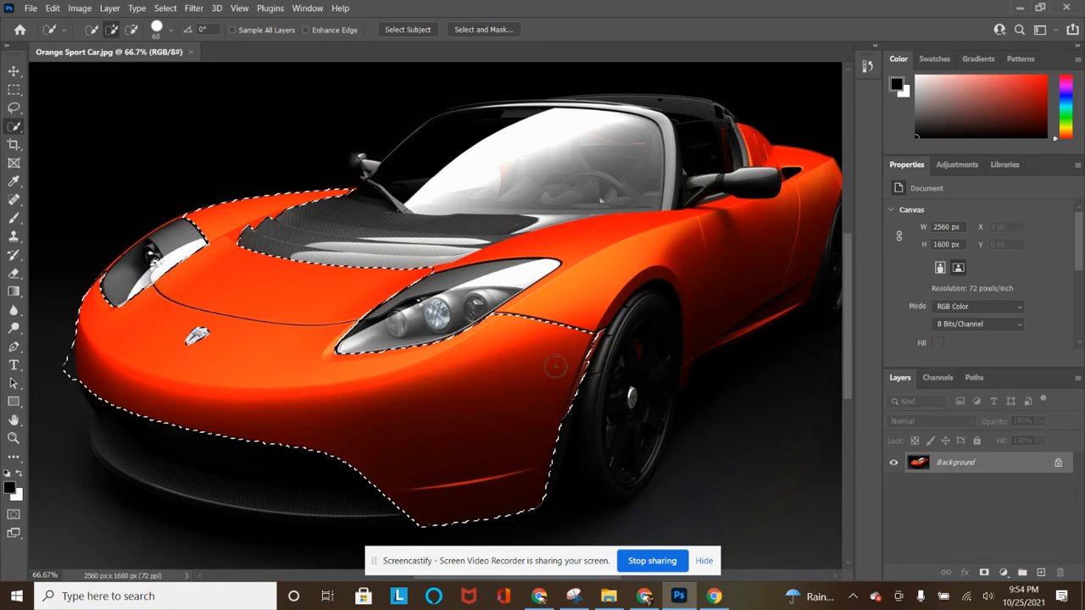
mouse_move(585, 315)
left_mouse_down()
mouse_move(644, 273)
mouse_move(687, 265)
mouse_move(710, 305)
mouse_move(713, 339)
mouse_move(698, 352)
left_mouse_up()
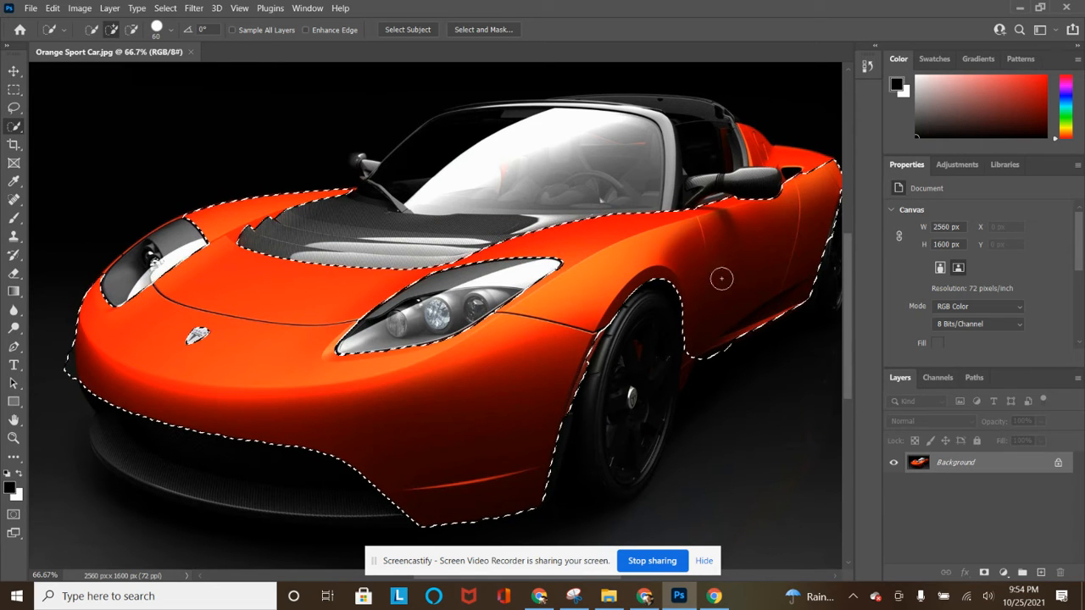
left_click_drag(823, 201, 799, 175)
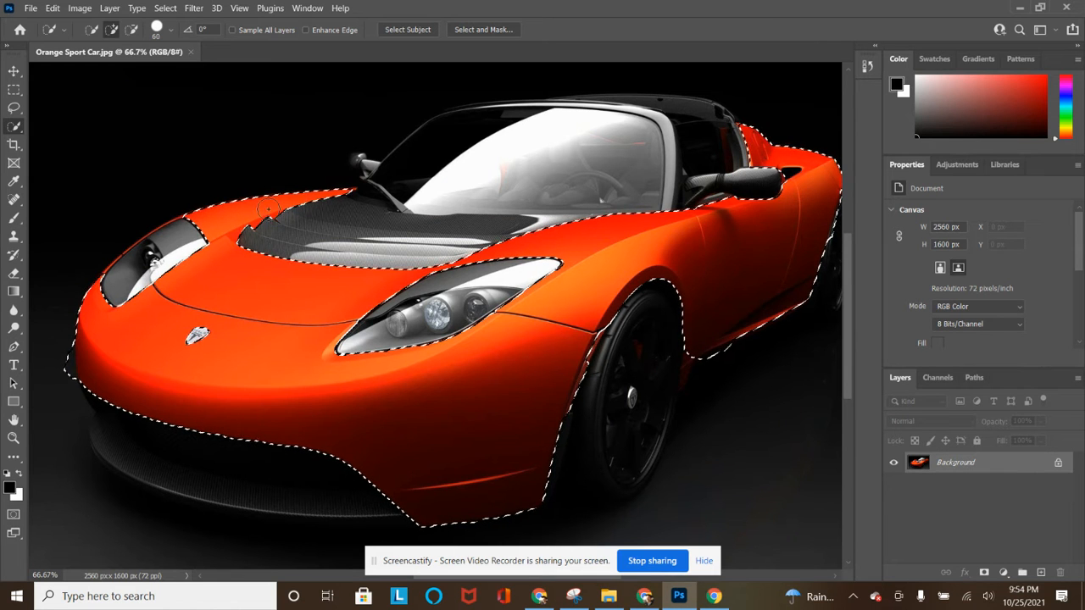
Reduce the Quick Selection brush size to 1 px.
left_click(51, 359)
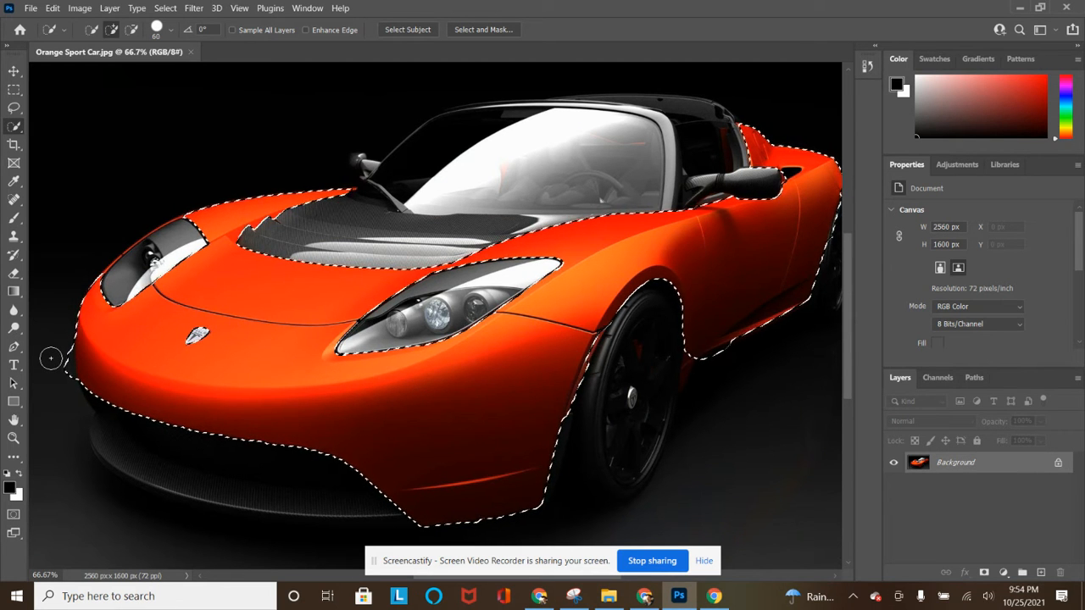
left_click(157, 28)
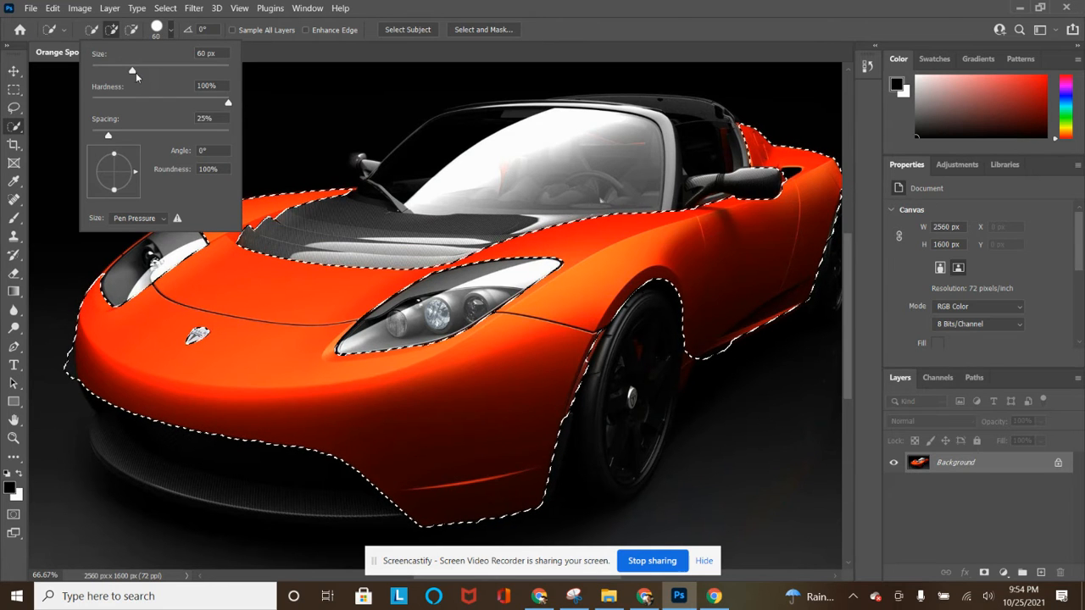
left_click_drag(111, 78, 89, 73)
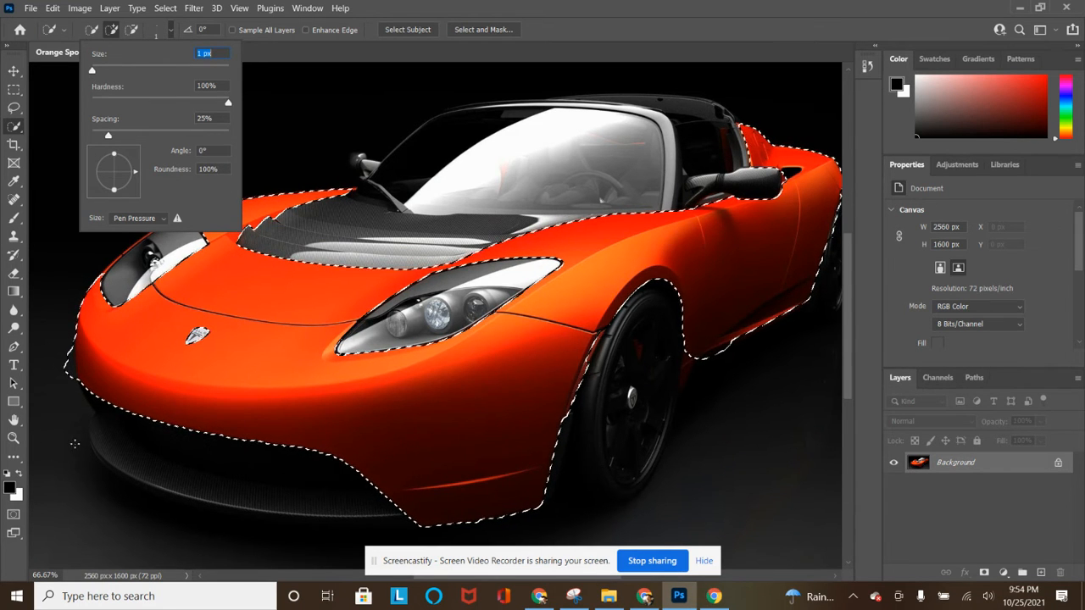
Try to subtract the stray background area beside the front bumper's outer edge from the body selection.
key("ctrl+plus")
key("ctrl+plus")
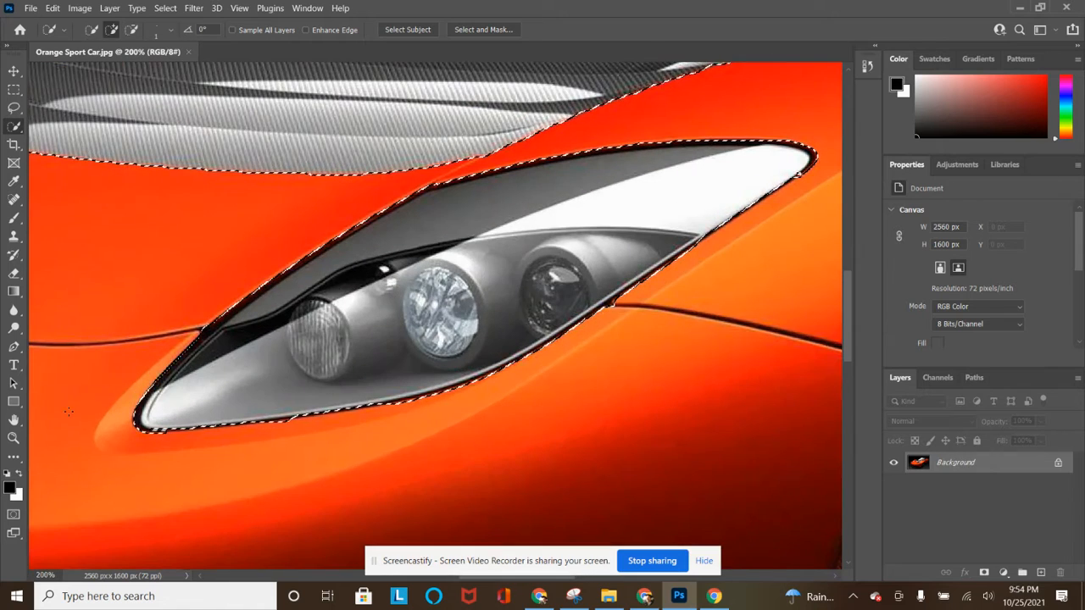
key("ctrl+d")
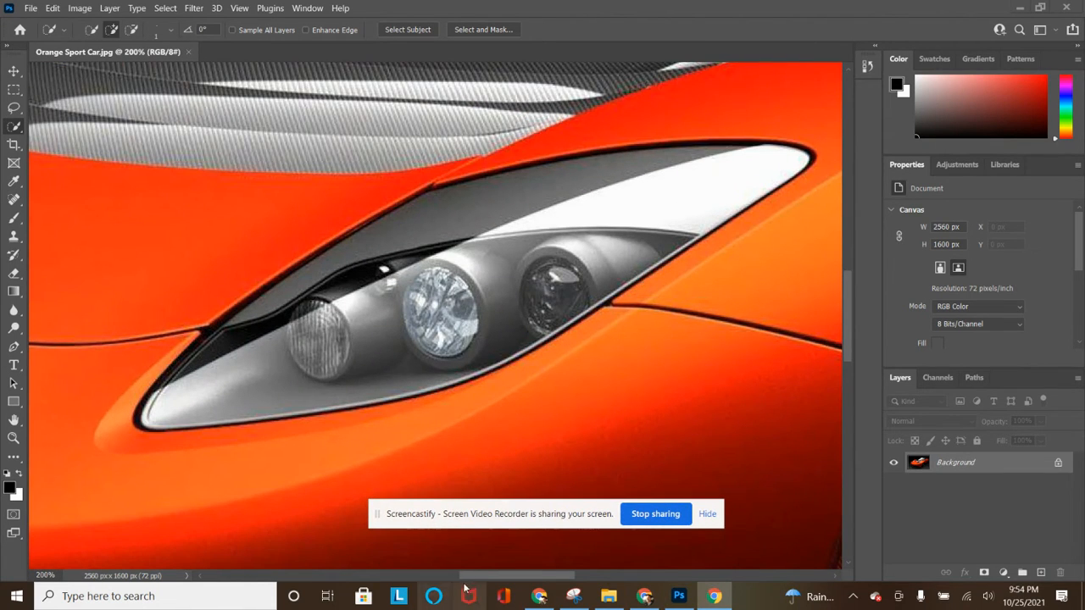
left_click(313, 576)
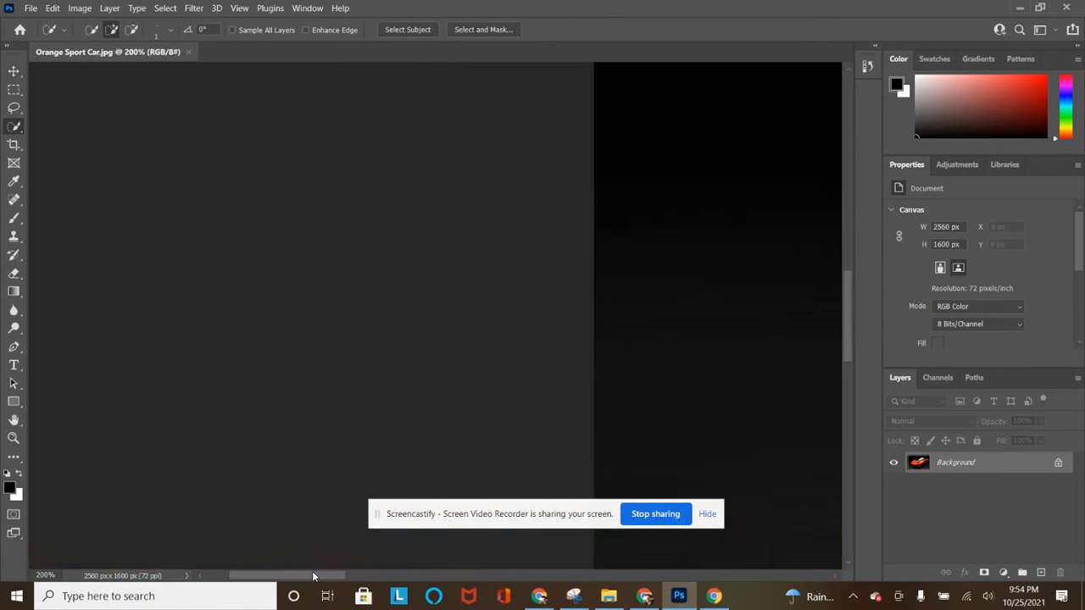
left_click(421, 576)
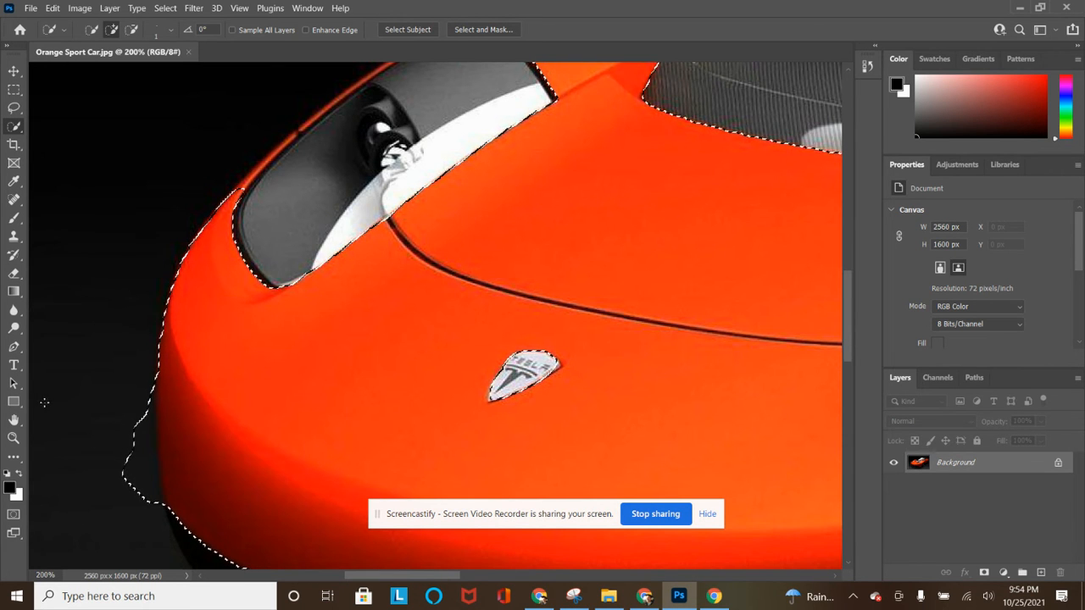
key("super")
left_click(125, 407)
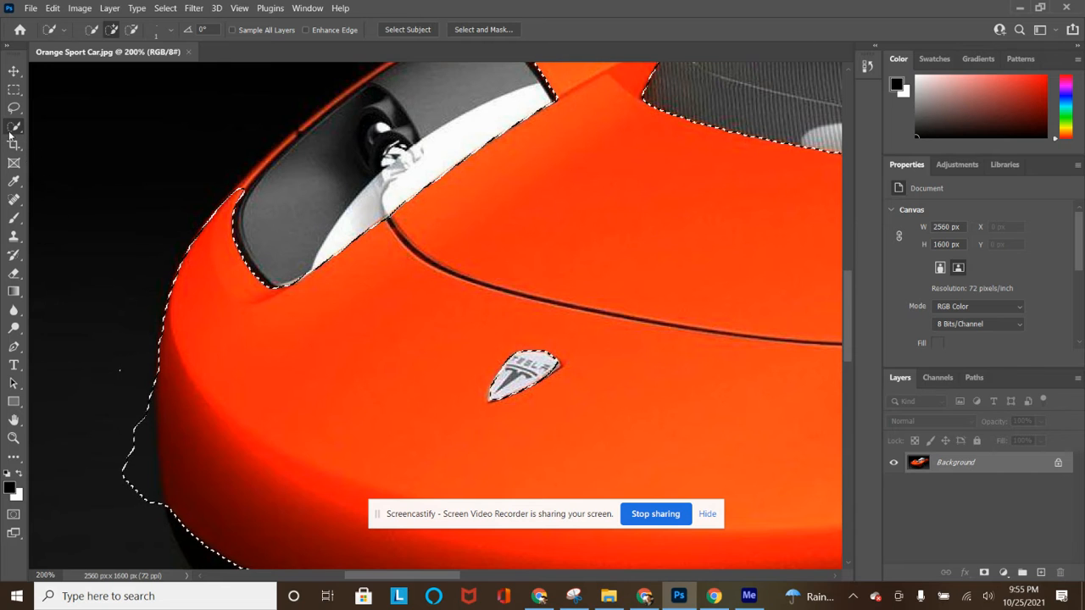
key("alt")
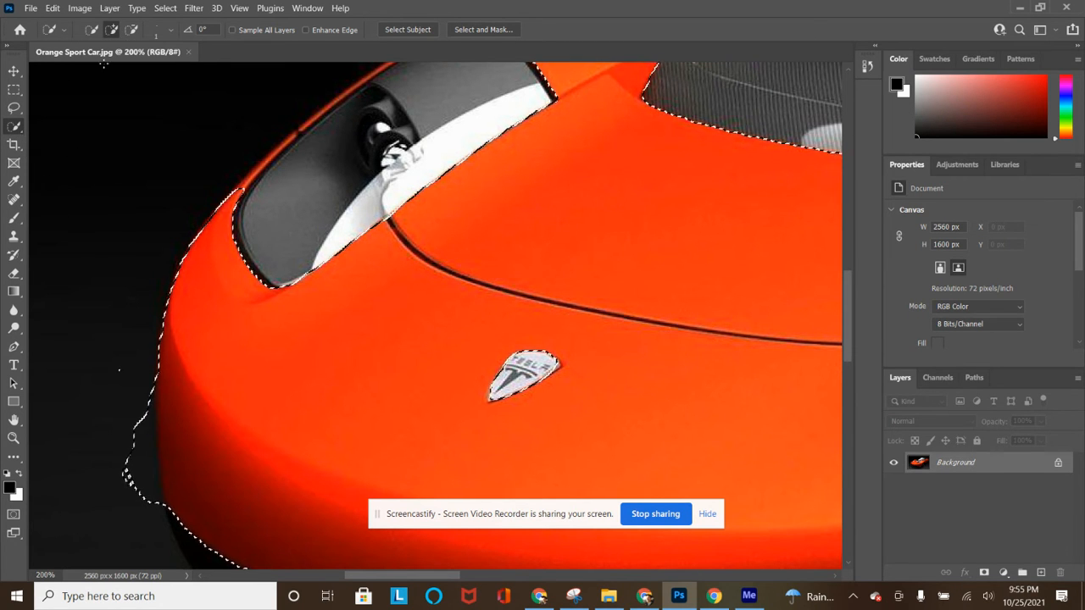
Set the brush size to 21 px and subtract part of the stray background beside the front bumper from the selection.
left_click(168, 30)
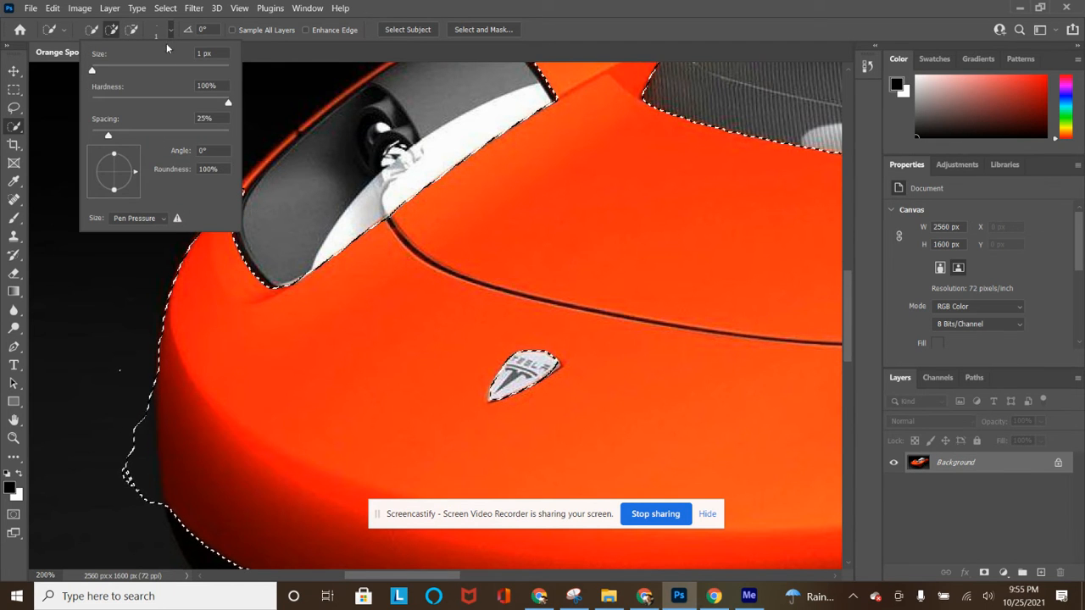
left_click(107, 68)
left_click(124, 384, "alt")
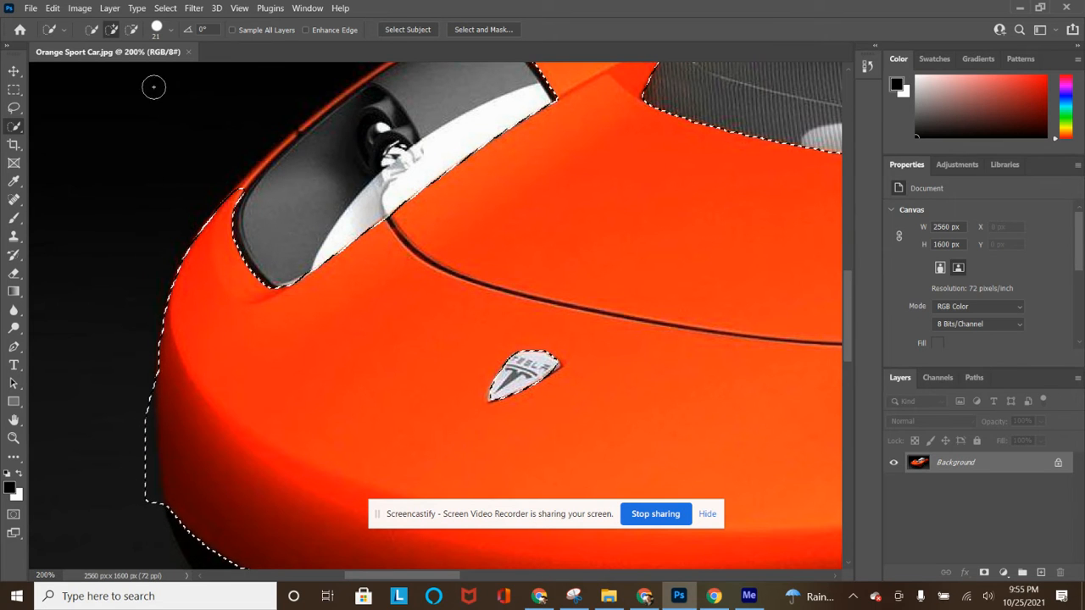
Set the brush size to 39 px and subtract the remaining stray background beside the front bumper's outer edge from the selection.
left_click(172, 31)
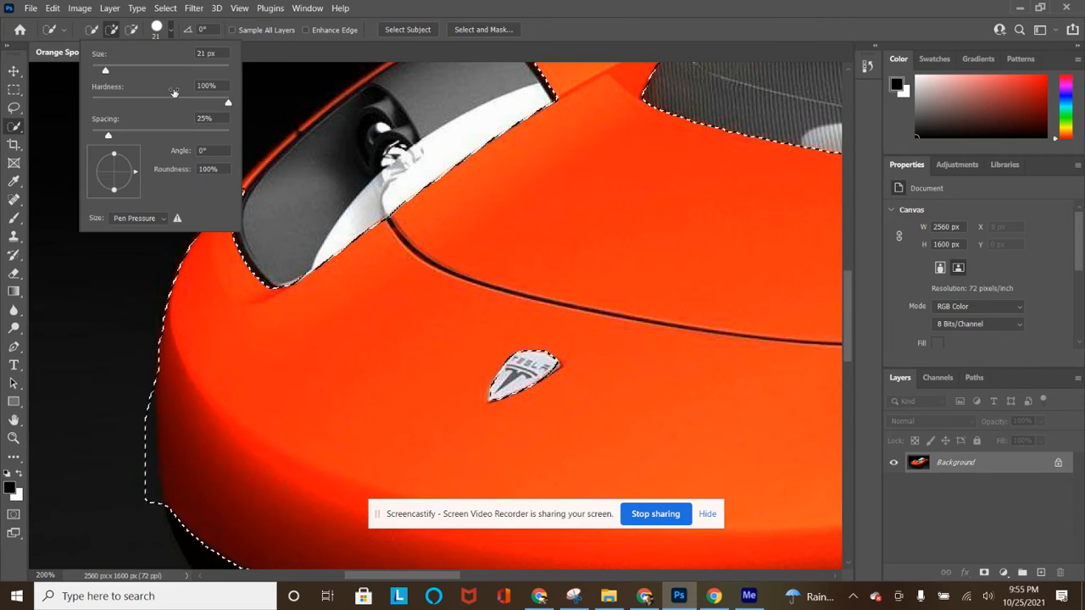
left_click(119, 69)
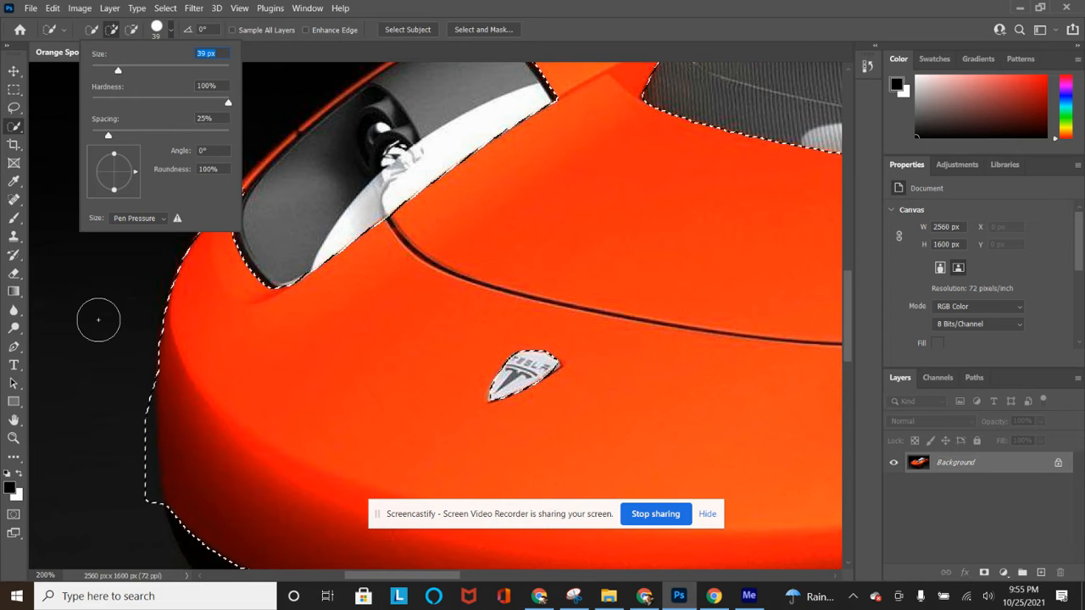
key("alt")
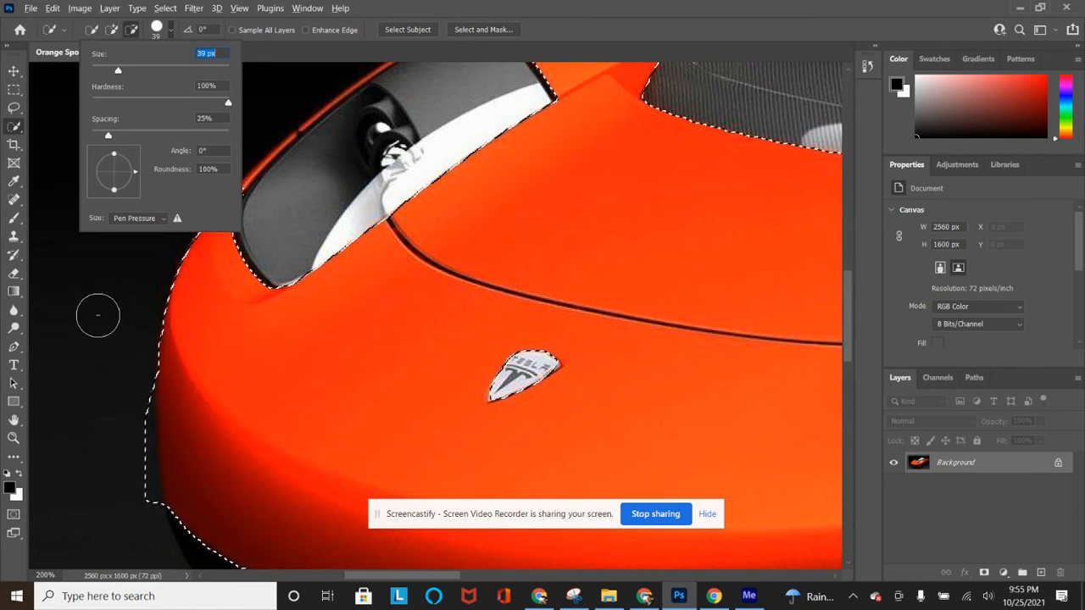
left_click(127, 404, "alt")
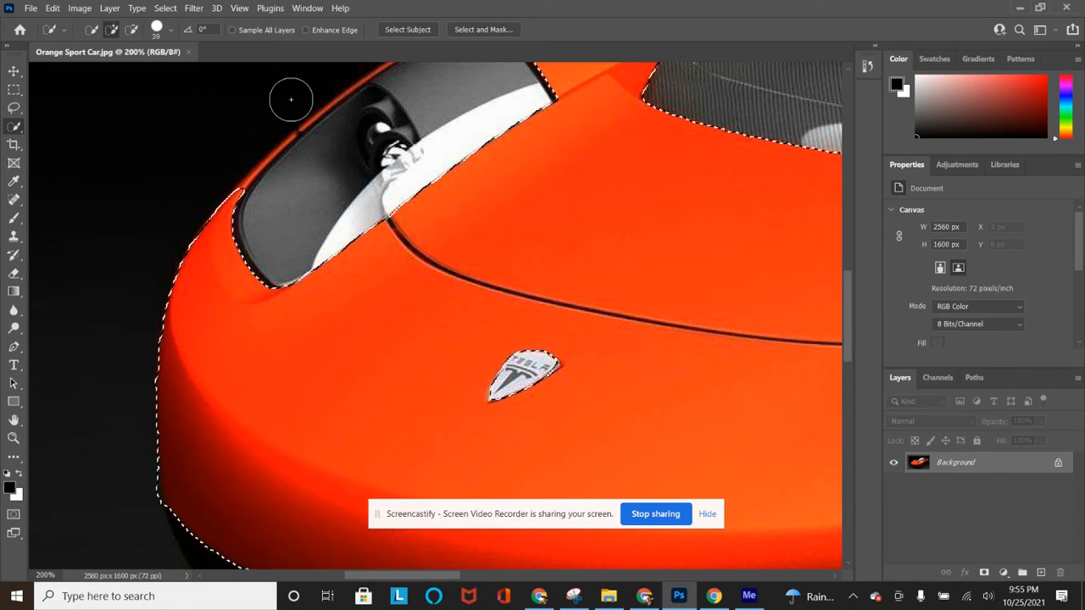
Set the brush size to 4 px and add the thin orange rim along the far-side headlight's outer edge to the selection.
left_click(173, 30)
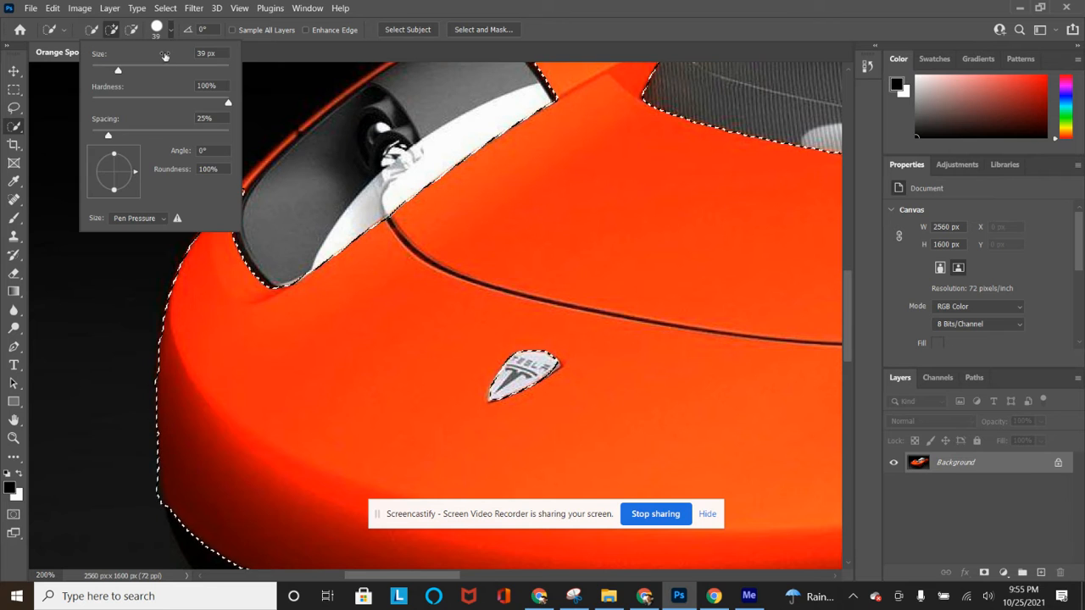
left_click(103, 71)
left_click_drag(103, 72, 94, 70)
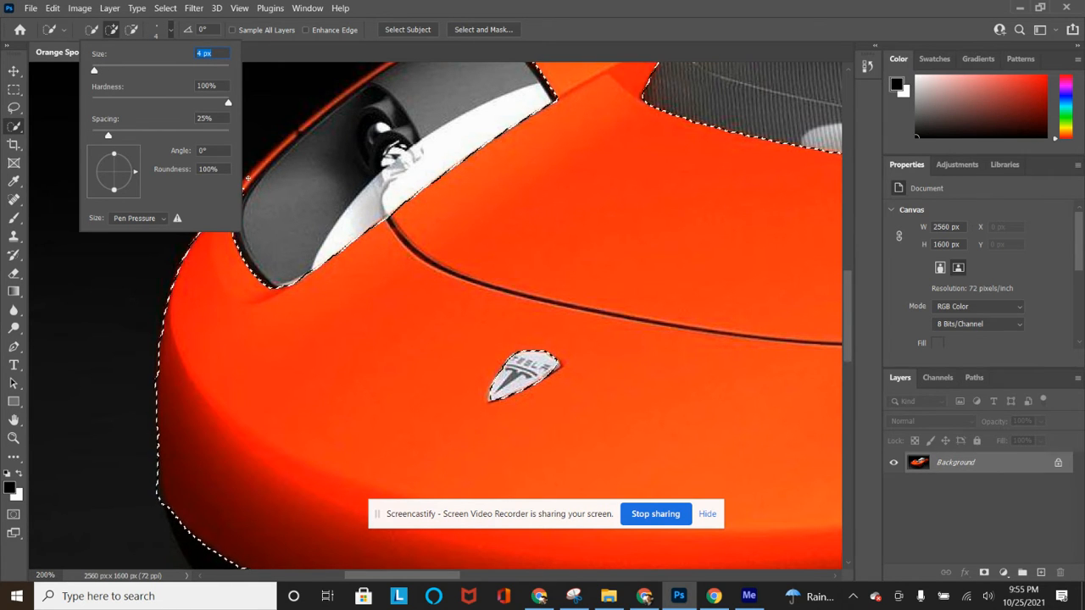
left_click(248, 178)
mouse_move(266, 165)
left_mouse_down()
mouse_move(365, 88)
mouse_move(425, 84)
left_mouse_up()
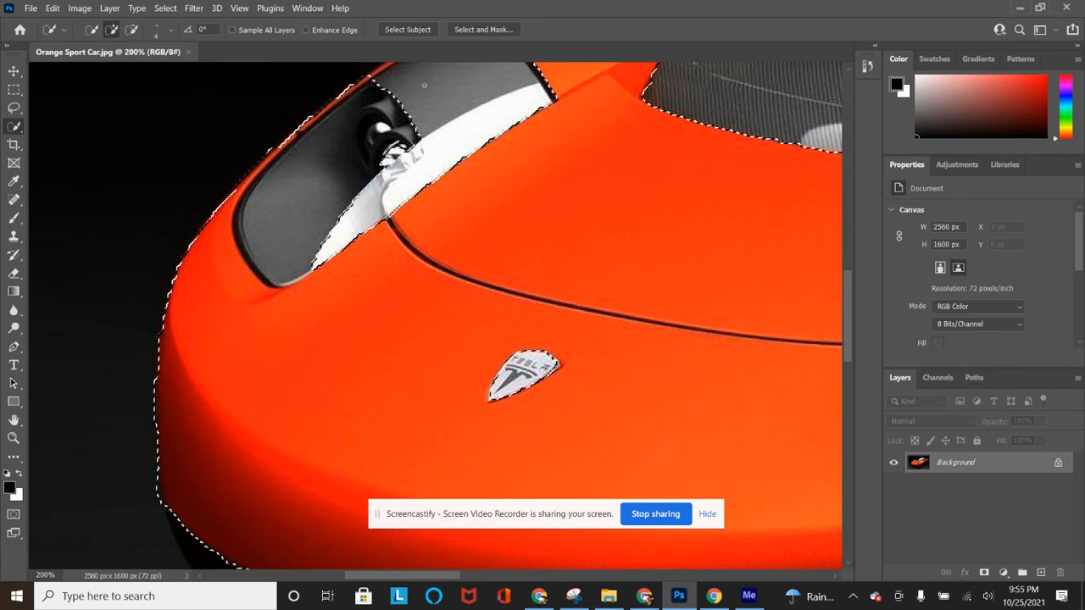
Subtract the dark lens of the far-side headlight from the selection, leaving only its thin orange rim selected.
left_click_drag(366, 112, 293, 194)
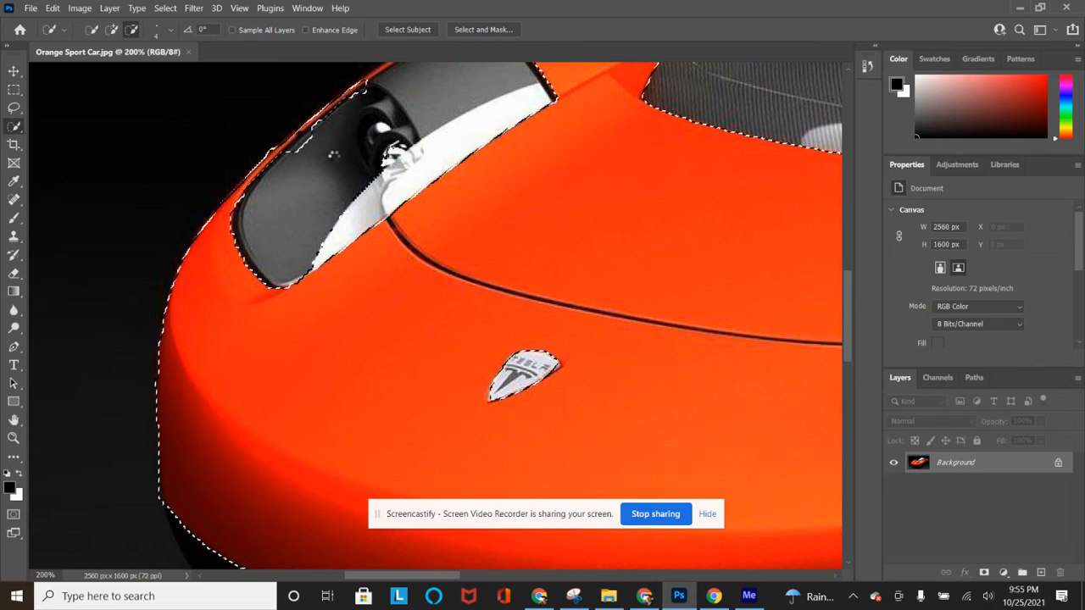
left_click_drag(316, 125, 295, 148)
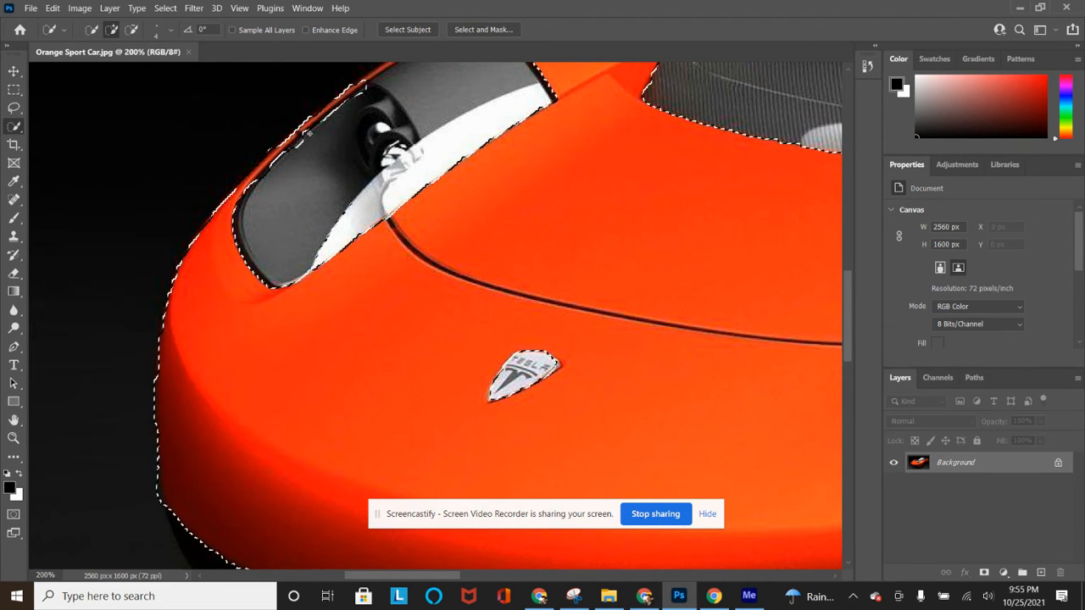
mouse_move(309, 133)
left_mouse_down()
mouse_move(376, 71)
mouse_move(351, 111)
mouse_move(379, 86)
mouse_move(353, 92)
mouse_move(341, 117)
mouse_move(300, 142)
left_mouse_up()
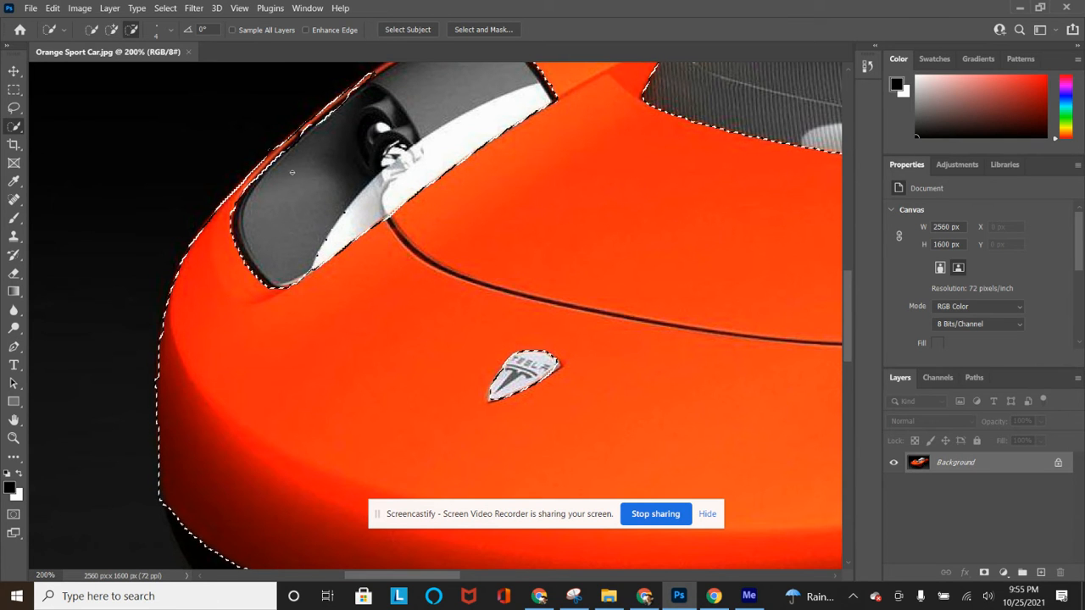
Extend the selection along the orange rim above the far-side headlight and subtract the spill over the lens.
scroll(569, 423, "up", 5)
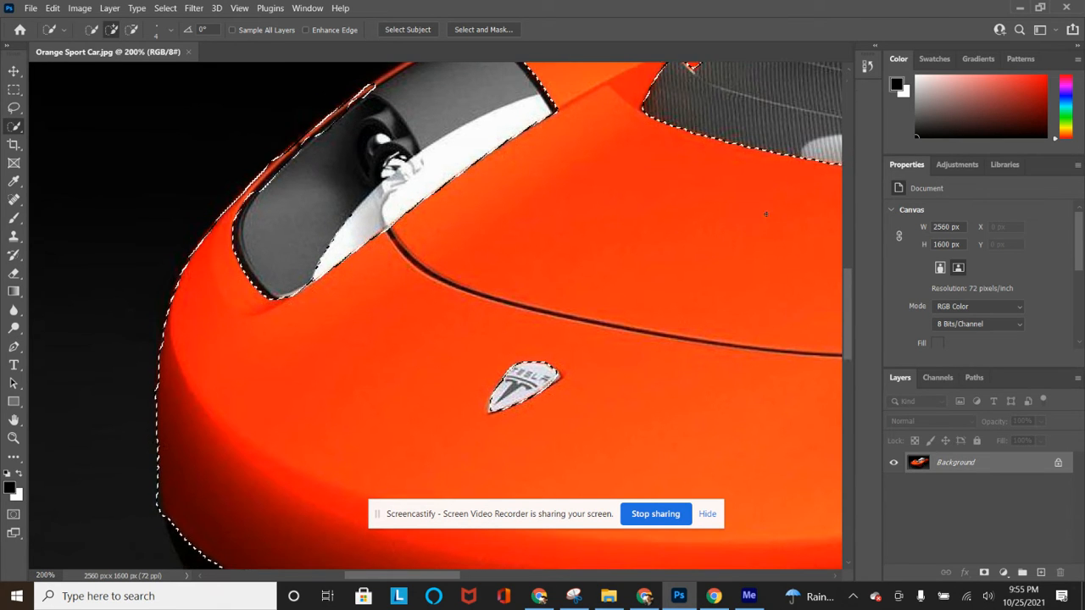
scroll(326, 167, "up", 1)
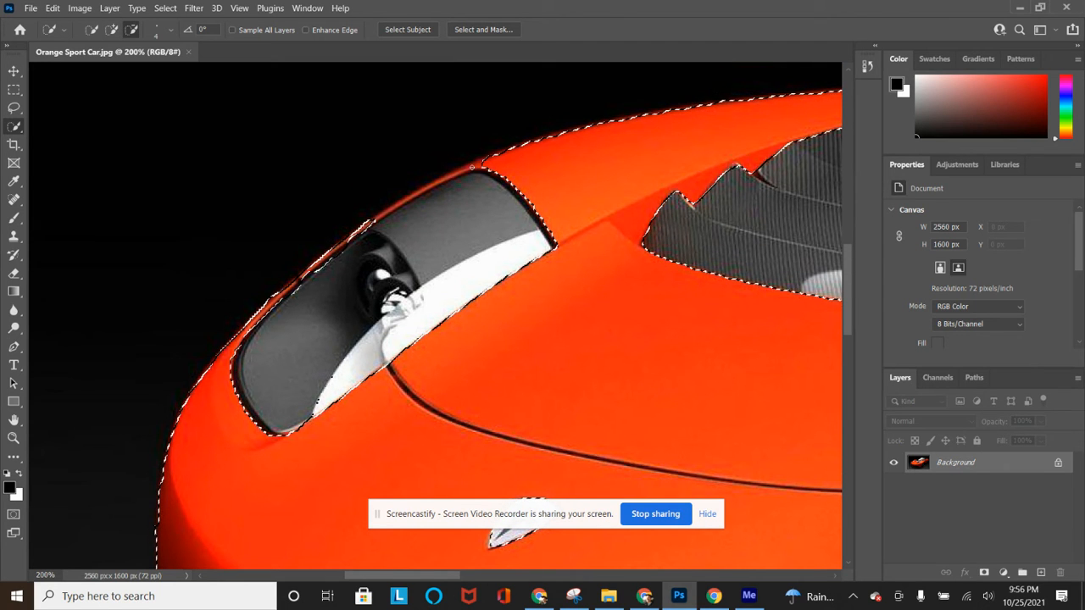
left_click_drag(273, 297, 373, 223)
left_click_drag(479, 166, 437, 184)
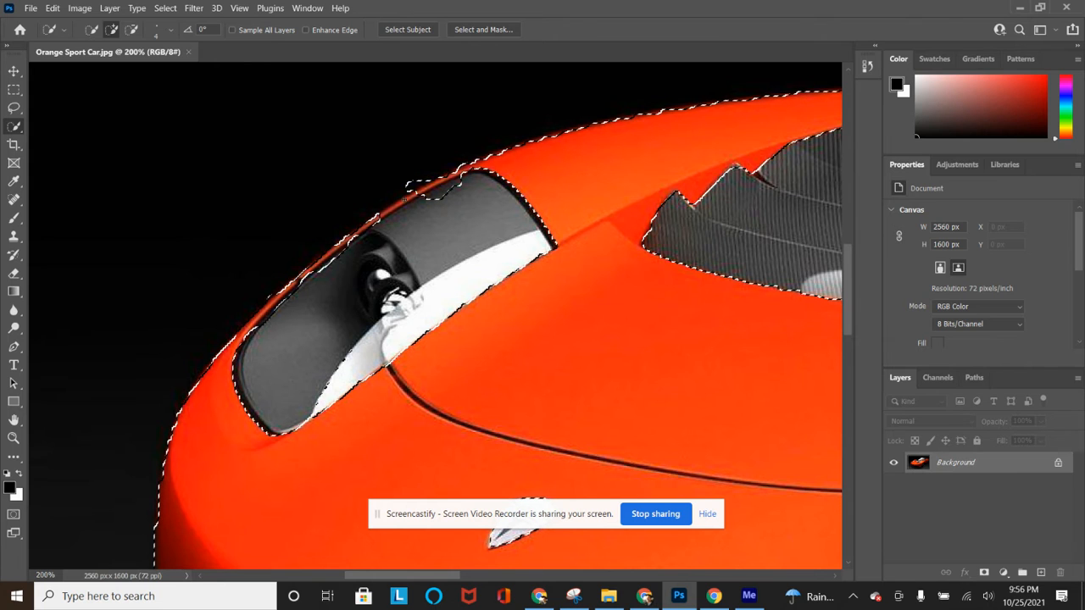
left_click_drag(409, 185, 410, 216)
key("alt")
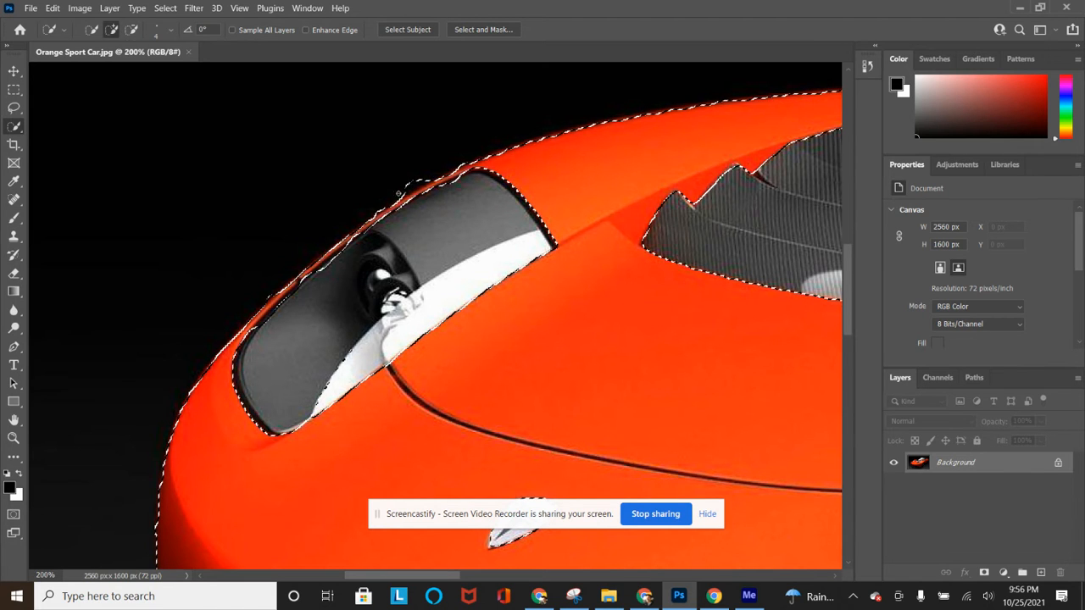
Clean up the selection around the headlight's upper rim by re-adding the orange edge and subtracting stray lens and background areas.
key("alt")
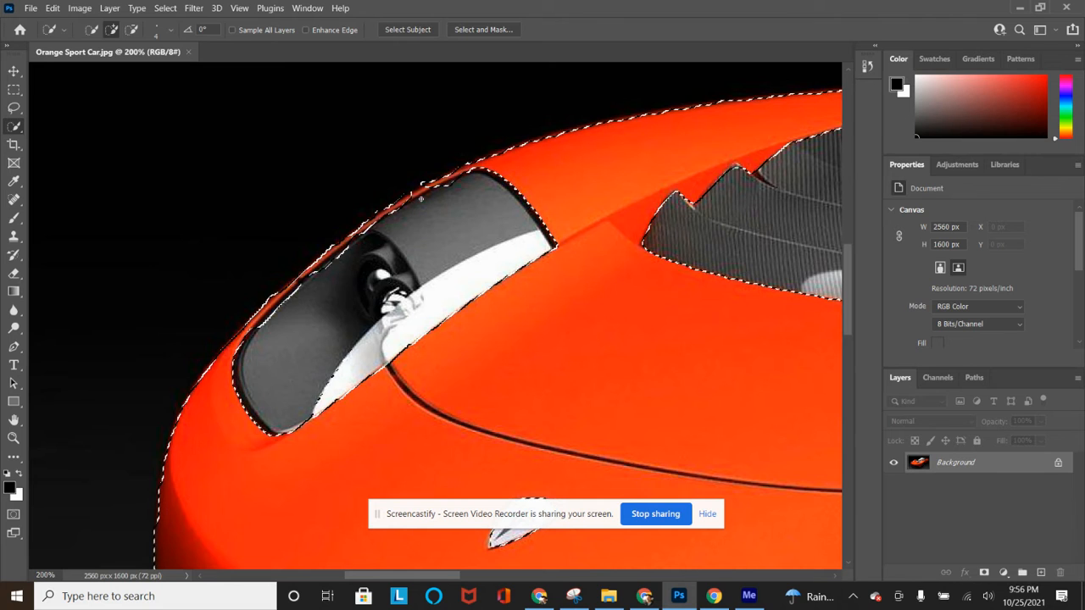
left_click_drag(362, 230, 424, 194)
left_click_drag(455, 157, 430, 168)
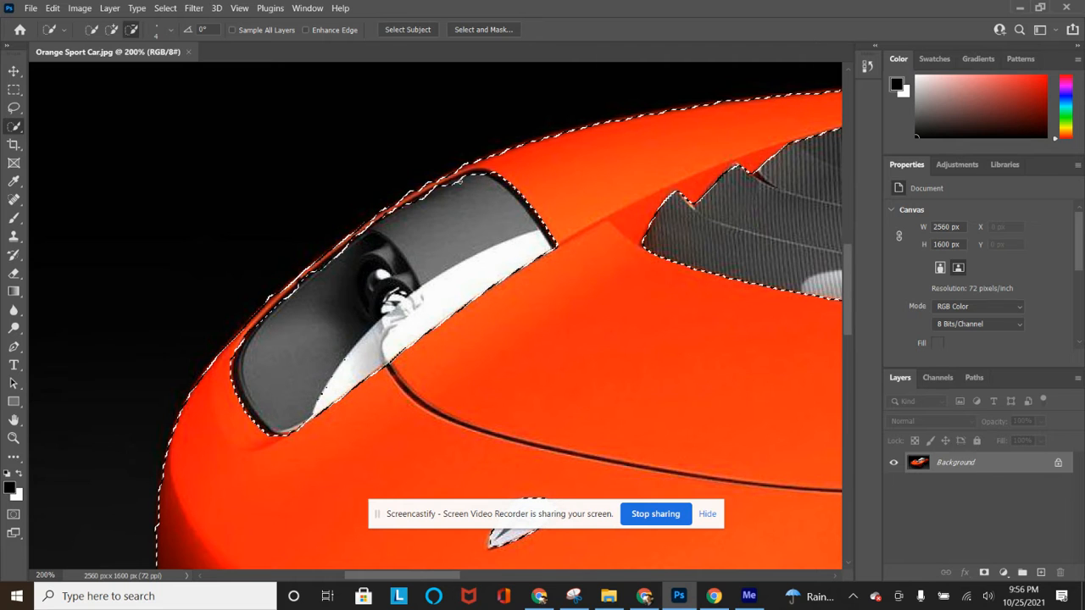
left_click_drag(459, 180, 390, 212)
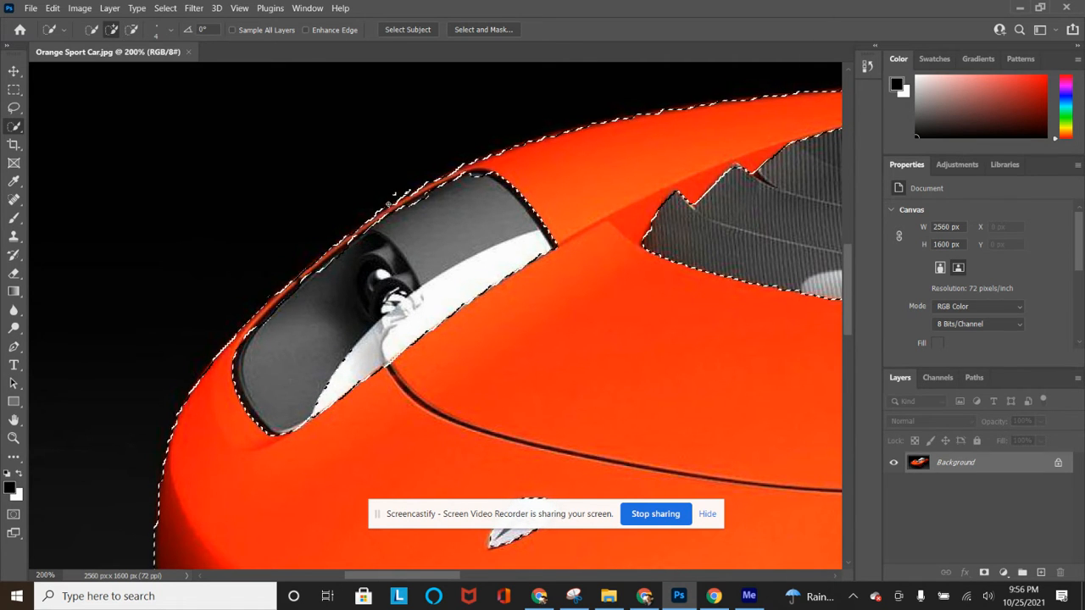
left_click_drag(399, 190, 415, 173)
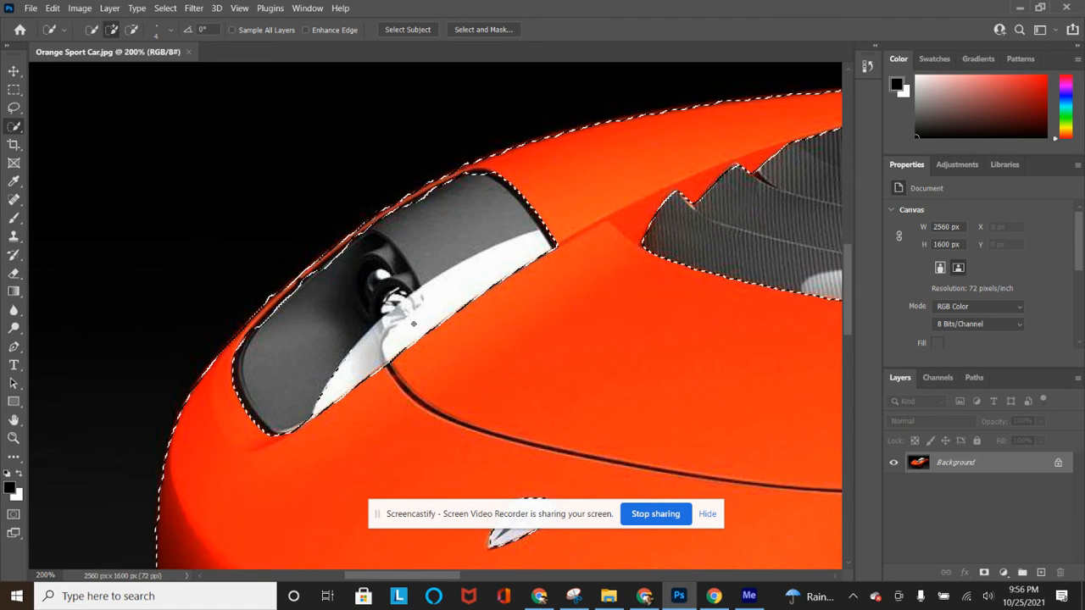
Subtract the dark background beneath the side sill behind the front wheel from the body selection.
scroll(210, 258, "down", 4)
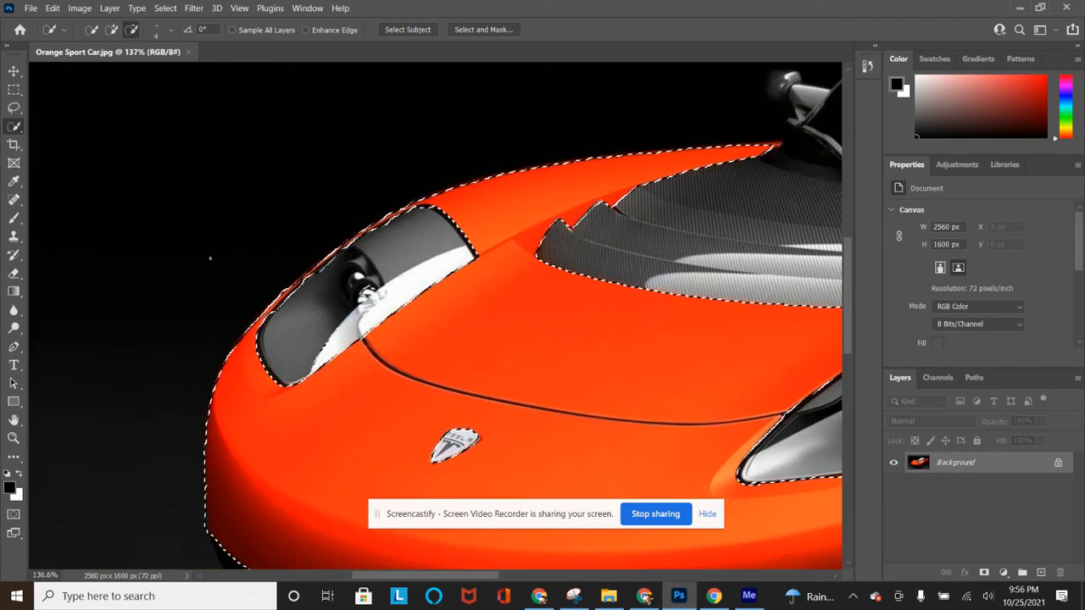
scroll(210, 258, "down", 6)
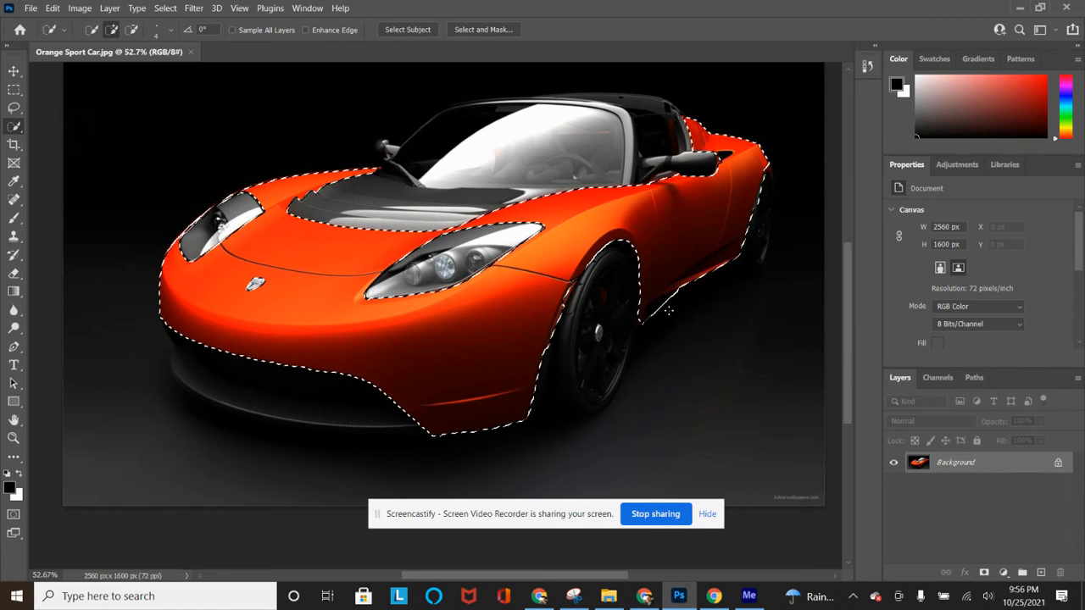
key("alt")
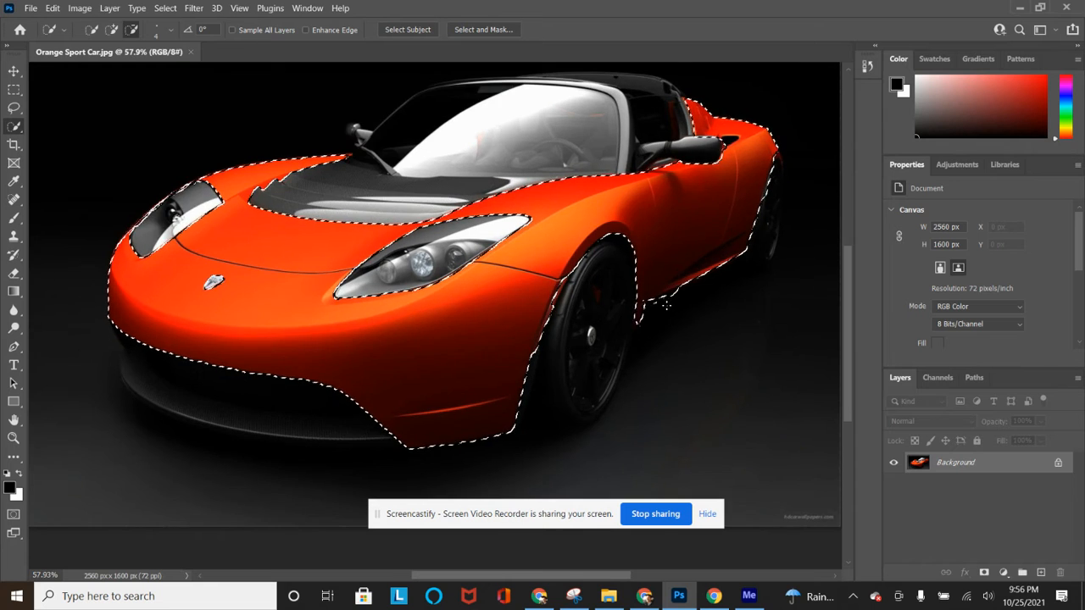
scroll(669, 294, "up", 5)
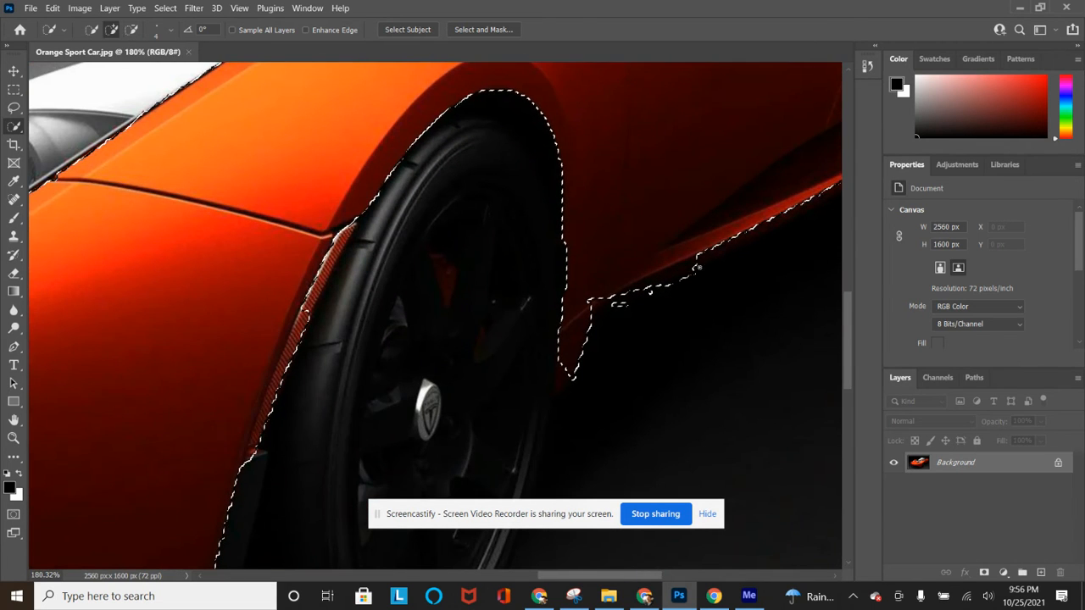
mouse_move(688, 274)
left_mouse_down()
mouse_move(626, 299)
mouse_move(604, 326)
mouse_move(666, 275)
left_mouse_up()
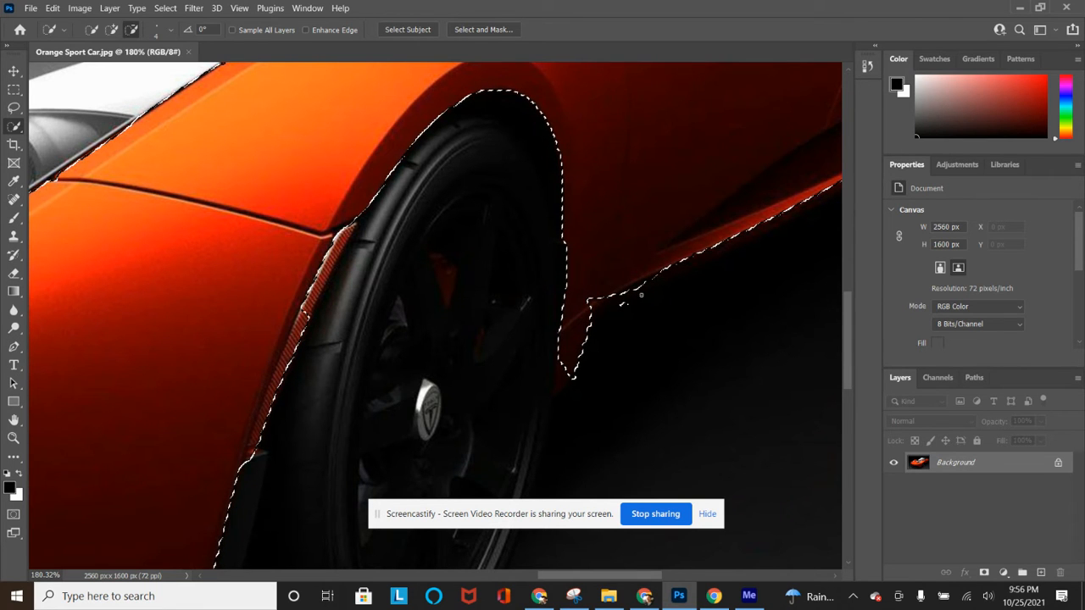
scroll(641, 295, "down", 5)
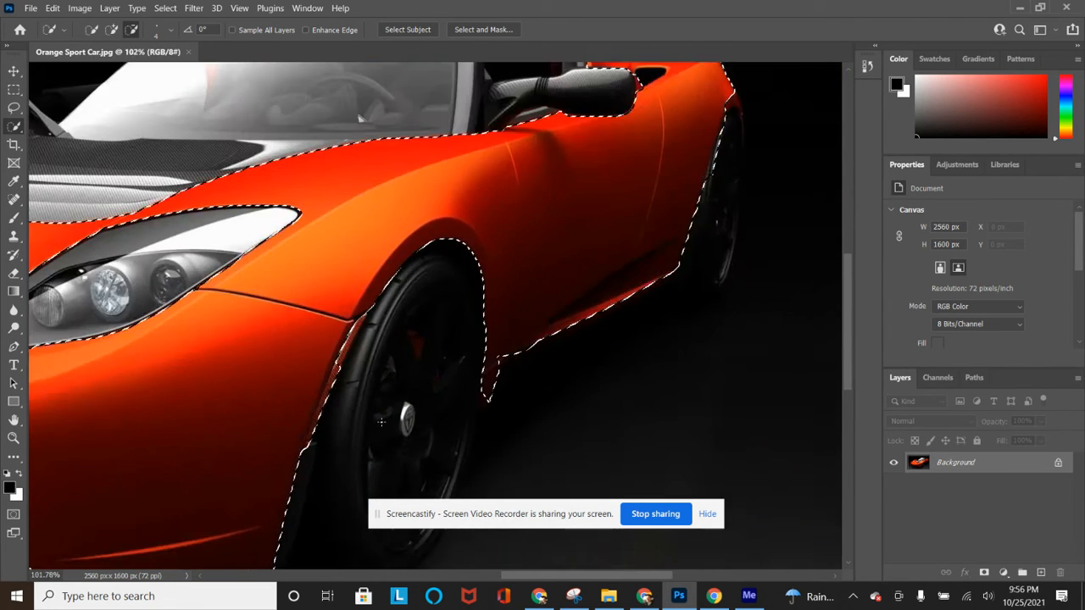
scroll(380, 421, "down", 5)
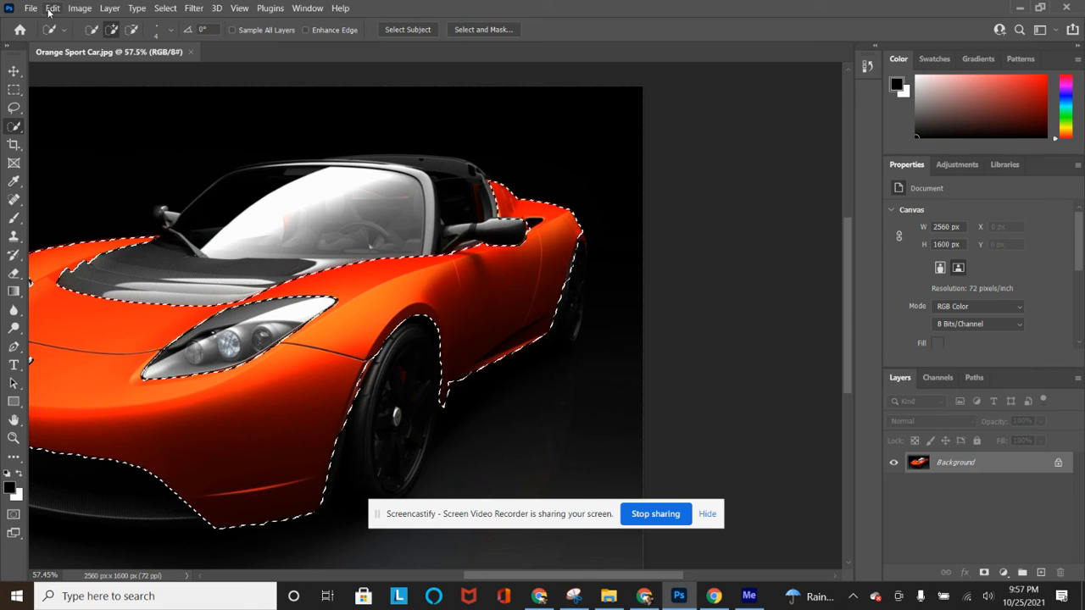
Recolor the selected bodywork purple with a Hue/Saturation adjustment, setting the hue to -100.
left_click(79, 7)
mouse_move(114, 45)
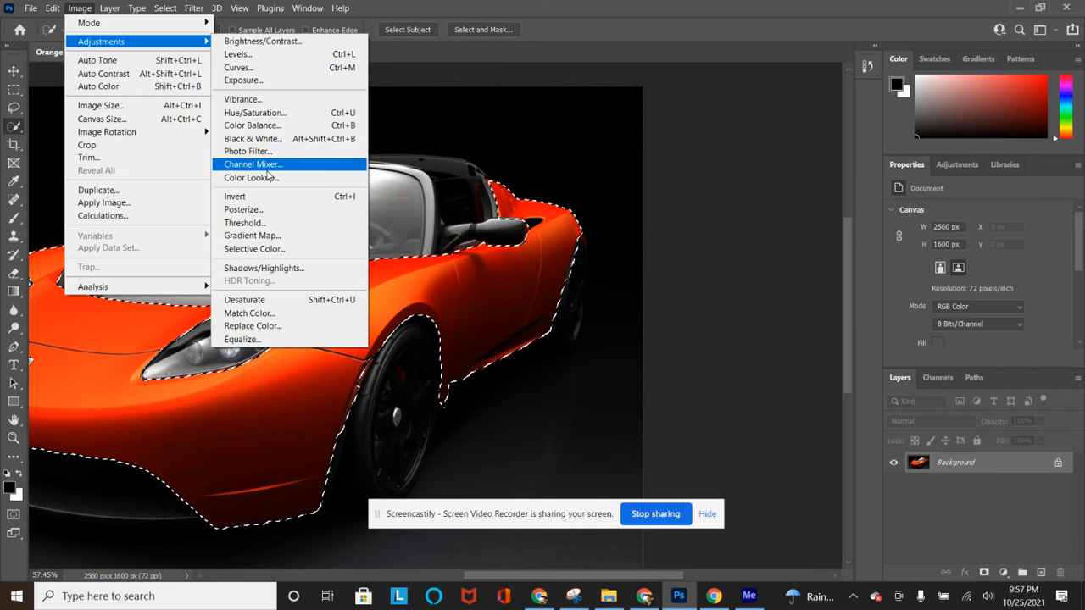
left_click(262, 118)
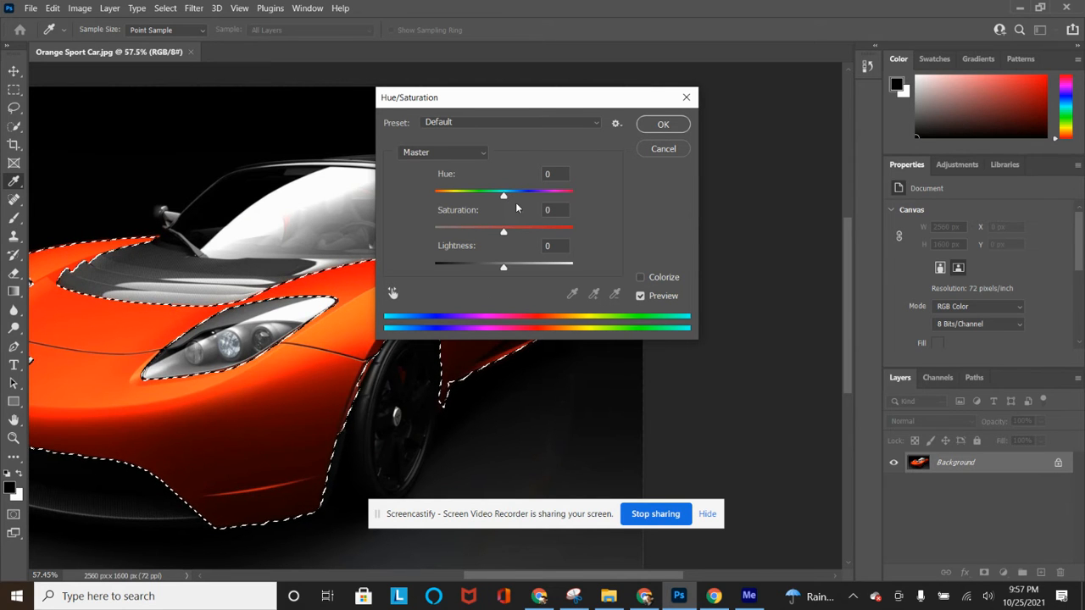
mouse_move(509, 200)
left_mouse_down()
mouse_move(533, 199)
mouse_move(480, 199)
mouse_move(529, 200)
left_mouse_up()
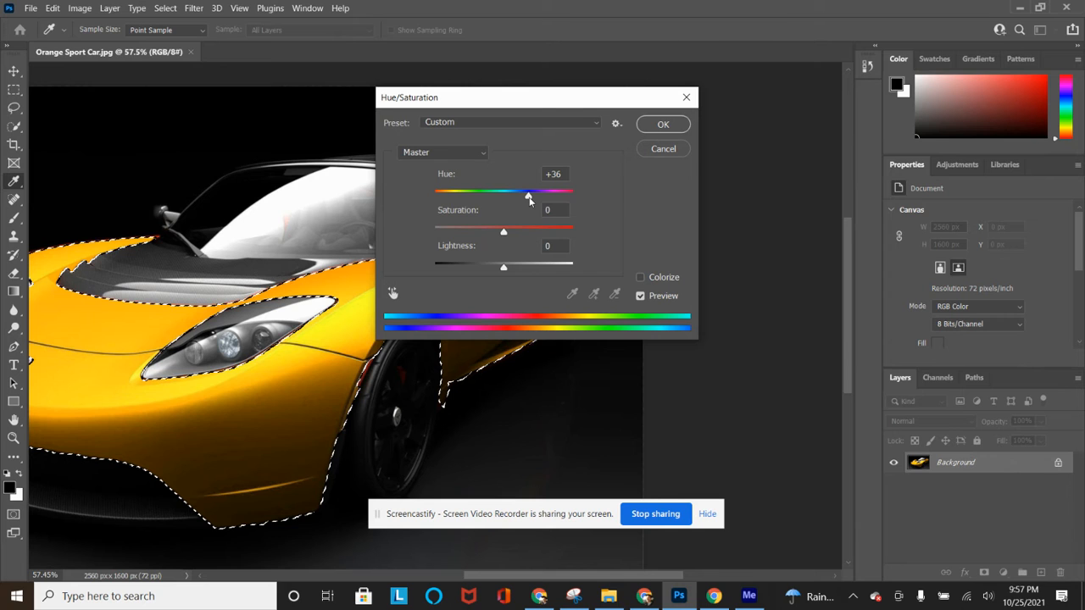
left_click_drag(530, 200, 530, 199)
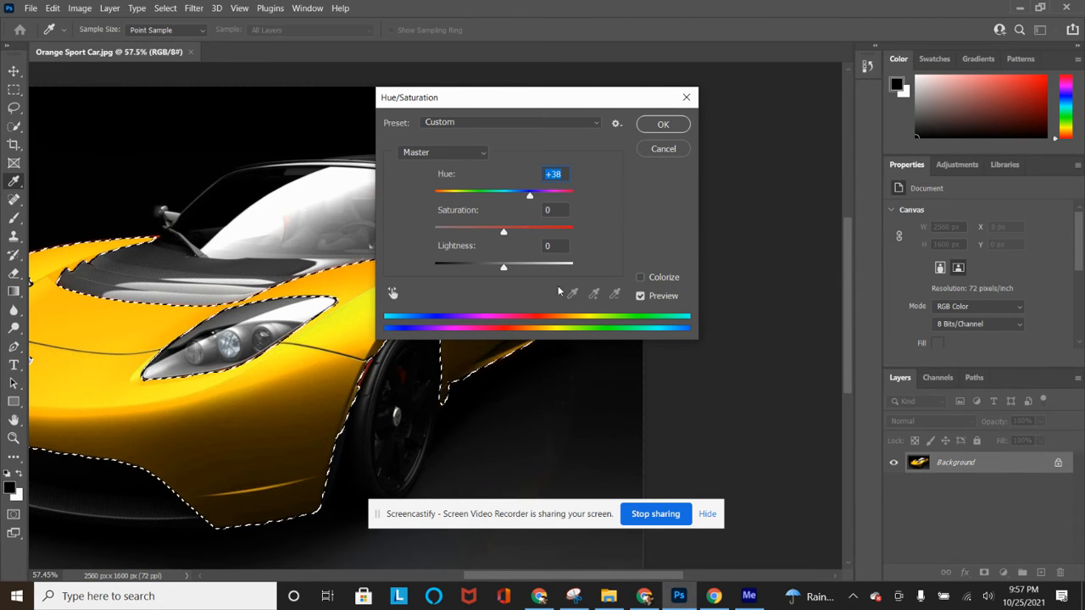
left_click_drag(529, 196, 575, 197)
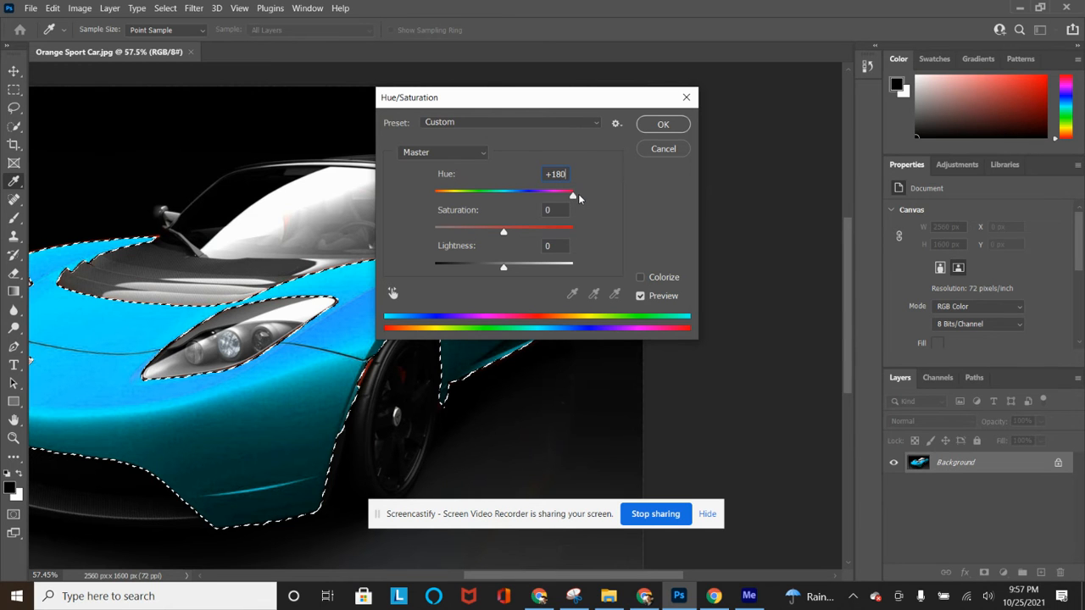
left_click_drag(574, 196, 458, 194)
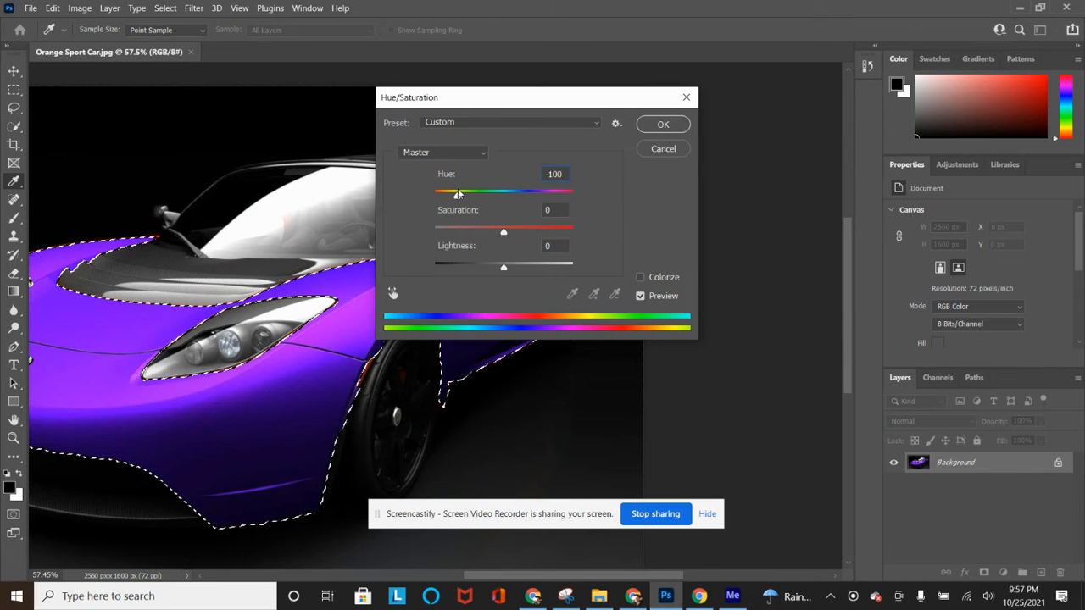
left_click(665, 125)
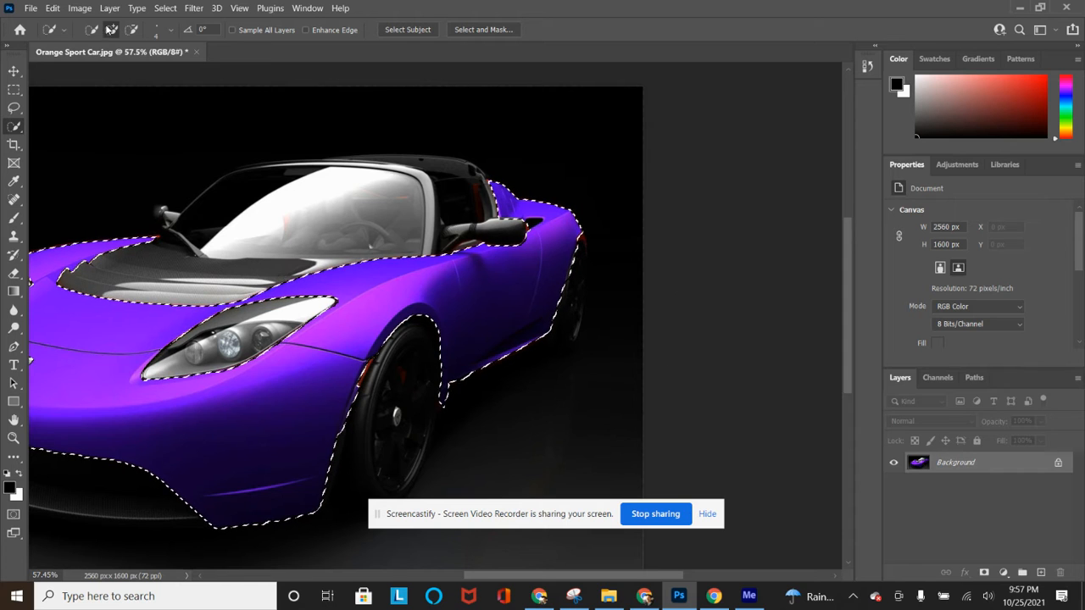
Deselect the car's bodywork.
left_click(167, 8)
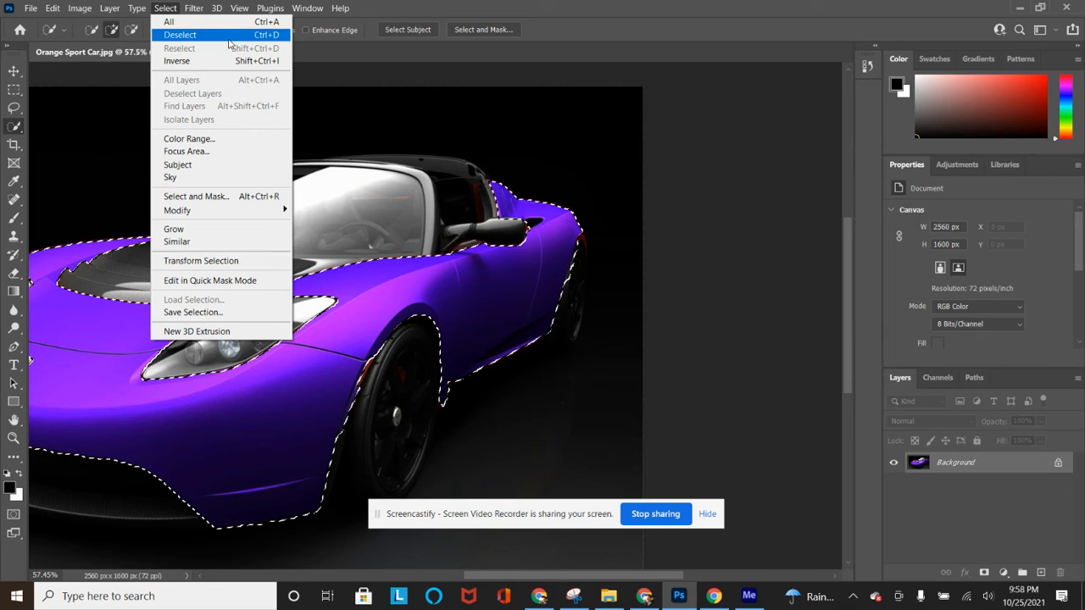
left_click(399, 112)
key("ctrl+d")
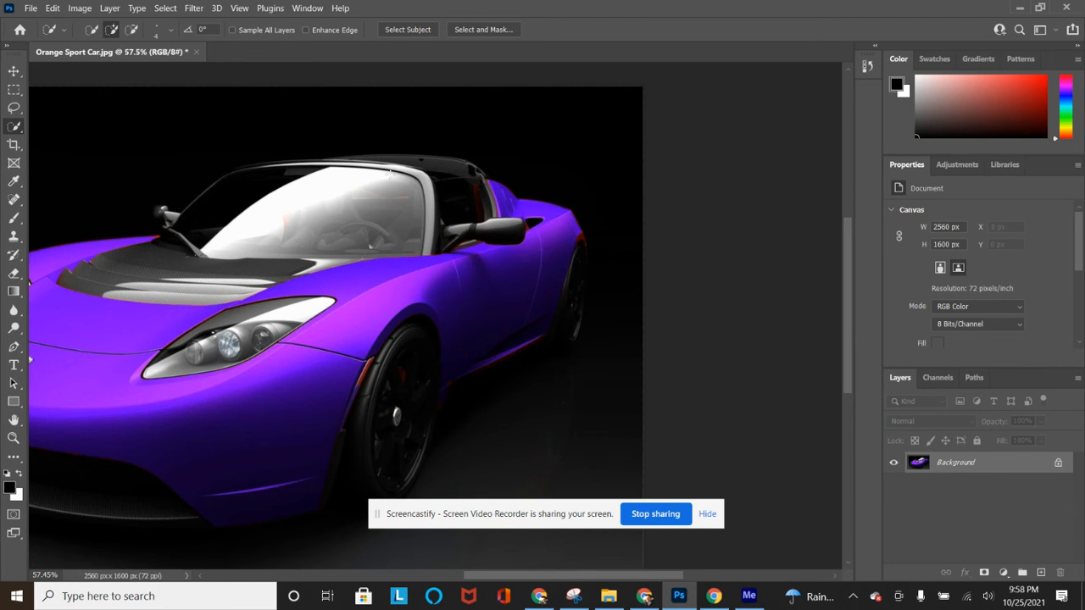
scroll(584, 346, "right", 1)
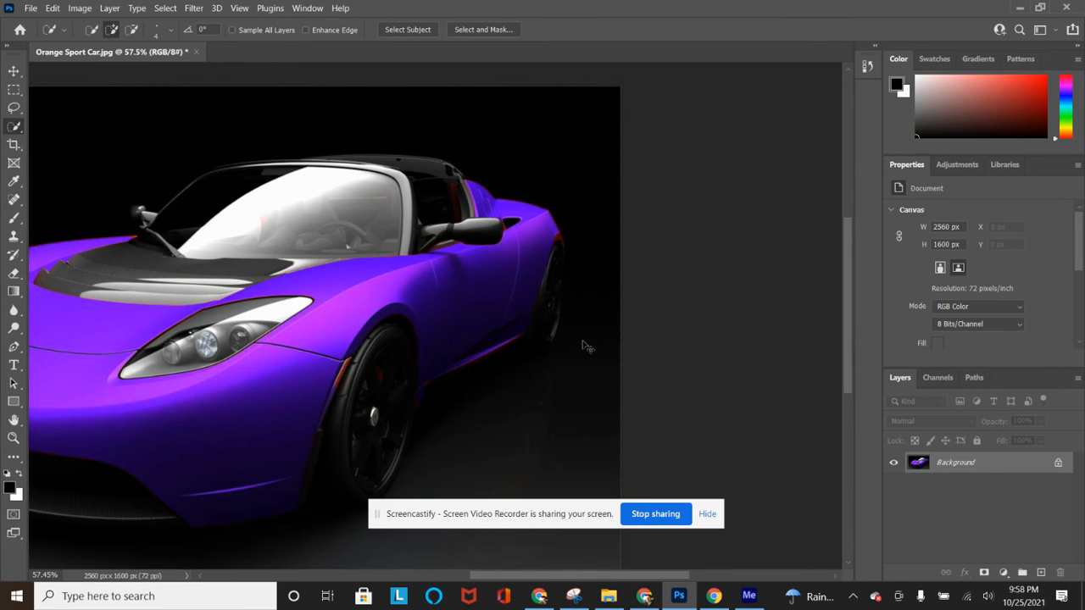
Examine the recolored purple bodywork up close and at full view for leftover orange areas and edge quality.
scroll(582, 341, "up", 1)
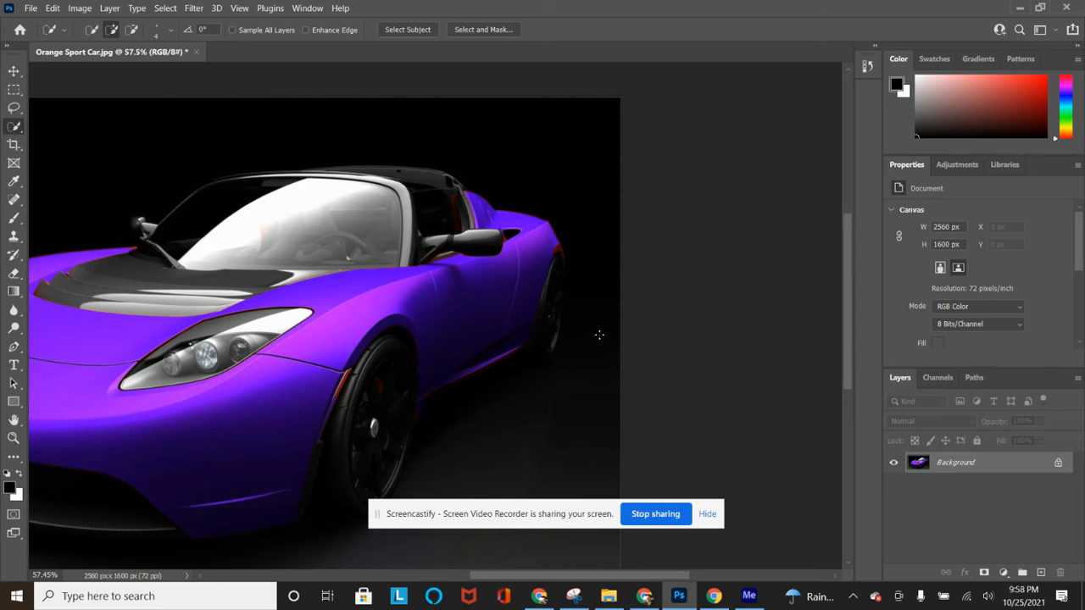
scroll(583, 322, "up", 4)
scroll(580, 326, "down", 2)
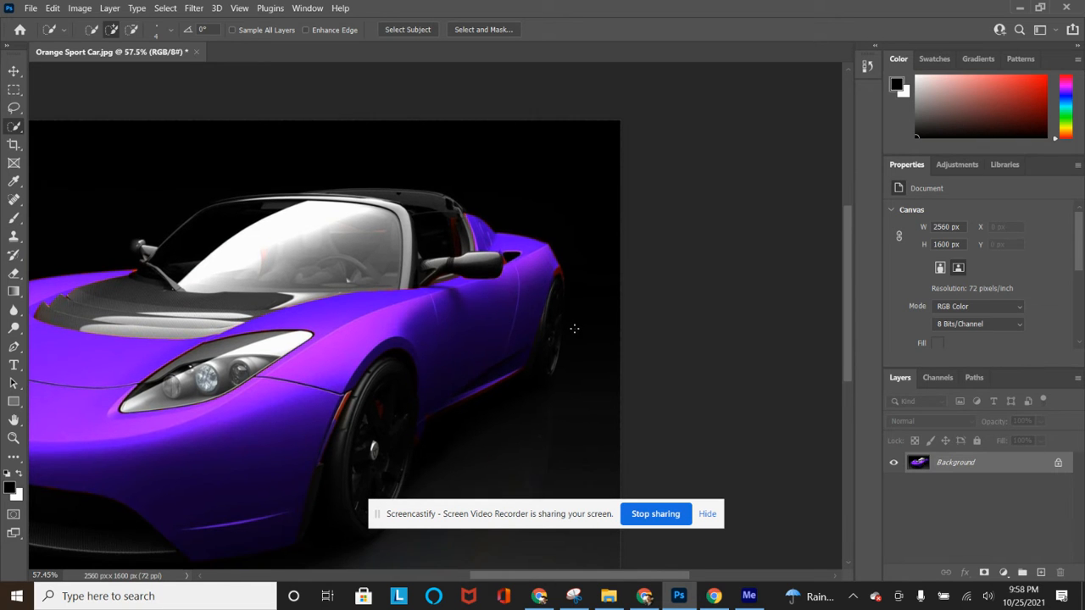
scroll(575, 333, "up", 2)
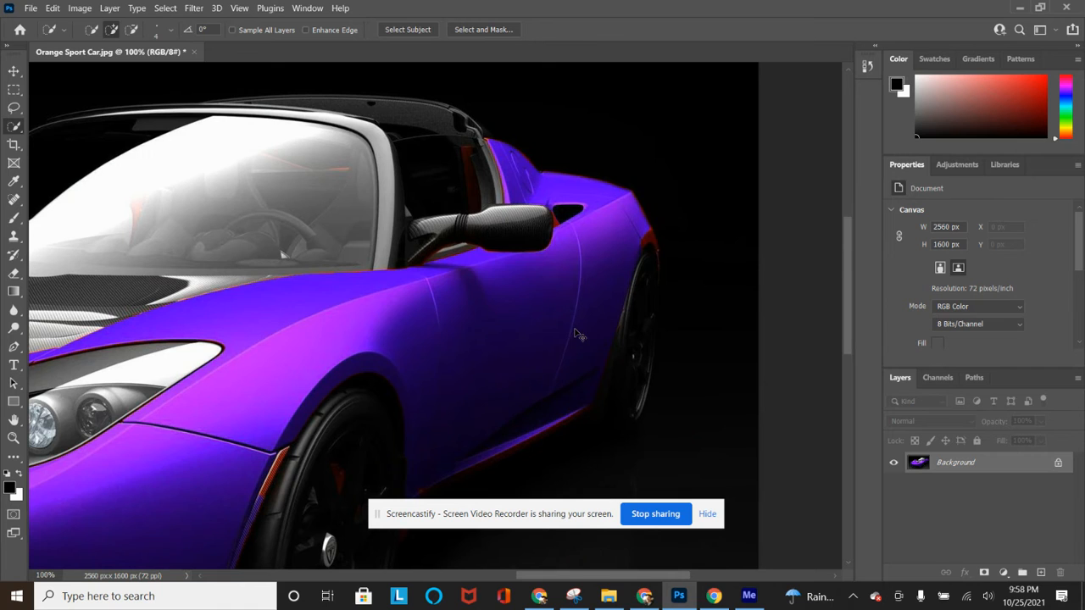
scroll(574, 333, "down", 3)
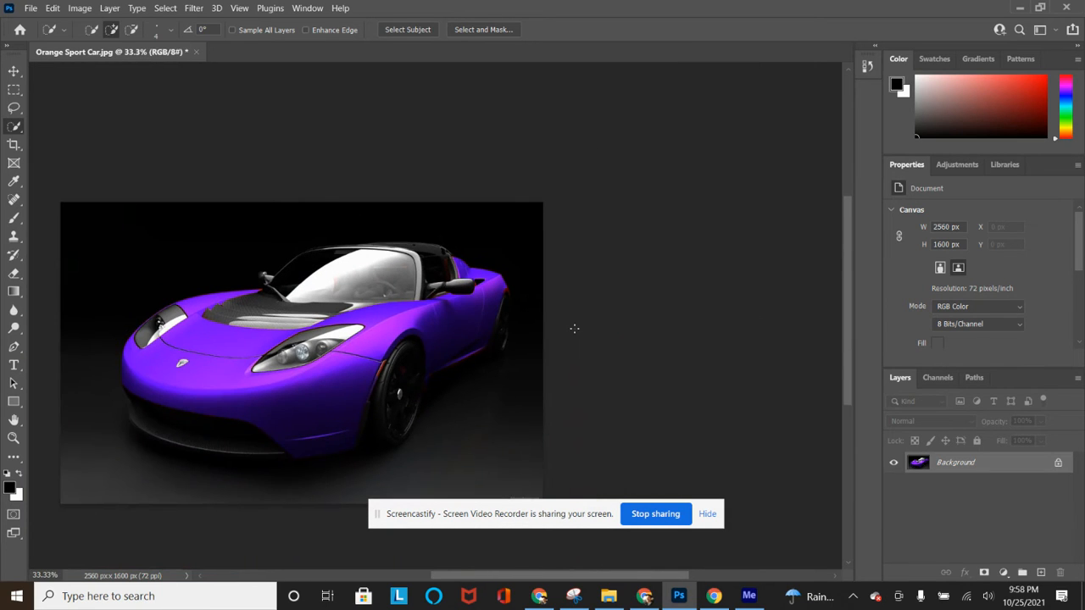
scroll(576, 334, "up", 1)
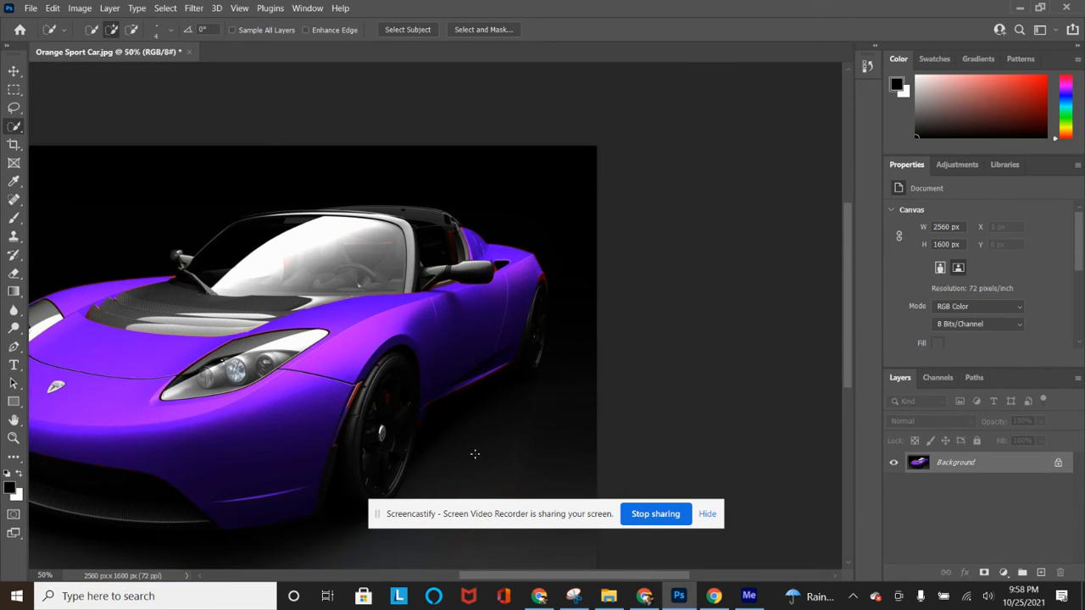
left_click_drag(484, 577, 422, 578)
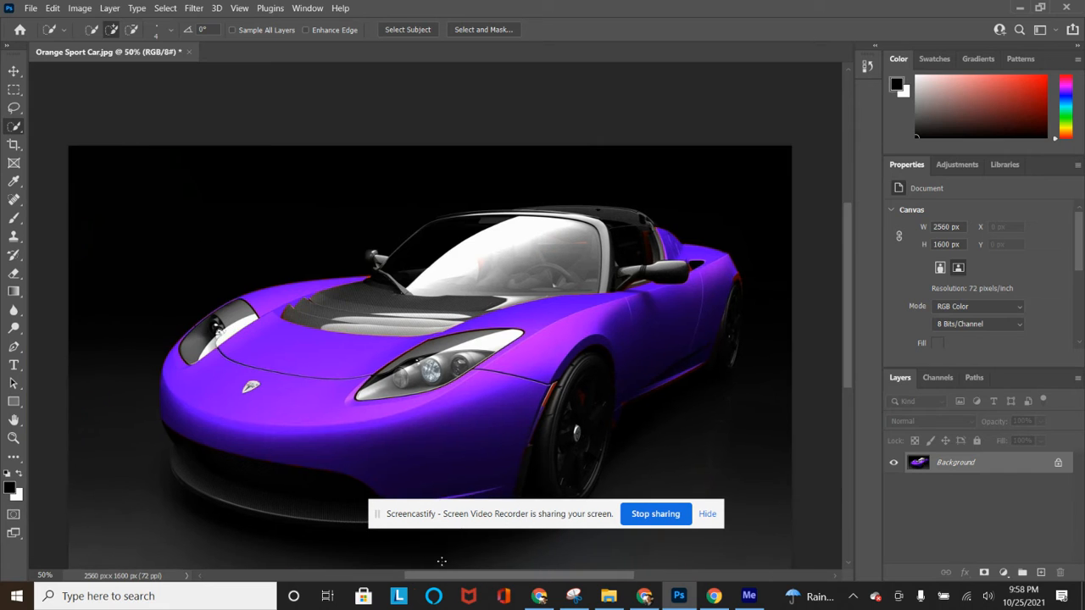
scroll(510, 311, "down", 1)
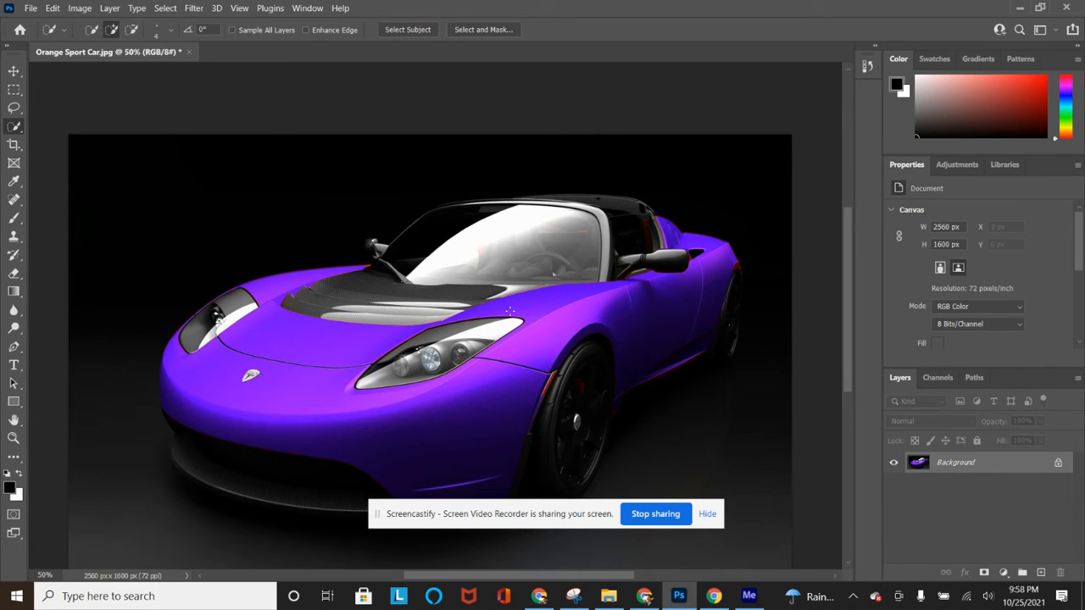
scroll(510, 312, "down", 1)
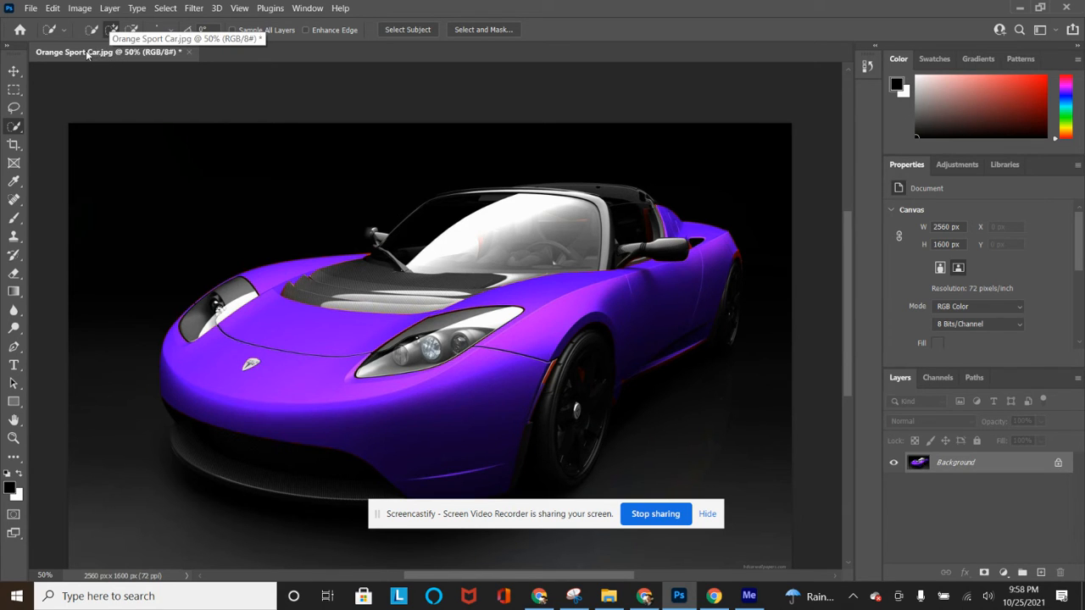
Save the recolored image on the computer as a new JPEG named Orange Sport Car v2.jpg with quality 8.
left_click(30, 9)
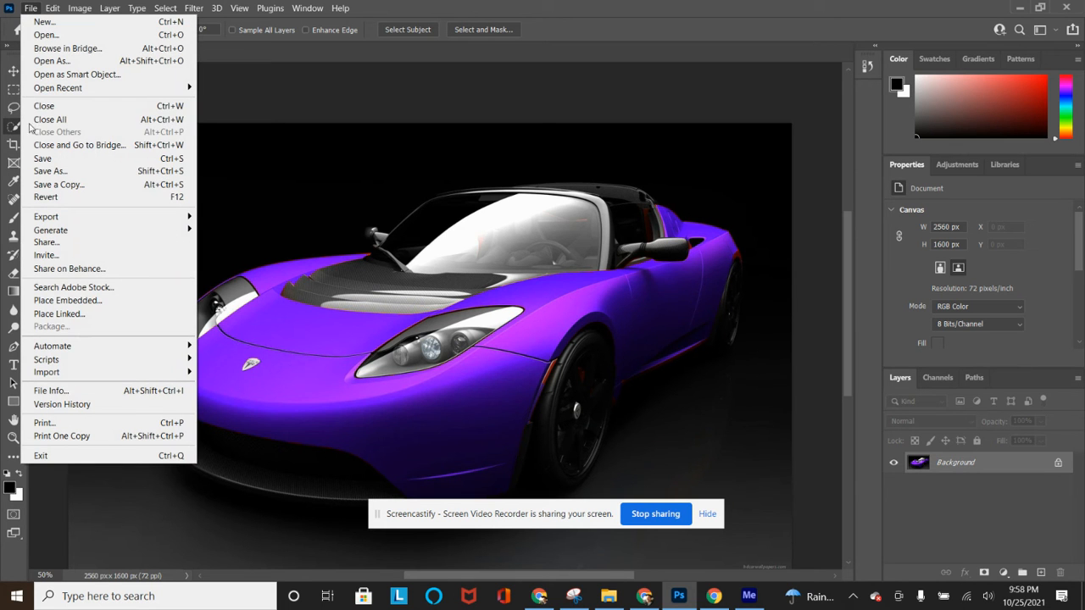
left_click(46, 174)
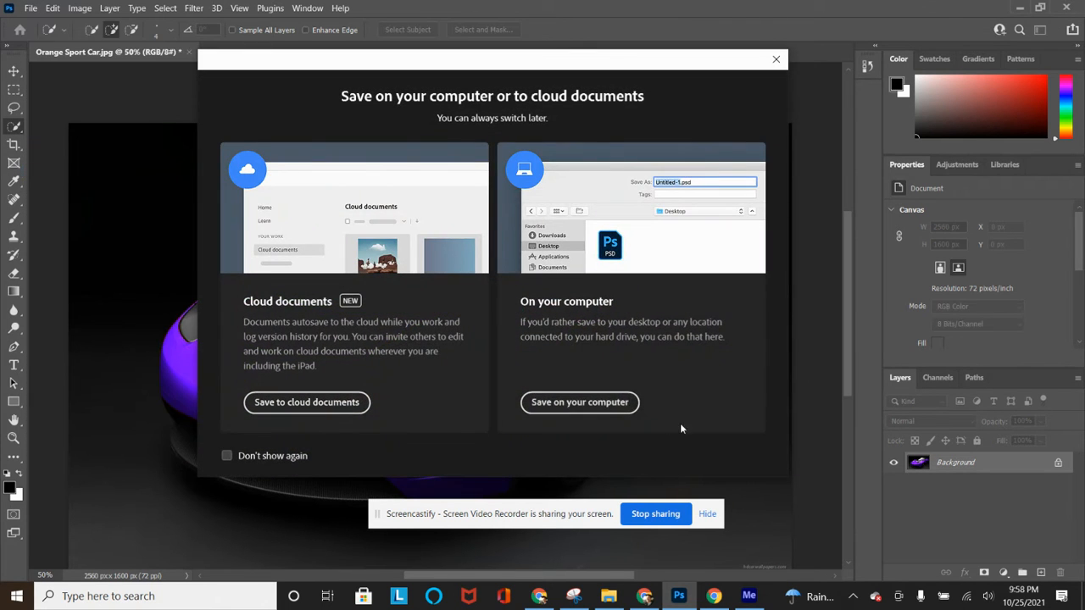
left_click(587, 401)
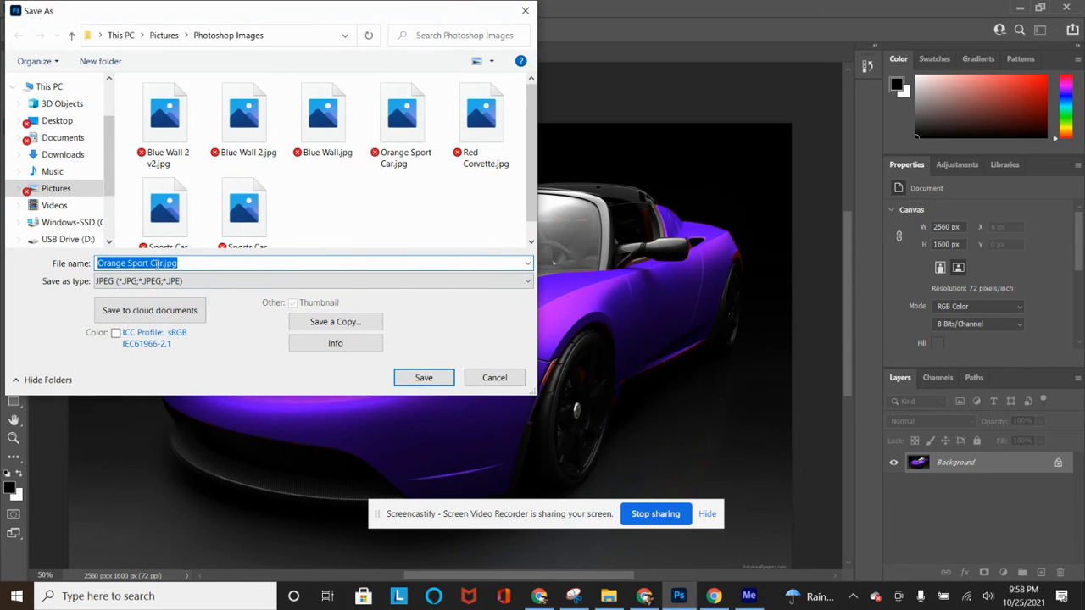
left_click(161, 264)
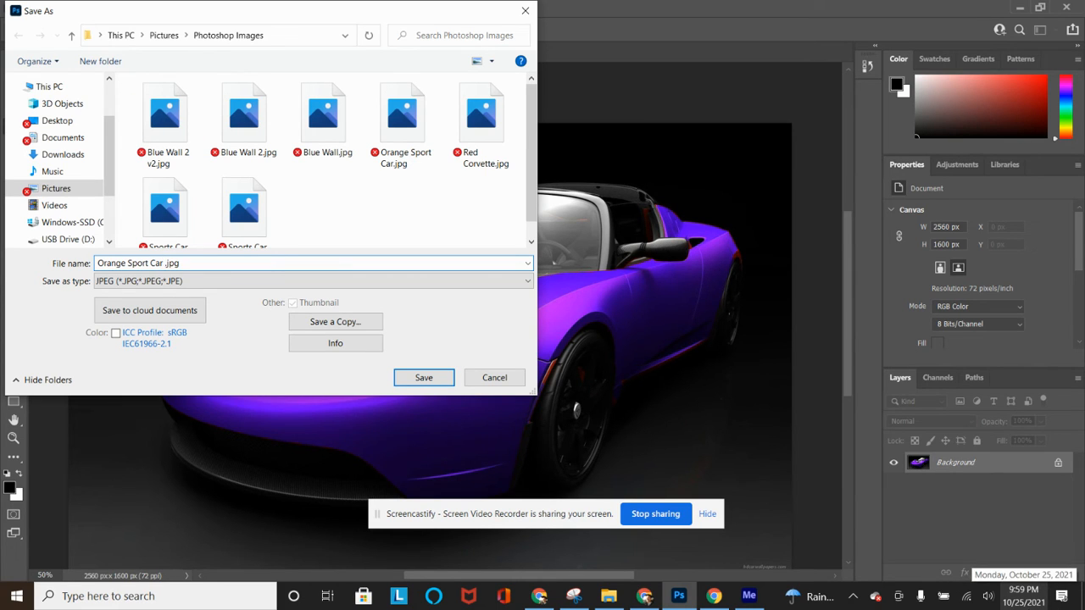
type("v2")
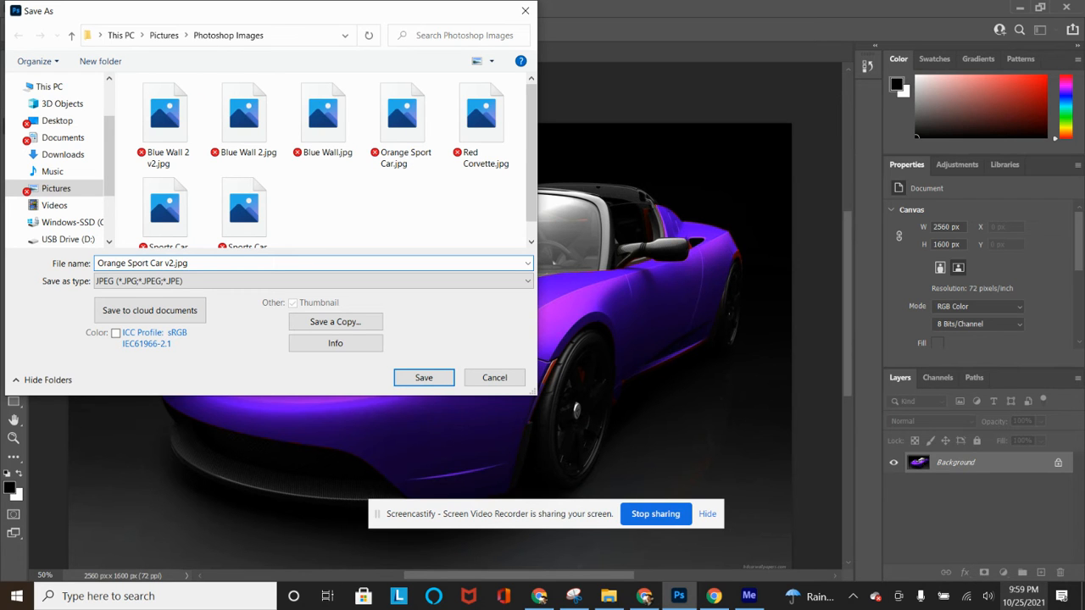
key("Return")
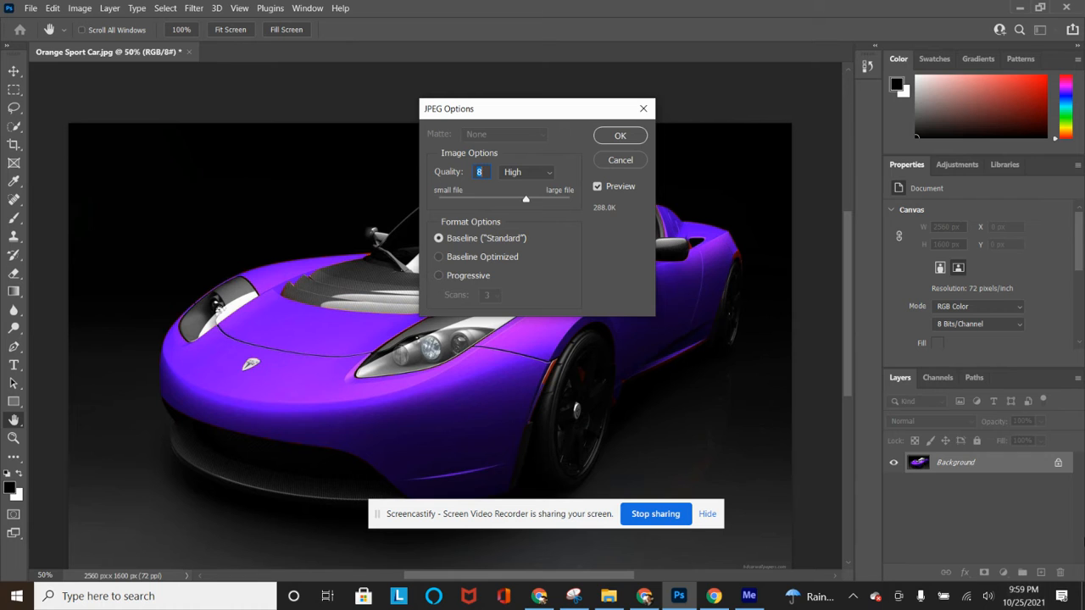
left_click(614, 139)
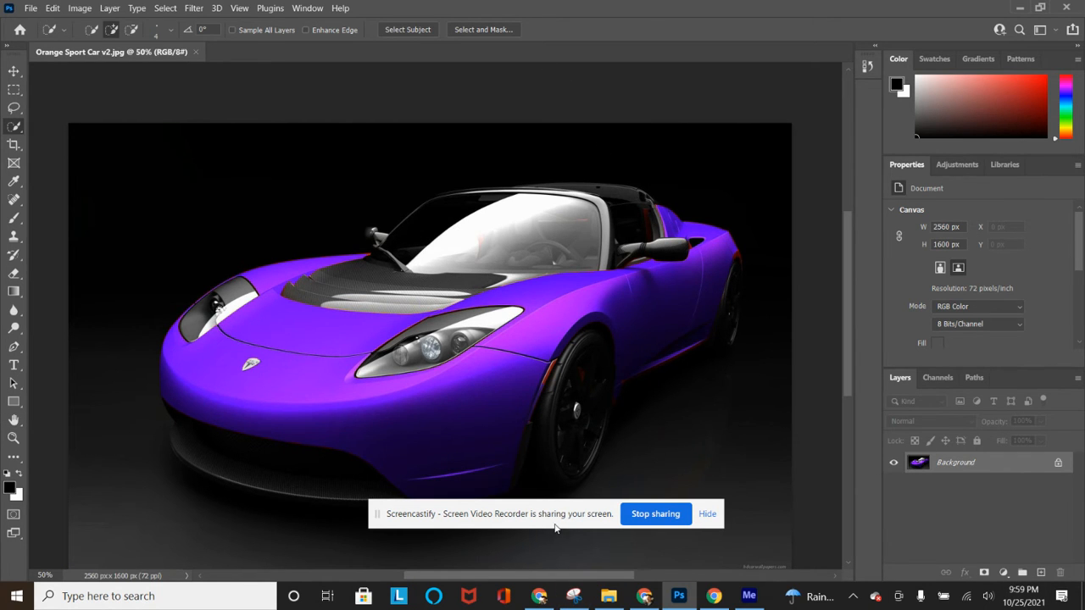
Switch to File Explorer and check the Photoshop Images folder for the saved purple car file.
left_click(609, 596)
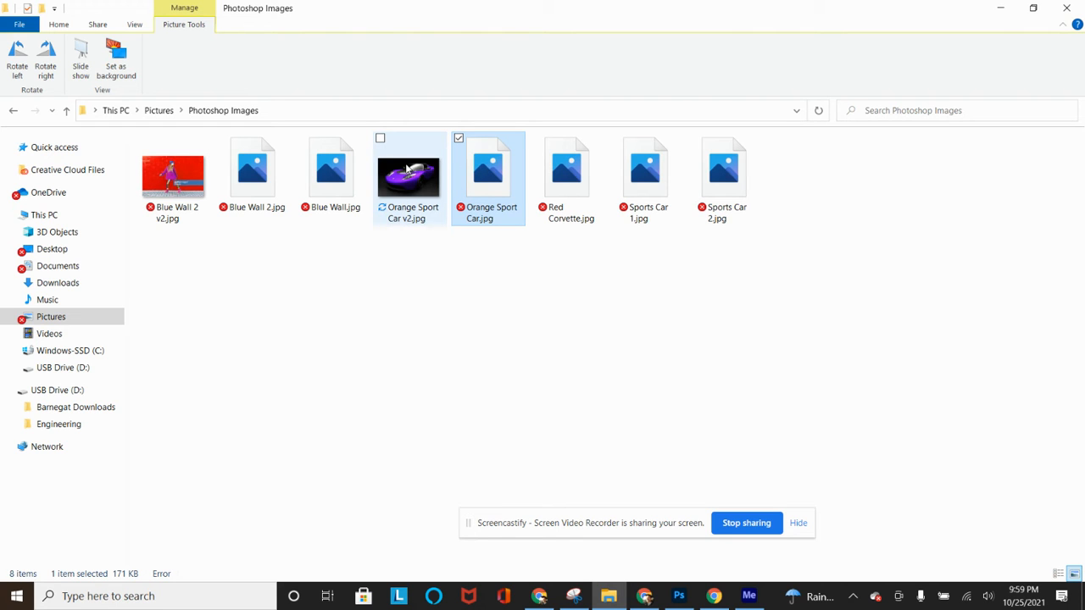
left_click(133, 23)
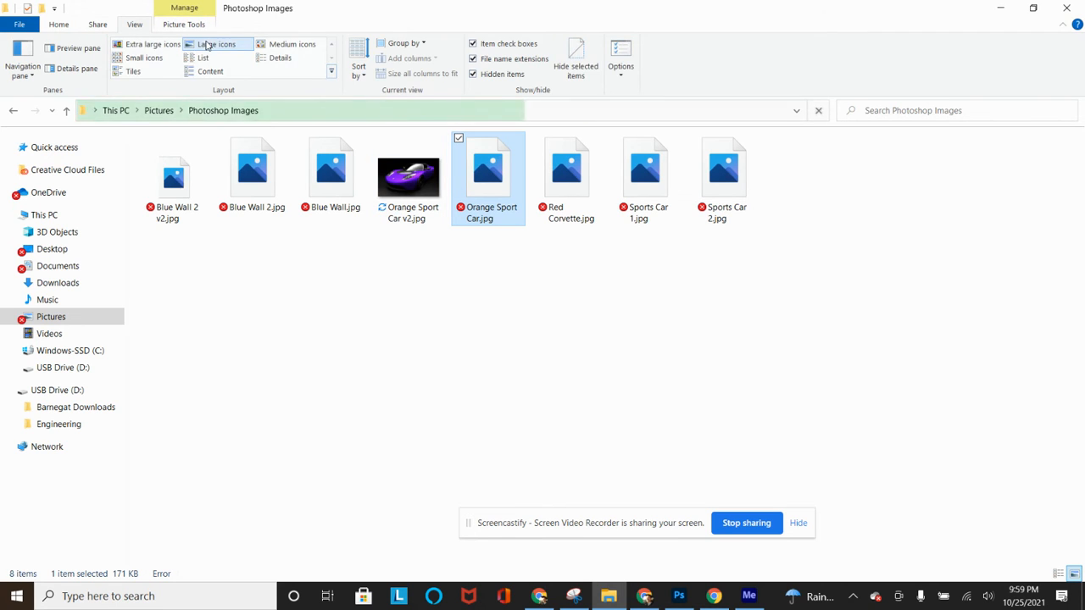
left_click(697, 327)
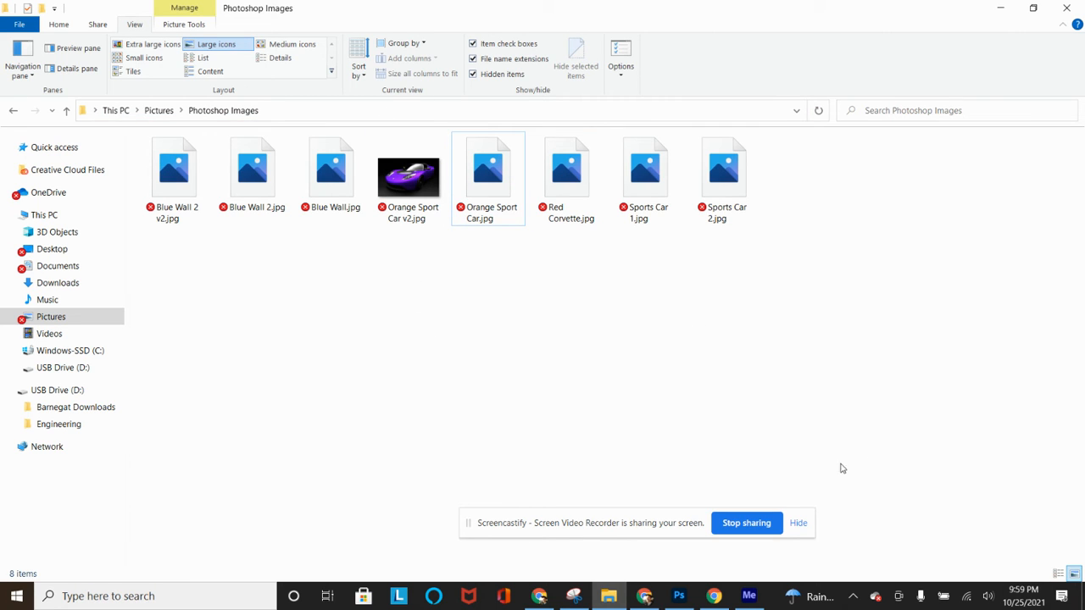
left_click_drag(662, 519, 671, 323)
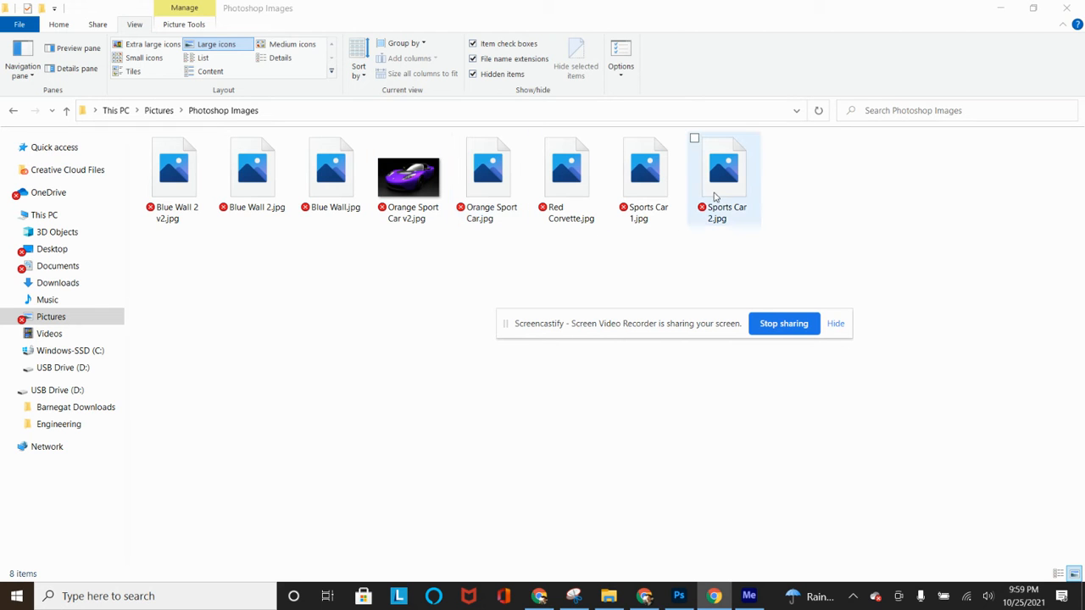
Switch back to Photoshop and close the saved car image.
left_click(678, 596)
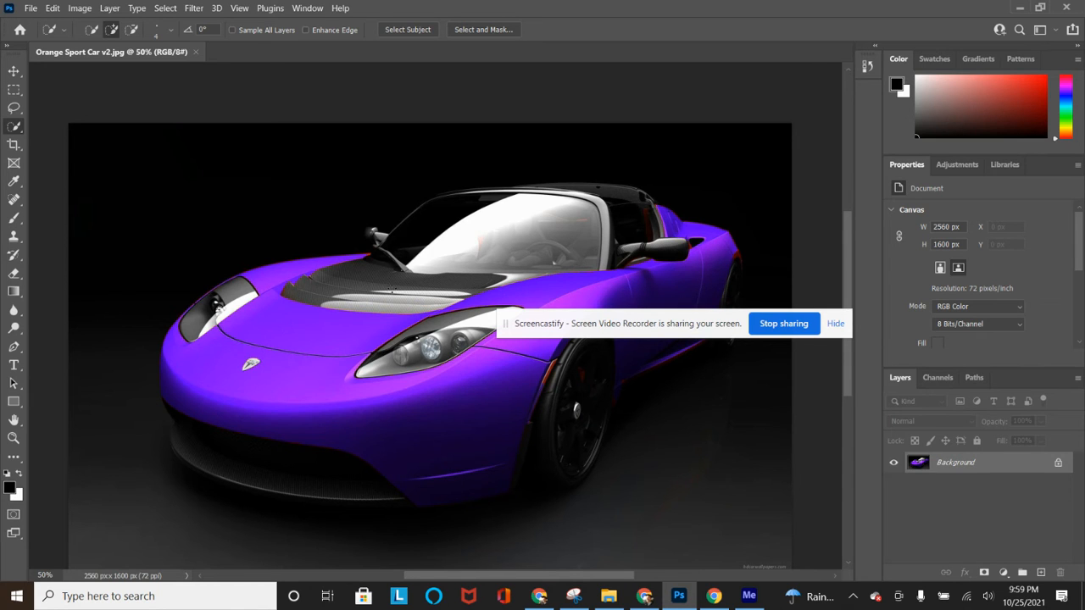
left_click(30, 7)
left_click(30, 124)
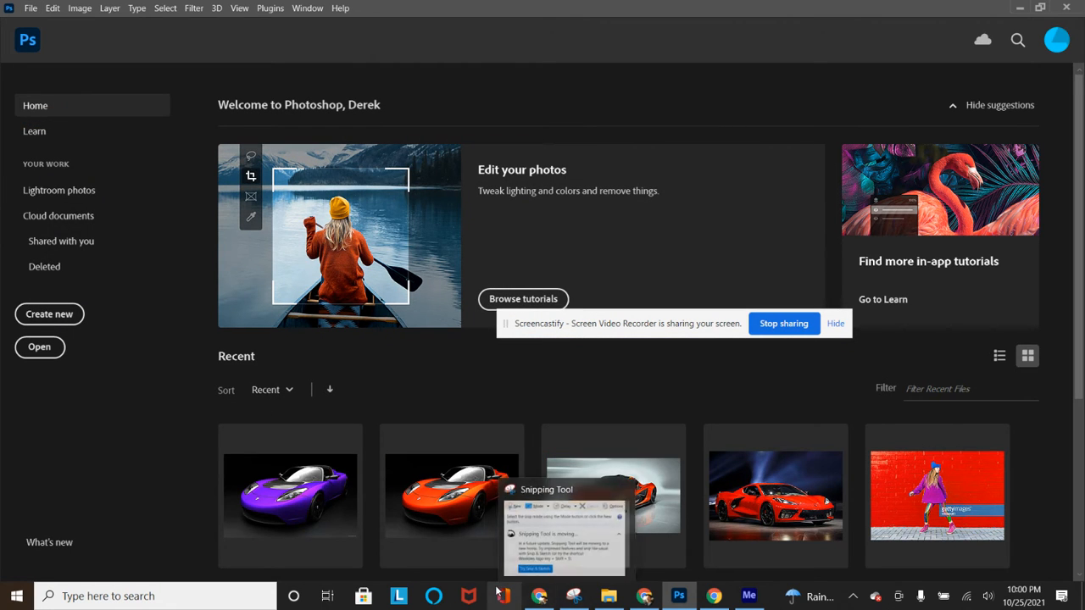
Open Sports Car 1.jpg from the Photoshop Images folder in Photoshop to check its size, and close it again.
left_click(615, 598)
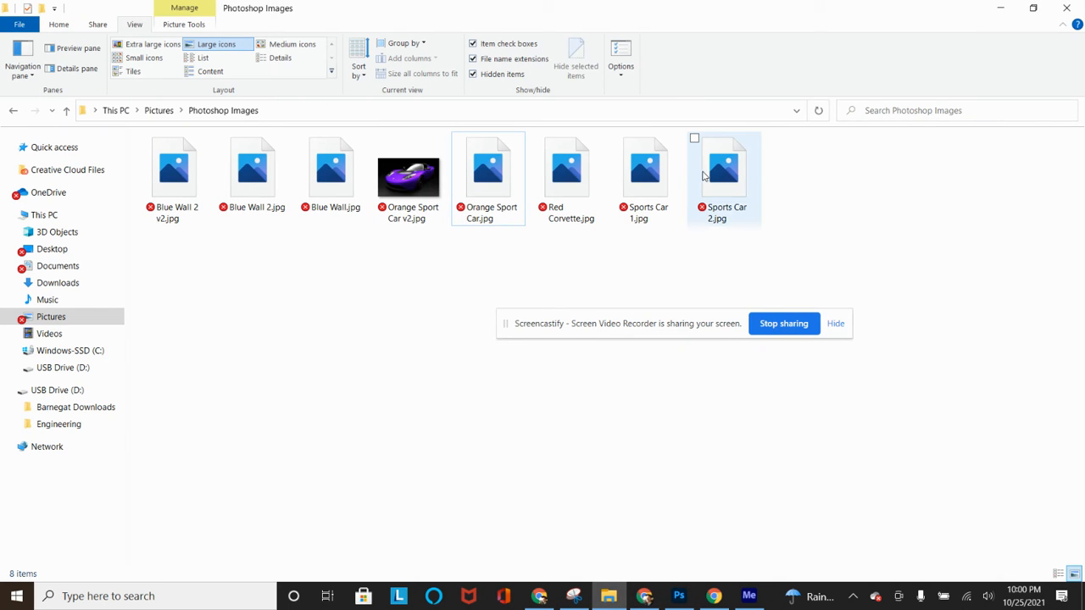
left_click_drag(646, 174, 610, 365)
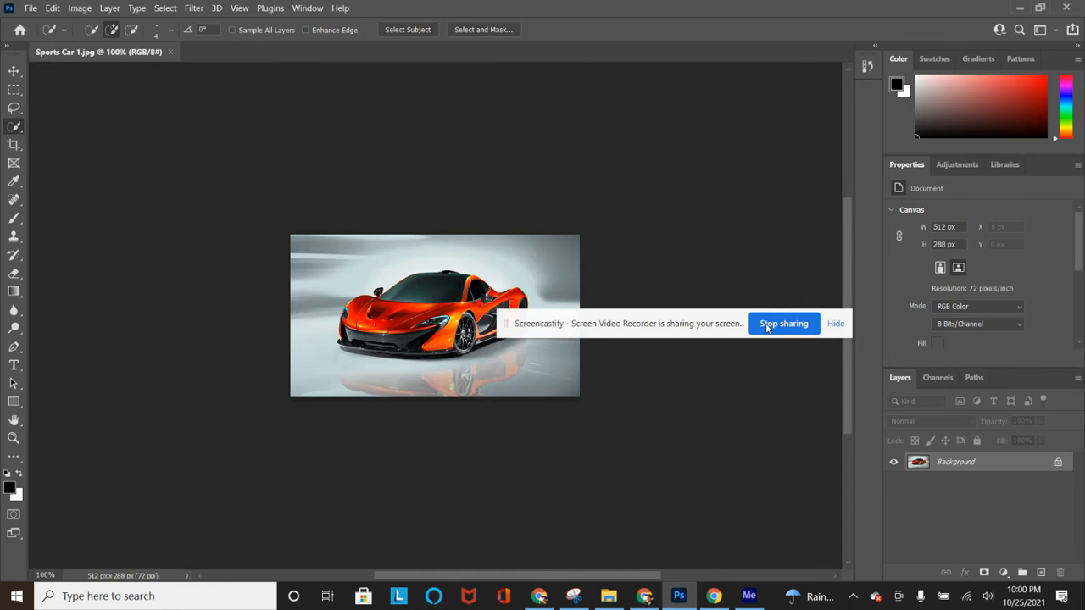
left_click(29, 8)
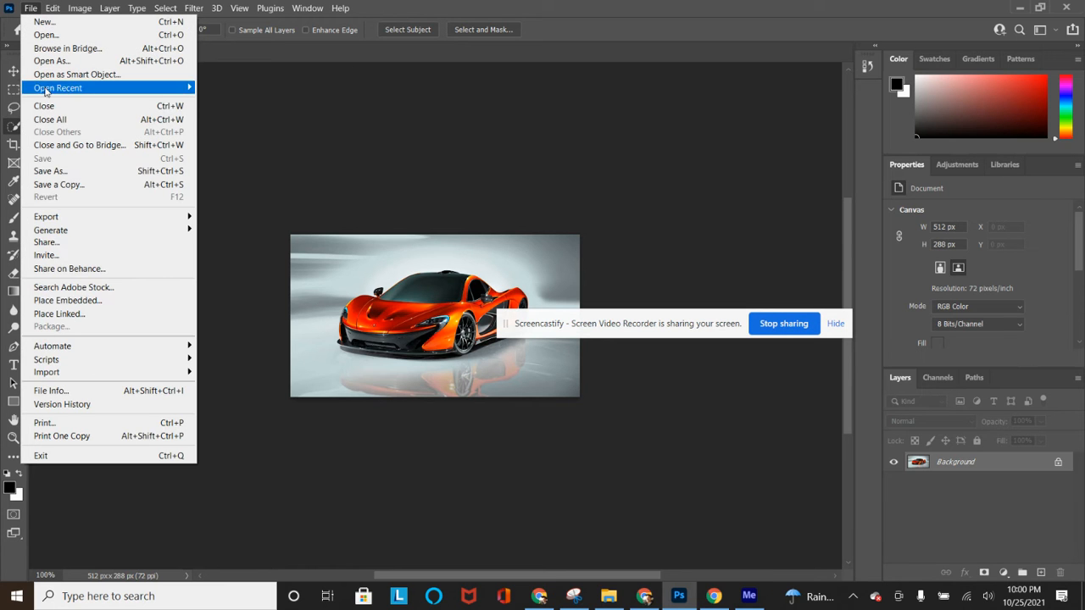
left_click(49, 120)
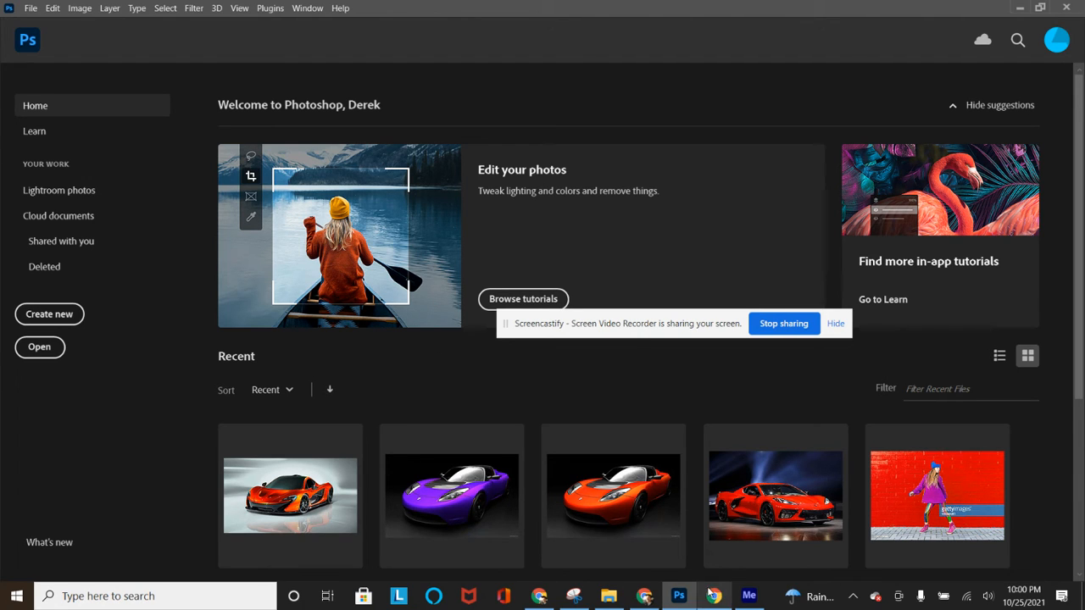
Switch to Chrome and limit the Google image results for Sports Car to large images.
left_click(609, 596)
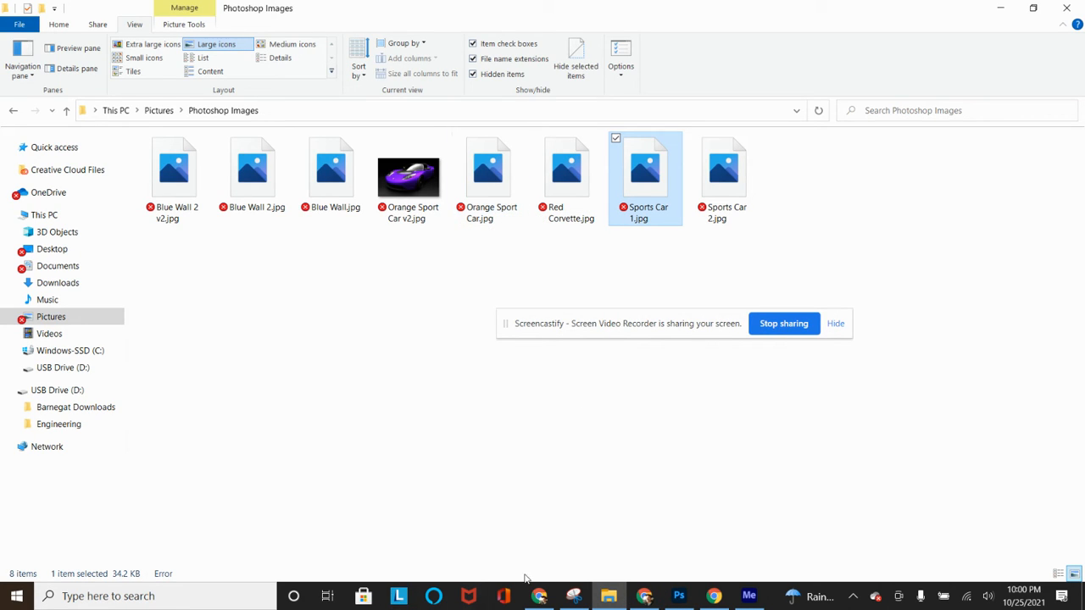
left_click(539, 596)
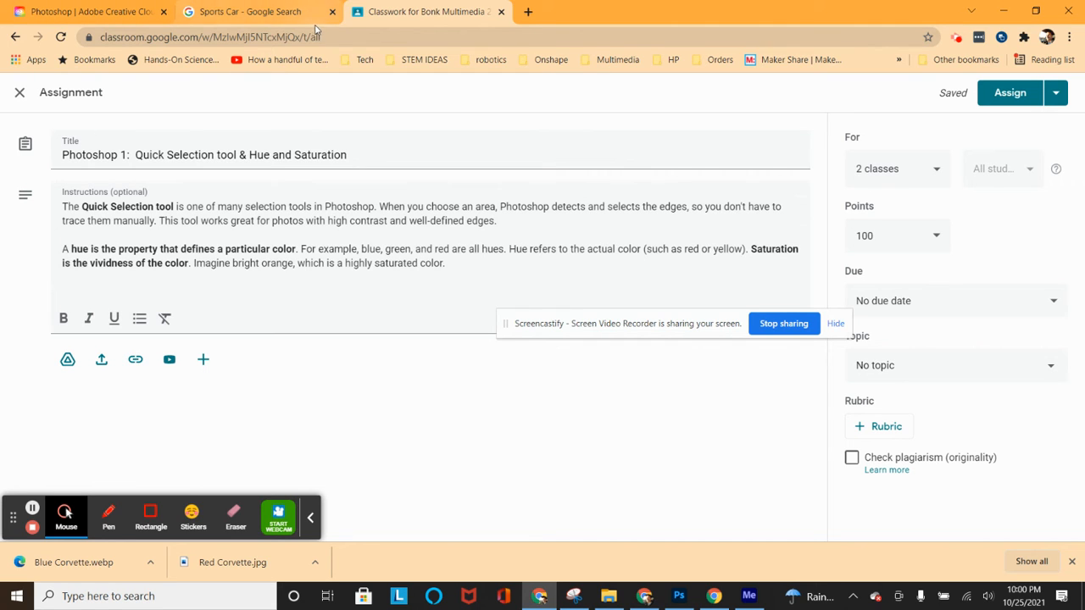
left_click(254, 12)
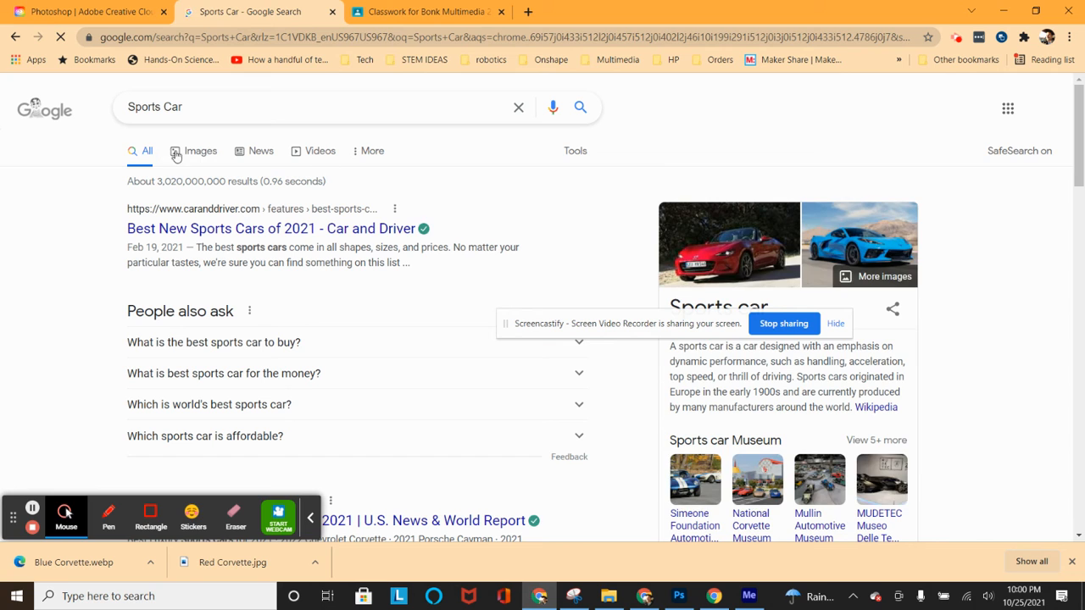
left_click(196, 151)
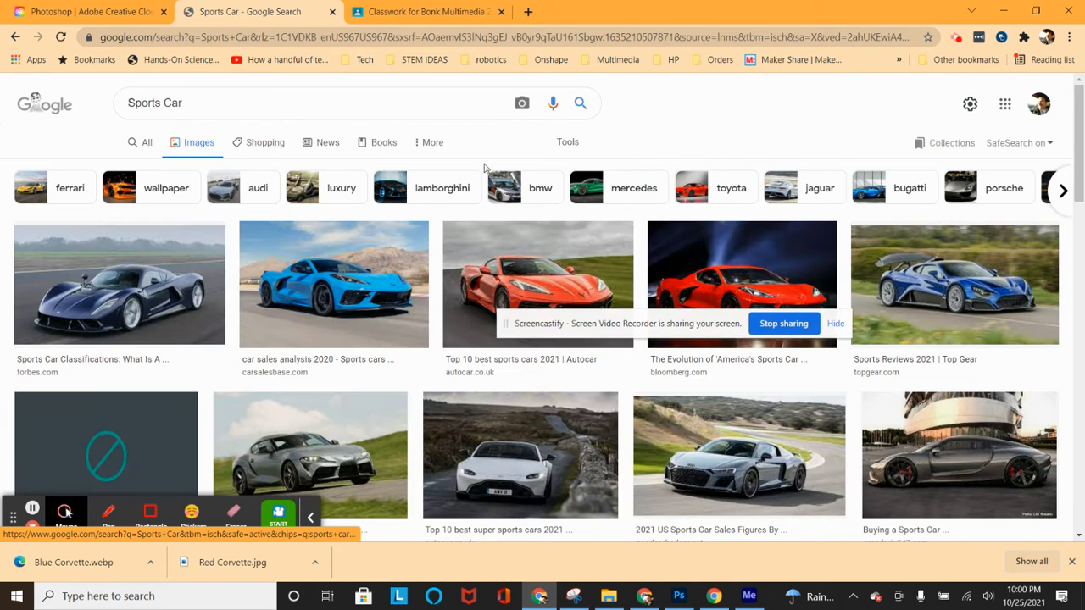
left_click(568, 144)
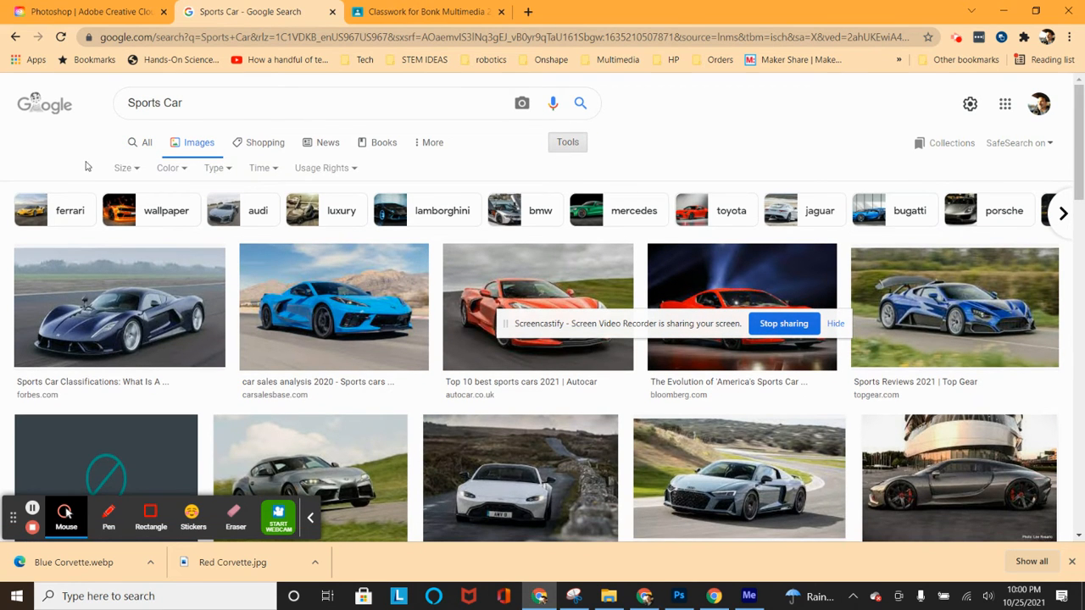
left_click(123, 168)
left_click(127, 214)
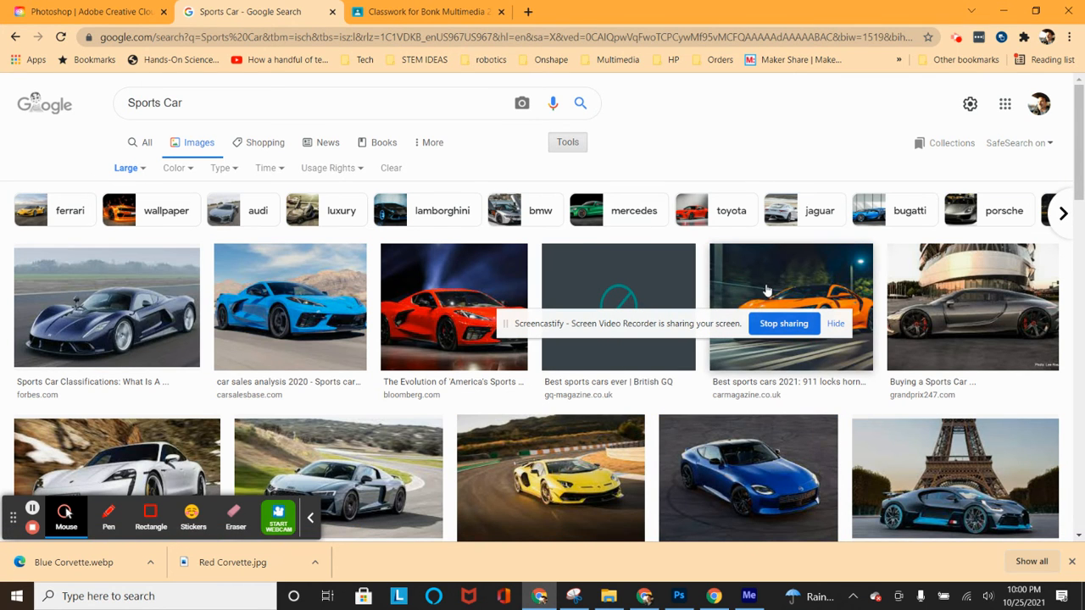
Open the CAR Magazine best sports cars 2021 article from the orange car result and find the blue Audi R8 photo.
left_click(767, 290)
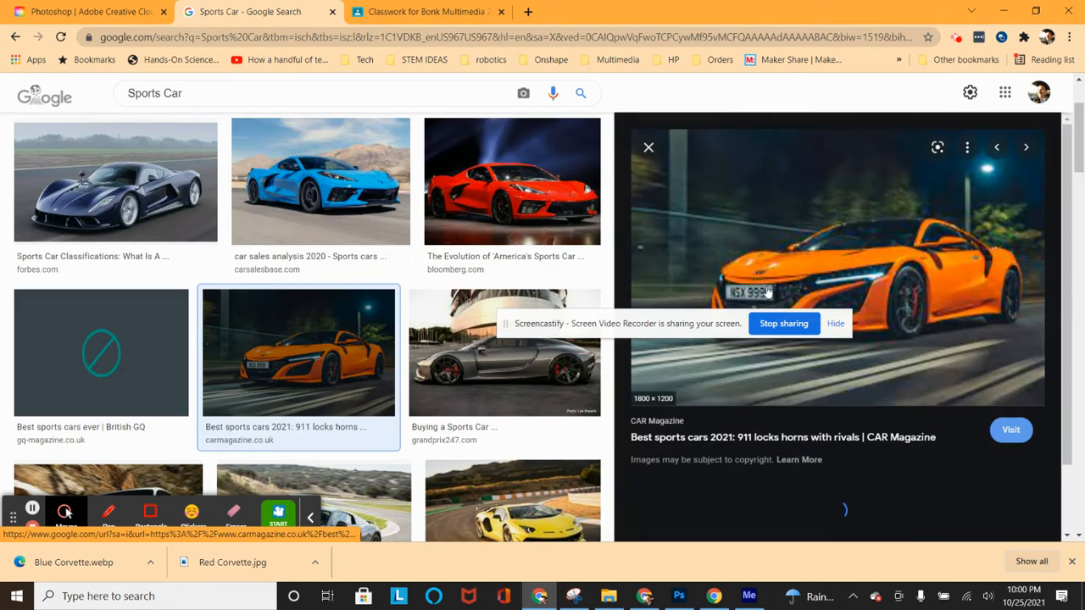
left_click(767, 241)
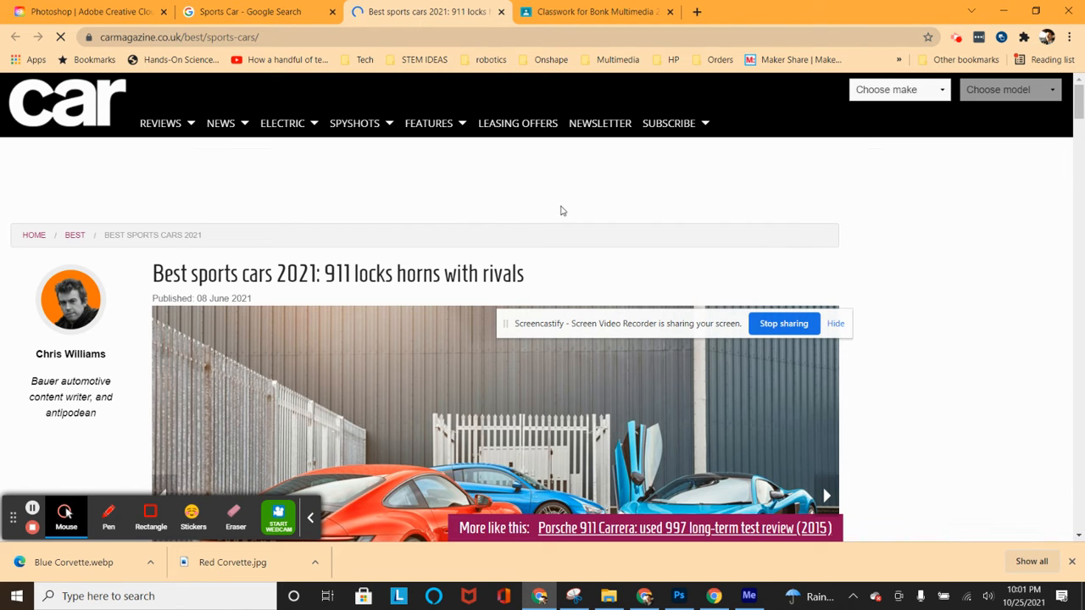
scroll(561, 211, "down", 4)
scroll(560, 211, "up", 2)
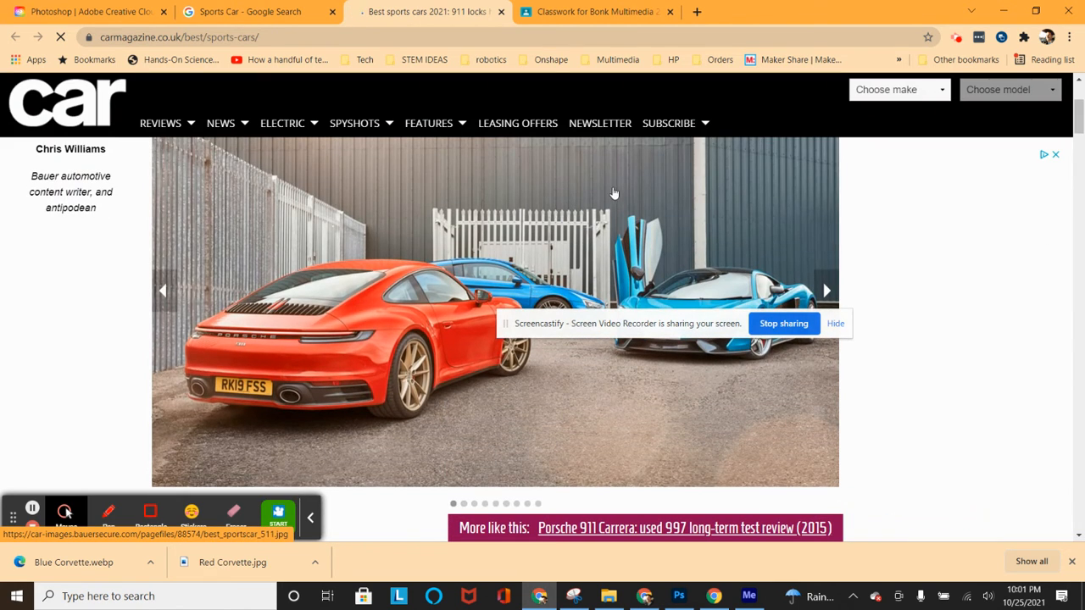
scroll(614, 193, "down", 8)
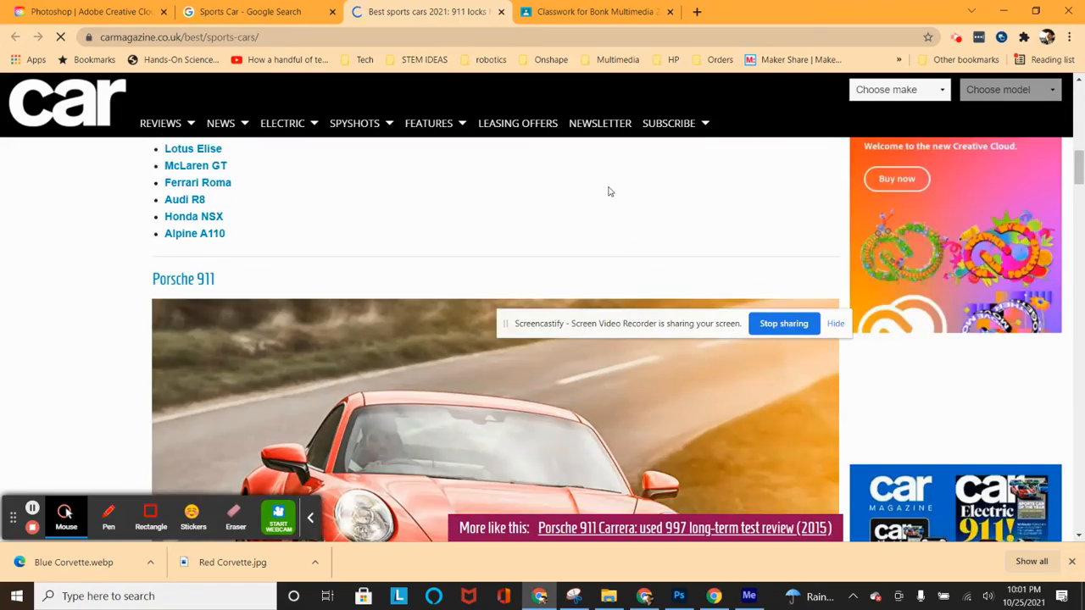
scroll(607, 191, "down", 10)
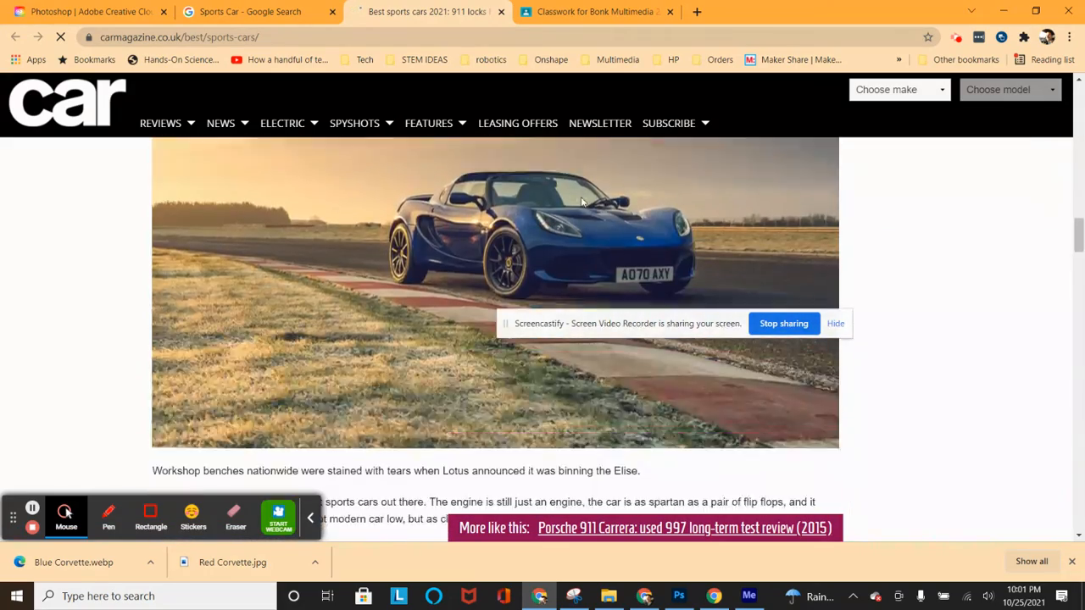
scroll(582, 201, "down", 10)
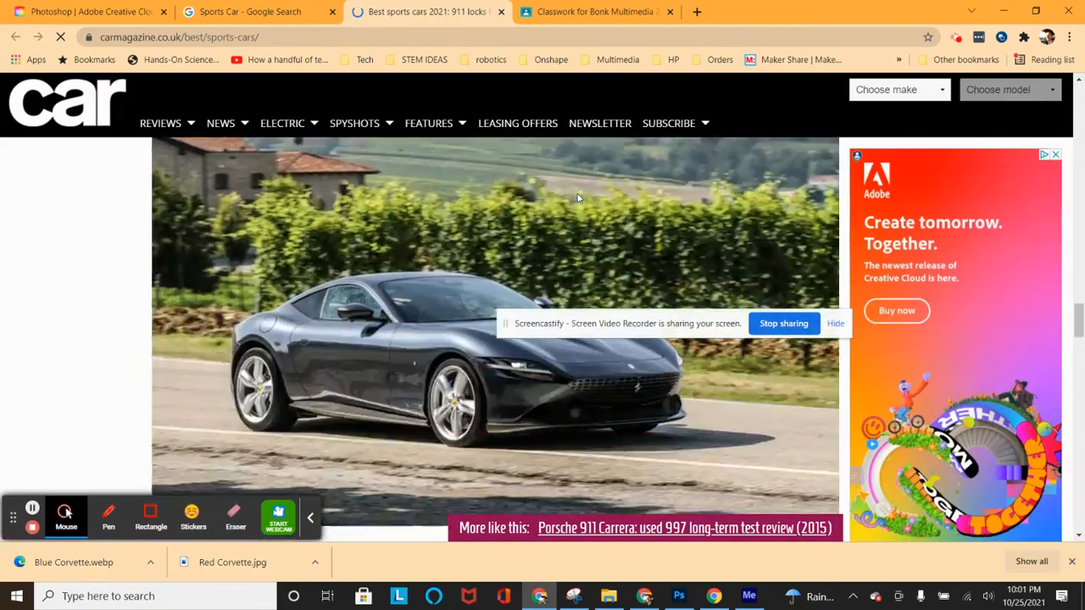
scroll(577, 197, "down", 8)
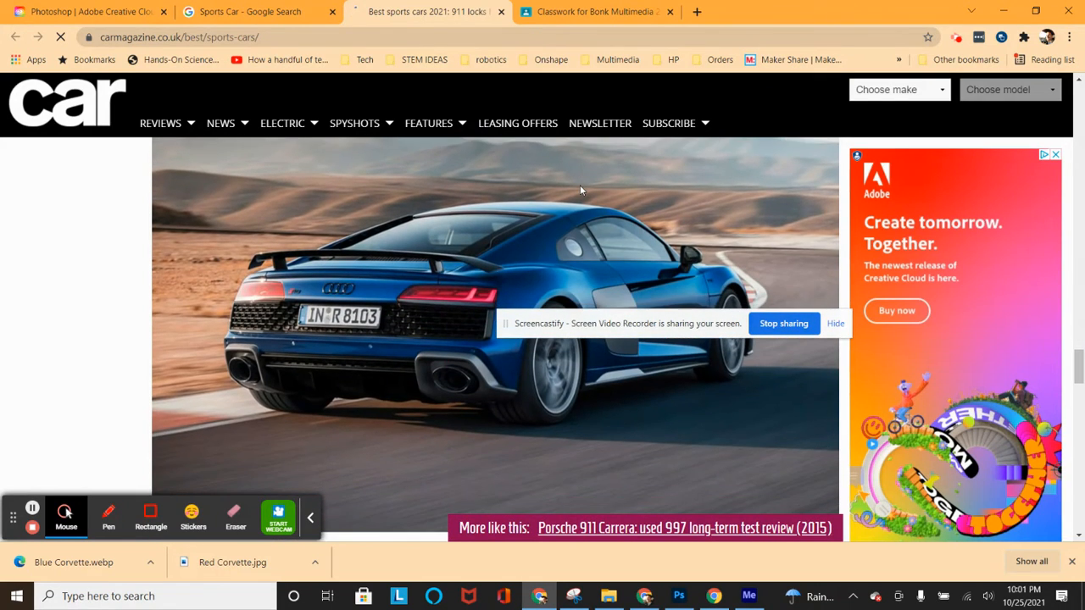
scroll(579, 190, "down", 1)
scroll(547, 220, "up", 1)
Save the blue Audi R8 photo as best_sportscar_513.jpg in the Photoshop Images folder under Pictures.
right_click(343, 277)
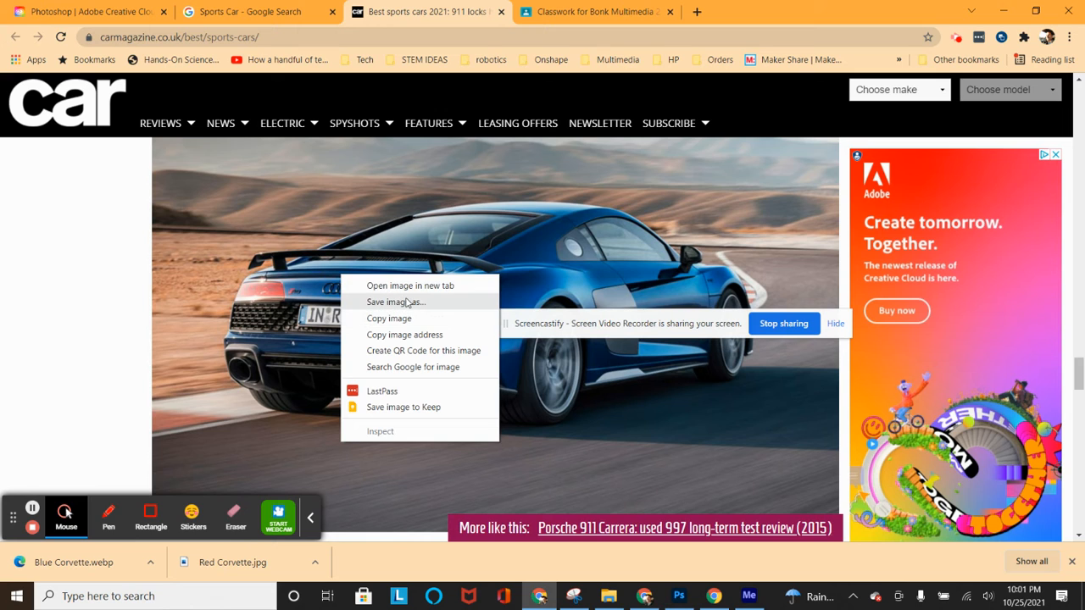
left_click(438, 305)
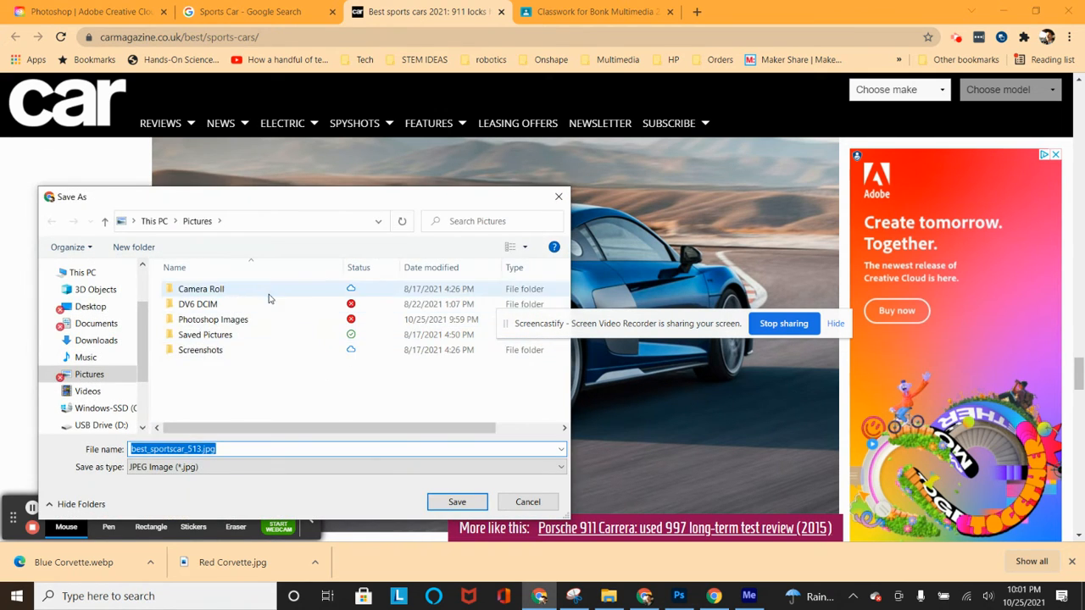
left_click(268, 320)
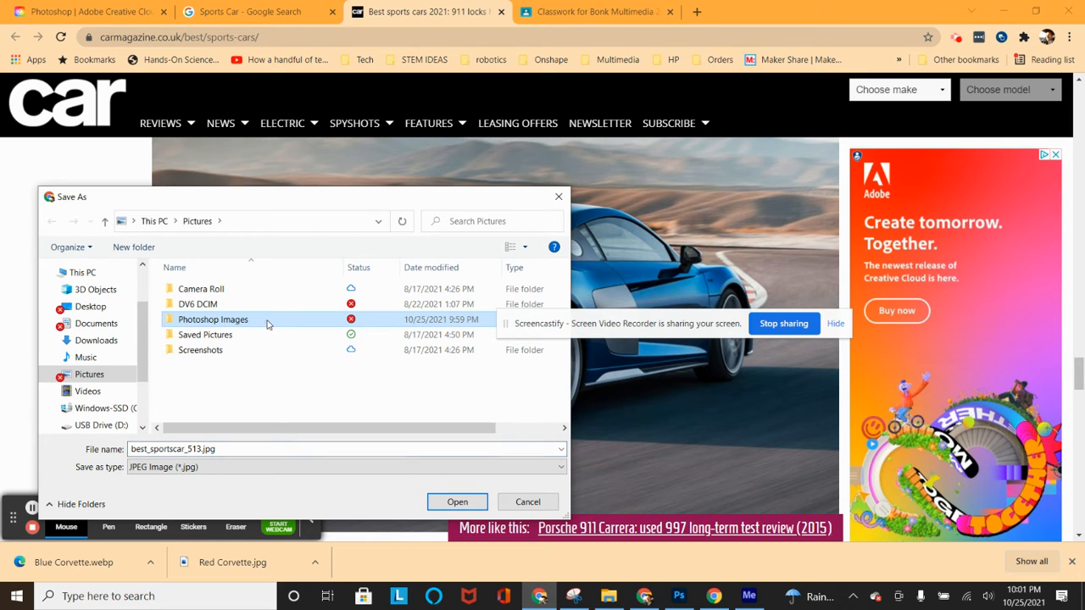
double_click(270, 321)
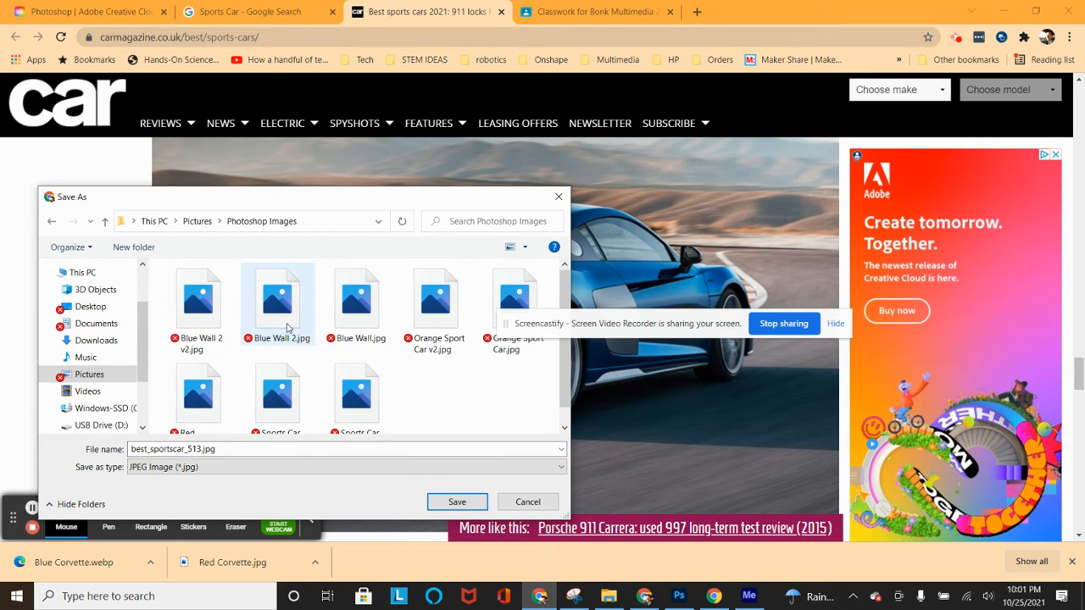
left_click(457, 501)
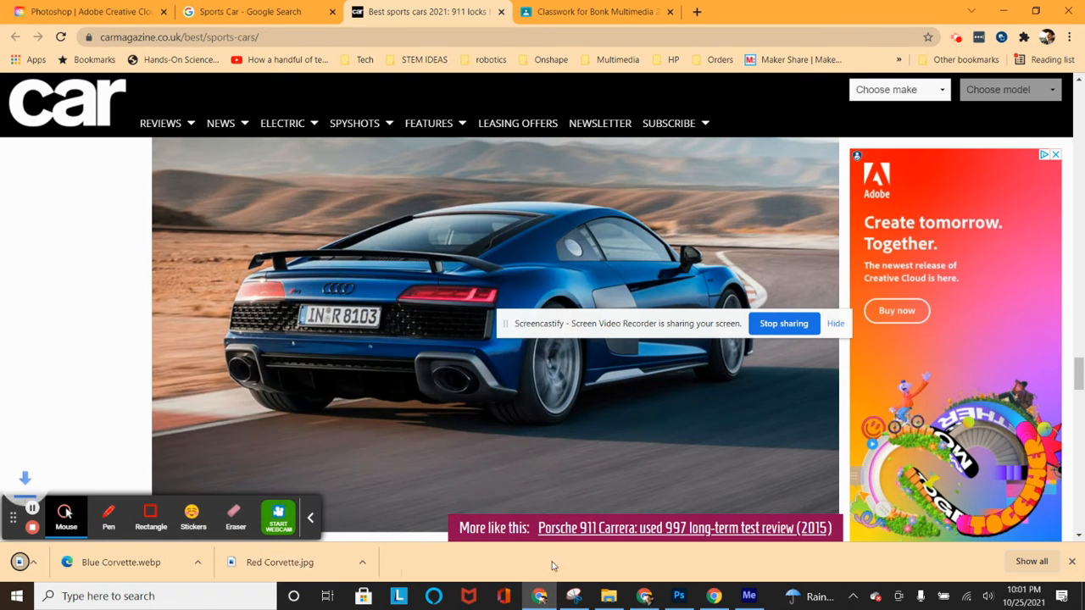
Switch to File Explorer and open best_sportscar_513.jpg from the Photoshop Images folder in Photoshop.
left_click(609, 596)
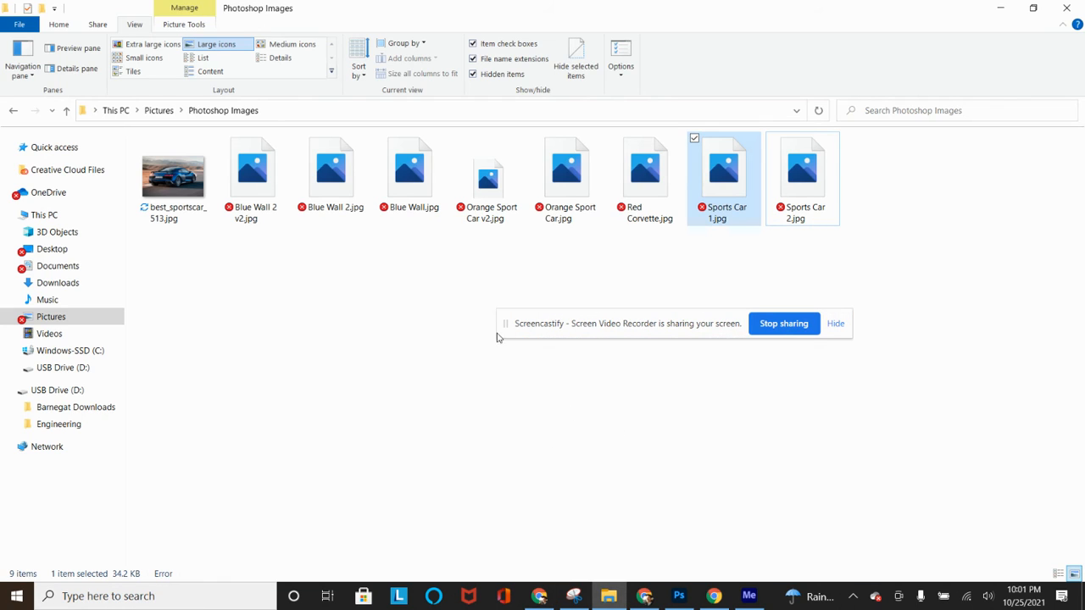
left_click_drag(166, 182, 600, 376)
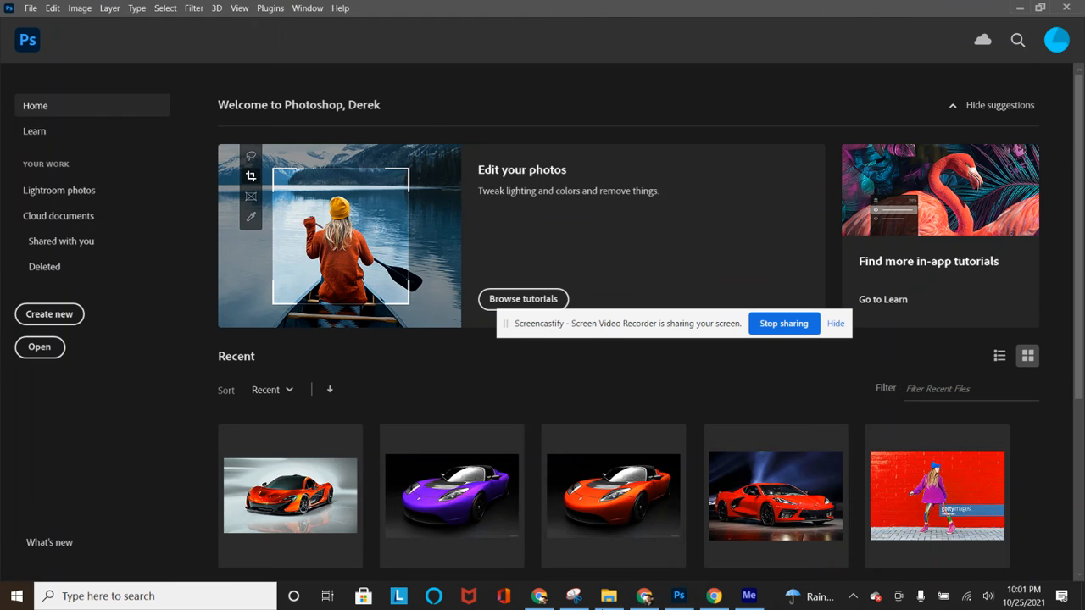
left_click(609, 596)
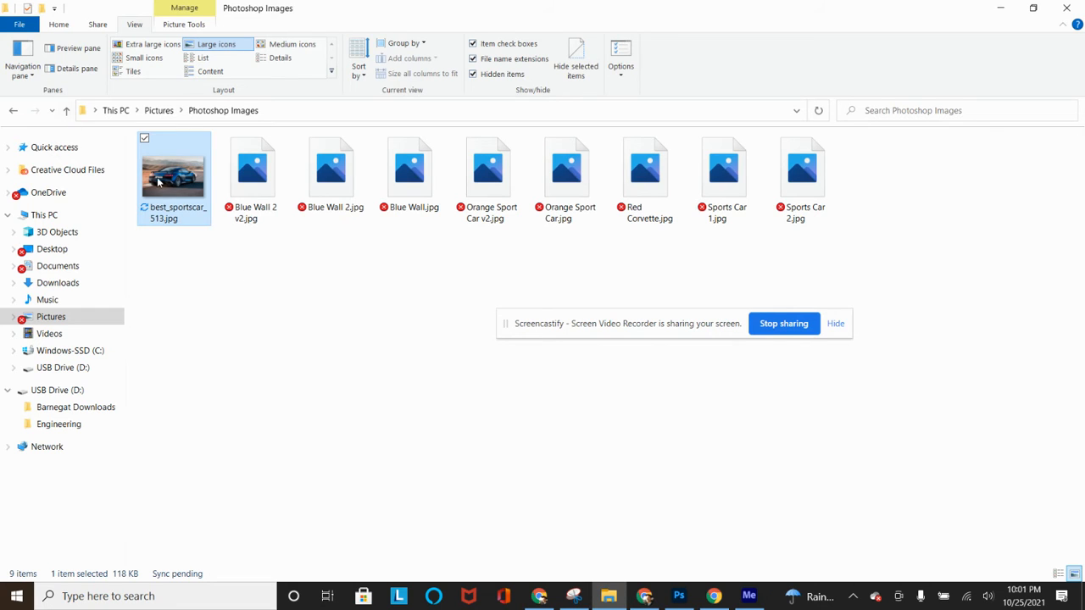
left_click_drag(176, 176, 582, 269)
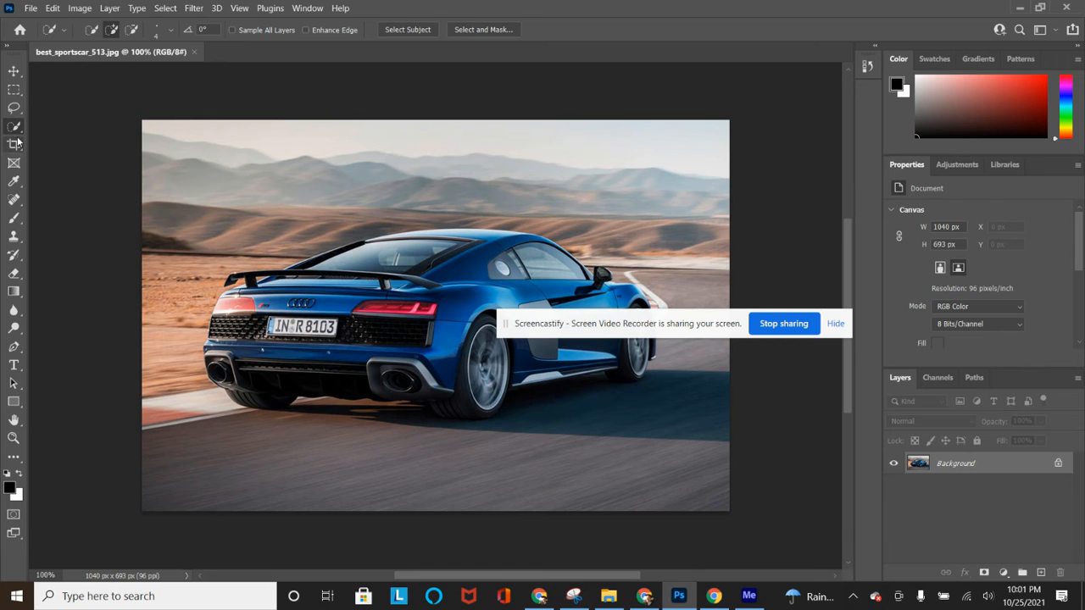
Set the Quick Selection brush to 35 px and select the car's blue rear panel, rear fender, side and bumper.
left_click(161, 31)
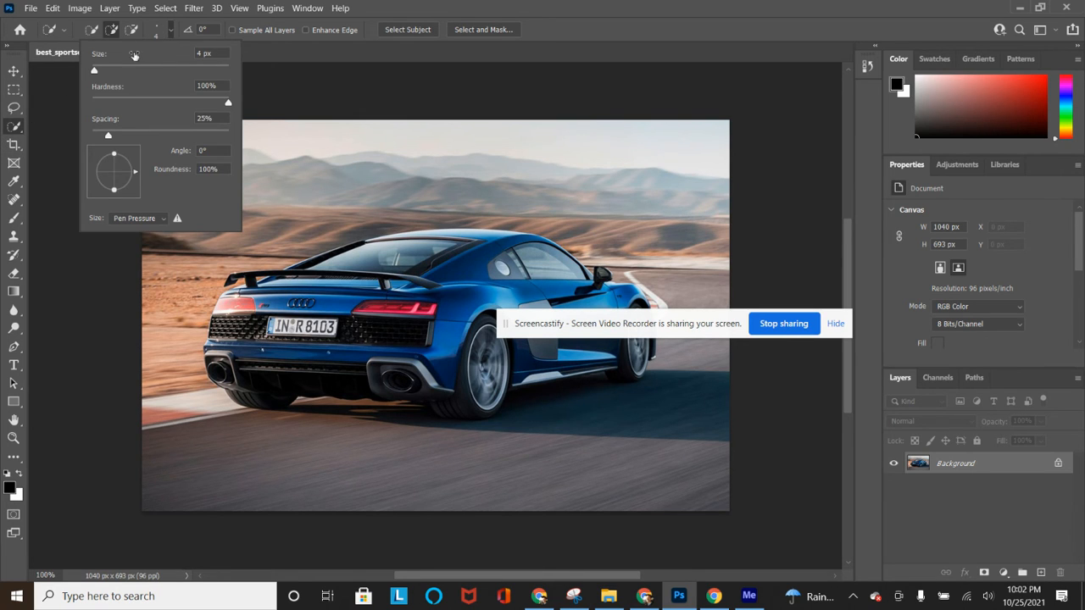
left_click_drag(105, 71, 115, 70)
mouse_move(292, 295)
left_mouse_down()
mouse_move(288, 287)
mouse_move(332, 293)
mouse_move(297, 295)
left_mouse_up()
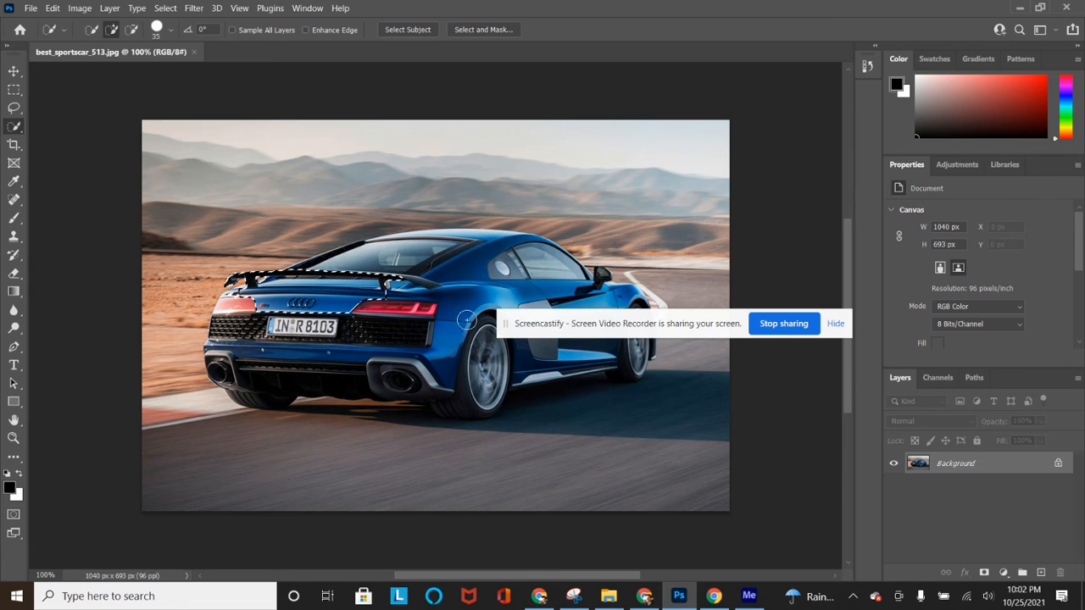
mouse_move(467, 315)
left_mouse_down()
mouse_move(462, 270)
mouse_move(447, 352)
mouse_move(470, 373)
left_mouse_up()
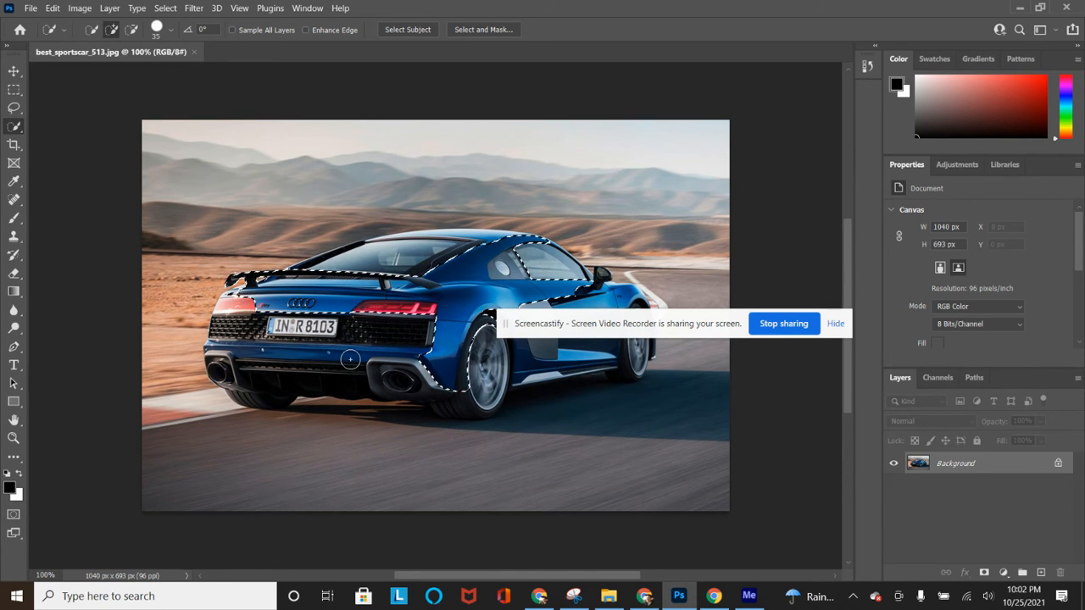
mouse_move(349, 354)
left_mouse_down()
mouse_move(229, 346)
mouse_move(154, 370)
left_mouse_up()
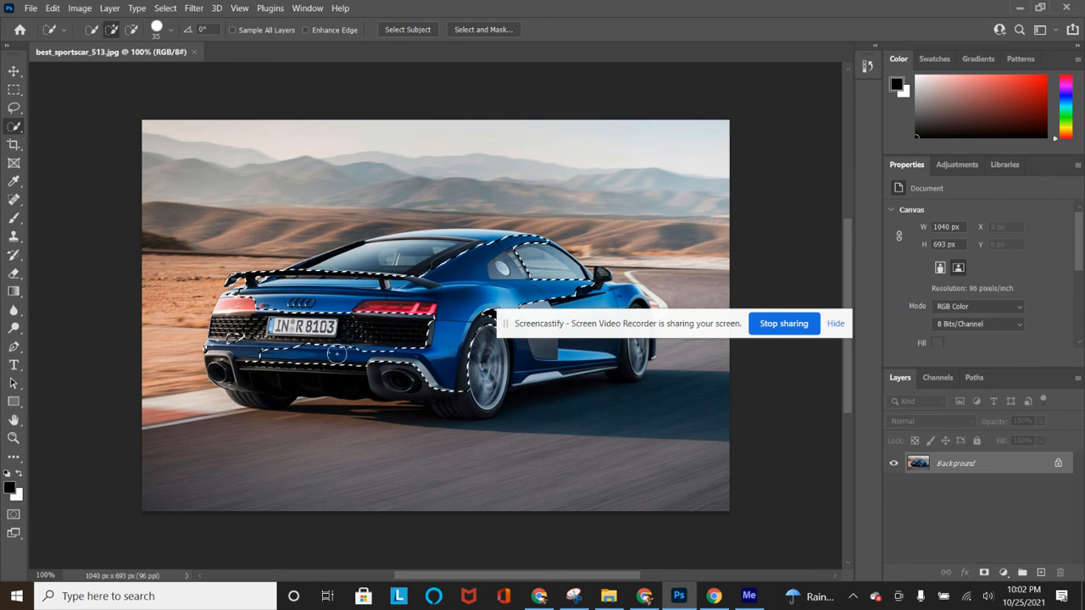
Reduce the Quick Selection brush to 18 px, add the car's roof to the selection and subtract the background spill above it.
left_click(172, 31)
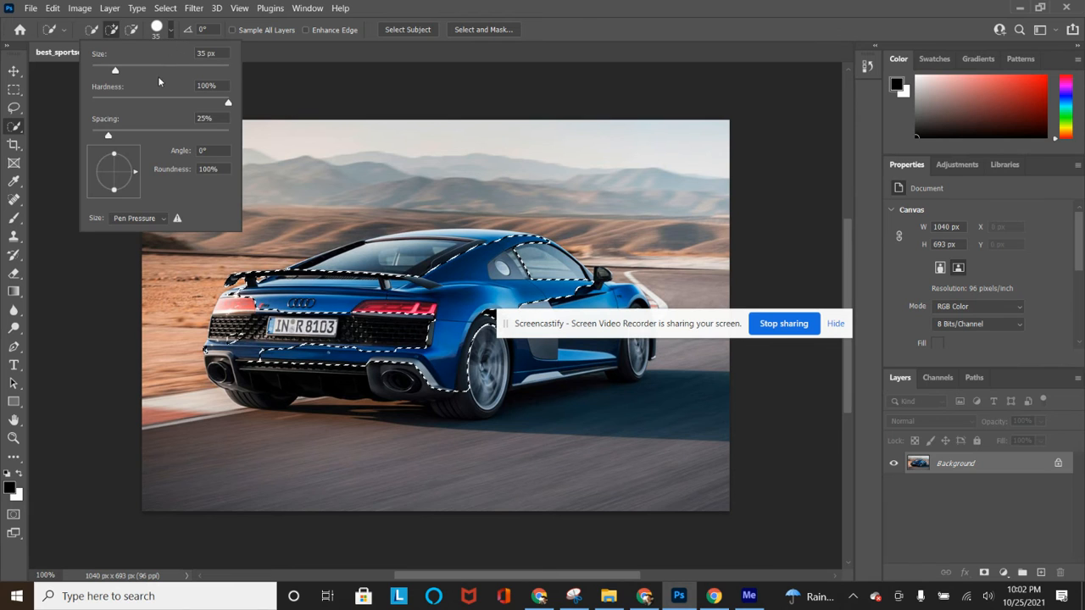
left_click(106, 69)
key("ctrl+plus")
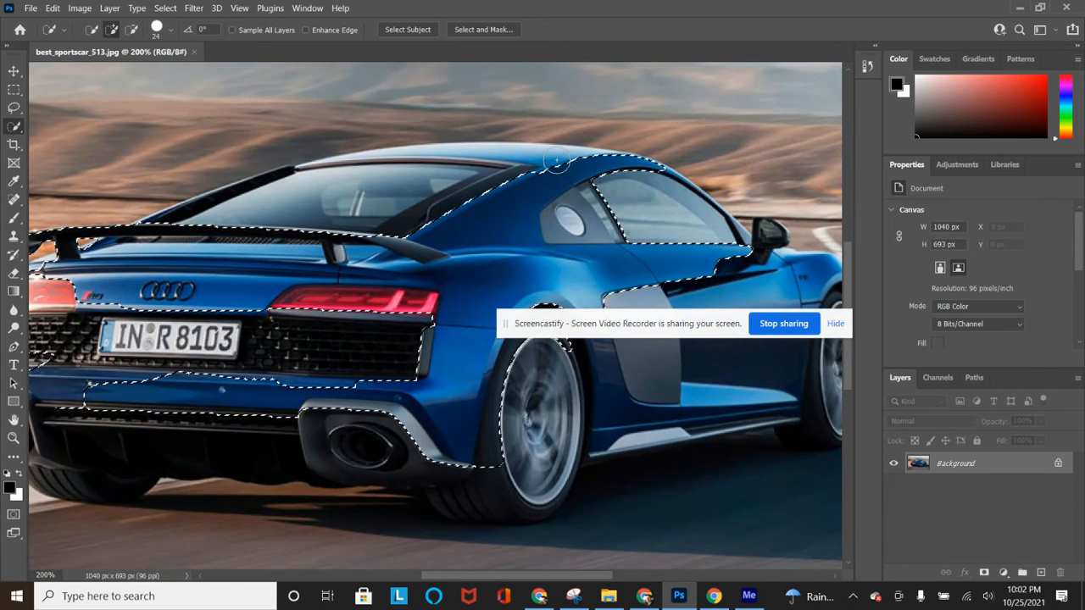
left_click(161, 29)
left_click_drag(108, 69, 103, 69)
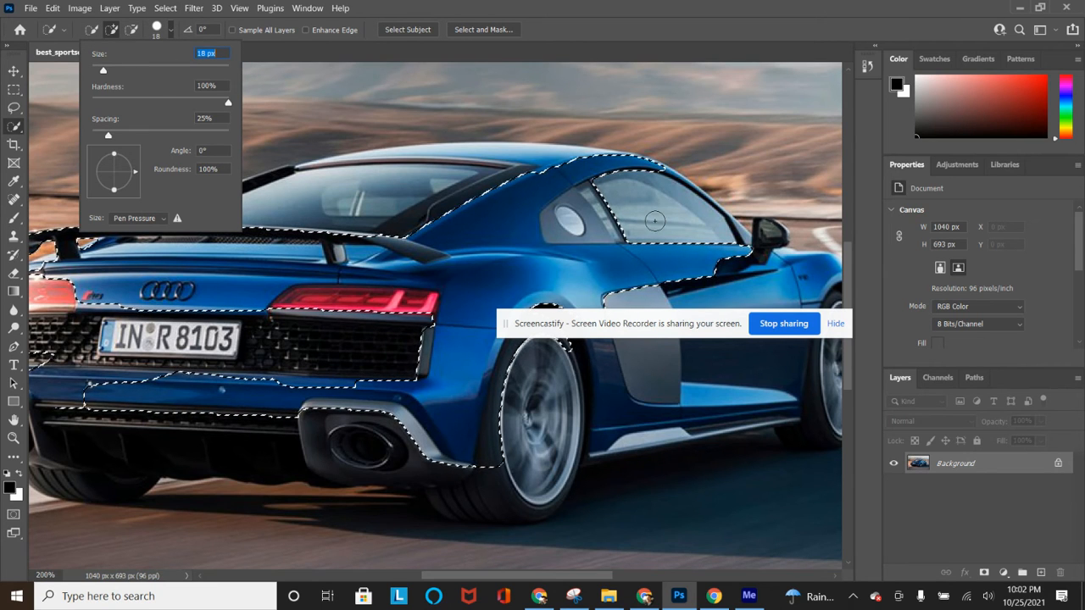
mouse_move(545, 156)
left_mouse_down()
mouse_move(520, 141)
mouse_move(496, 149)
mouse_move(426, 136)
mouse_move(301, 155)
mouse_move(318, 146)
mouse_move(286, 132)
mouse_move(371, 130)
mouse_move(522, 96)
mouse_move(524, 109)
mouse_move(284, 147)
mouse_move(556, 123)
mouse_move(518, 133)
left_mouse_up()
key("alt")
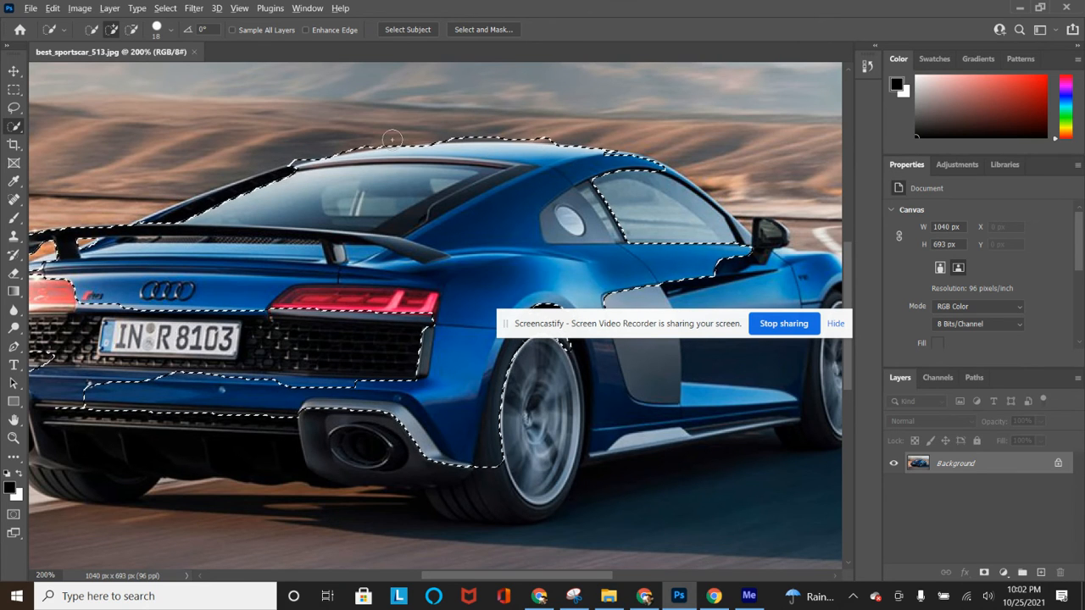
key("alt")
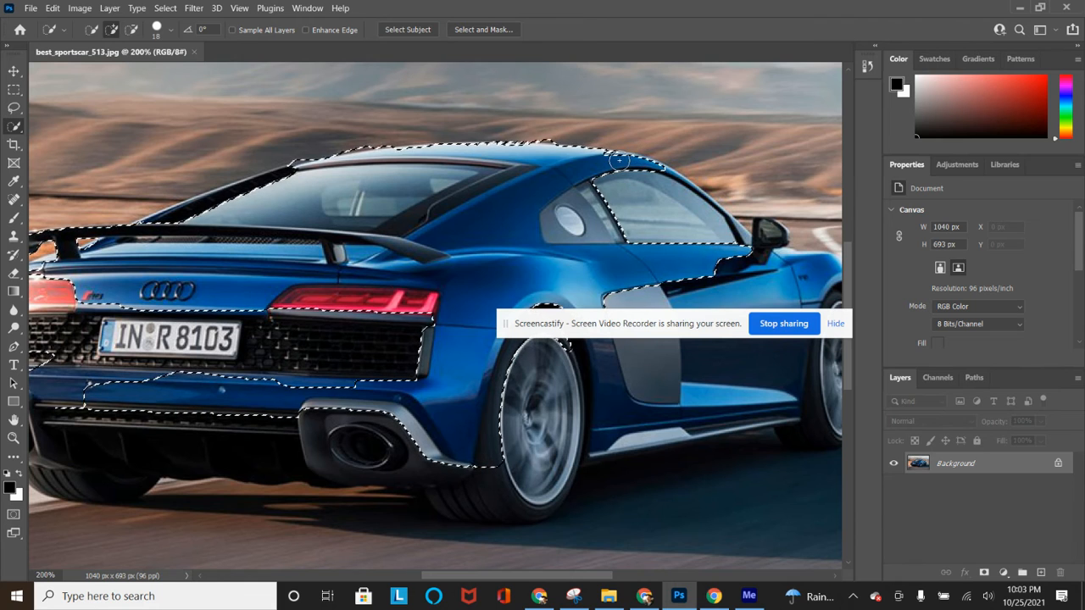
Add the upper door, mirror and front fender to the selection and subtract the road spill beside the mirror.
left_click_drag(708, 288, 716, 290)
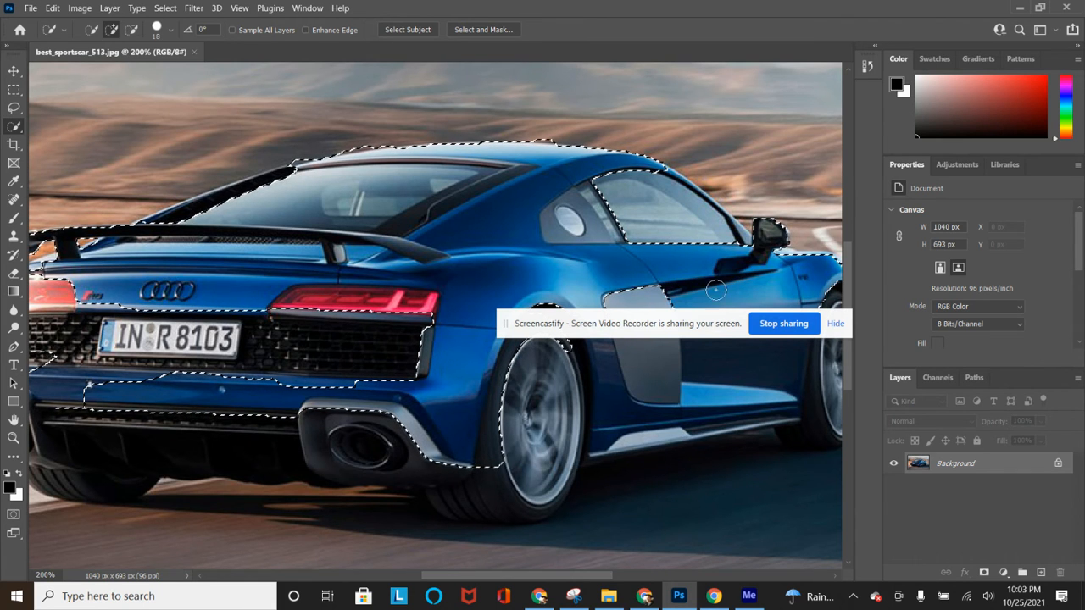
left_click(808, 252)
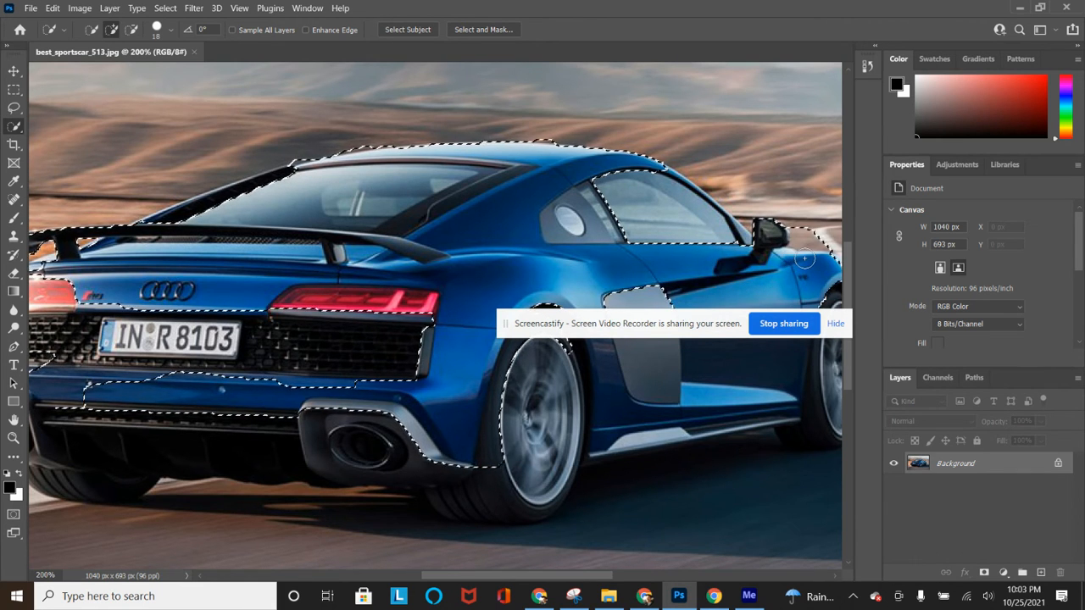
key("alt")
left_click(812, 235, "alt")
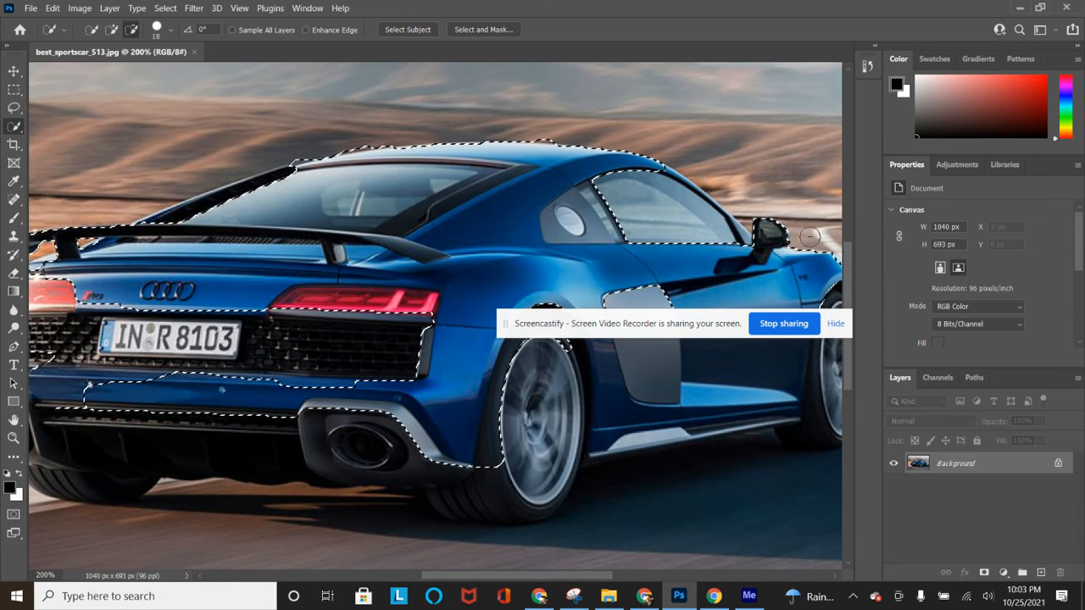
Add the lower door, side panel and rest of the front fender to the selection, trimming the road spill around the fender.
left_click(589, 563)
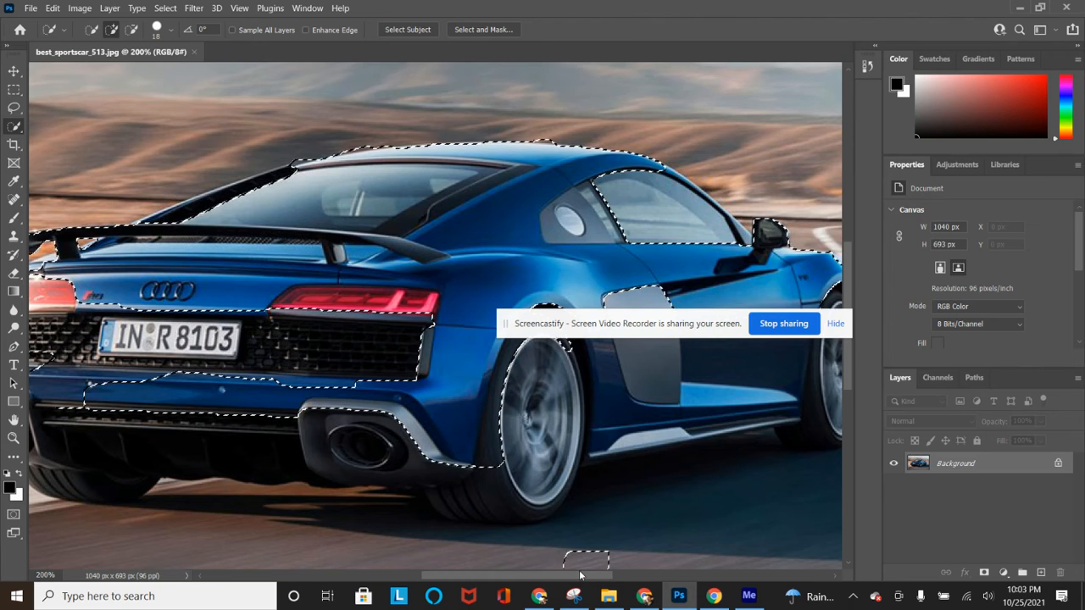
left_click_drag(589, 576, 638, 576)
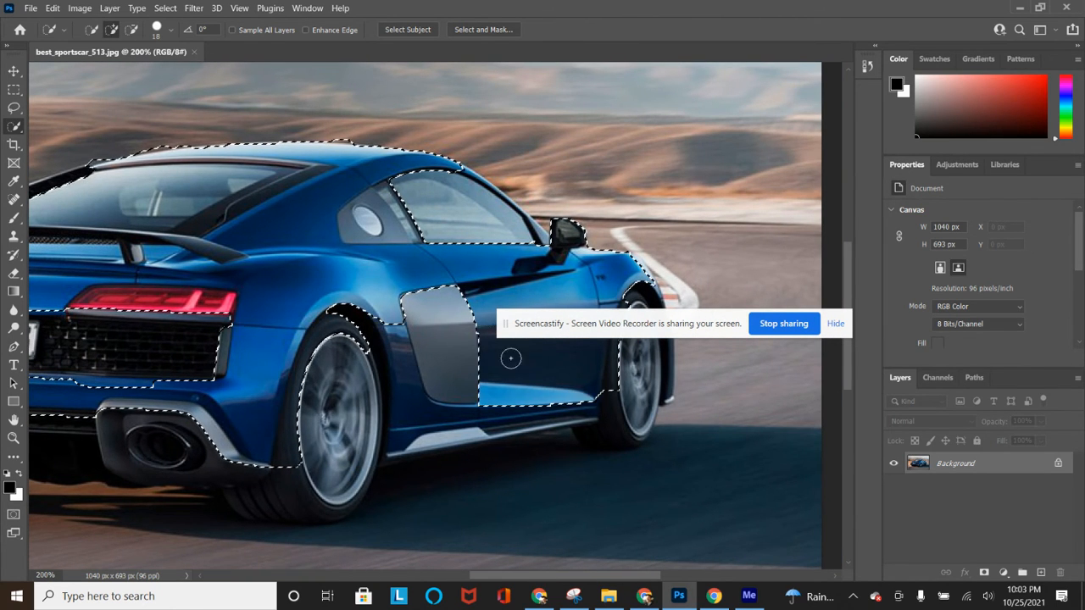
mouse_move(511, 356)
left_mouse_down()
mouse_move(425, 341)
mouse_move(395, 350)
mouse_move(417, 412)
mouse_move(505, 406)
left_mouse_up()
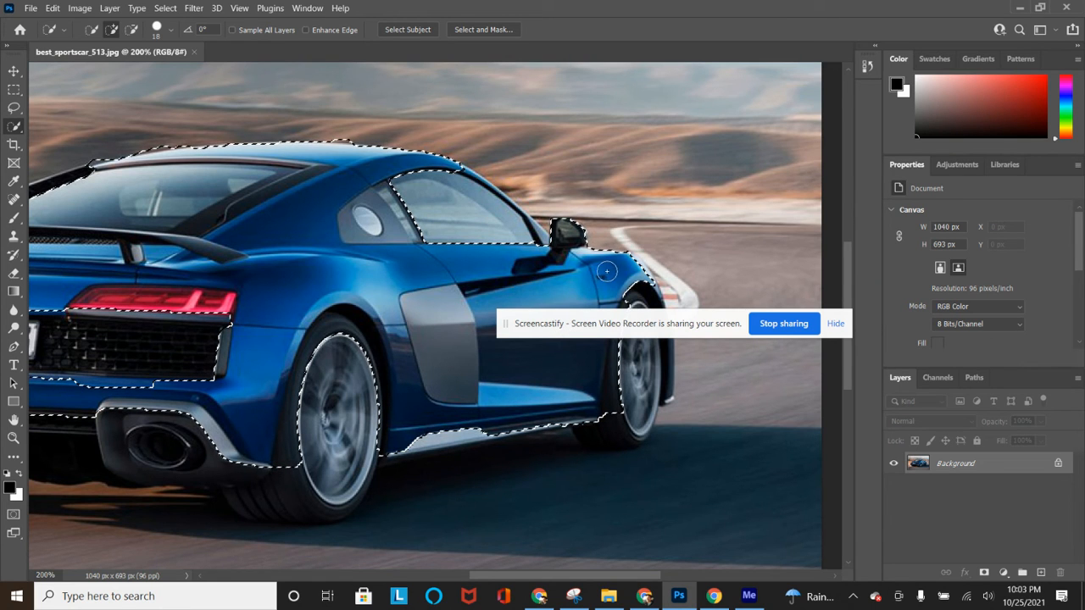
left_click_drag(606, 271, 653, 287)
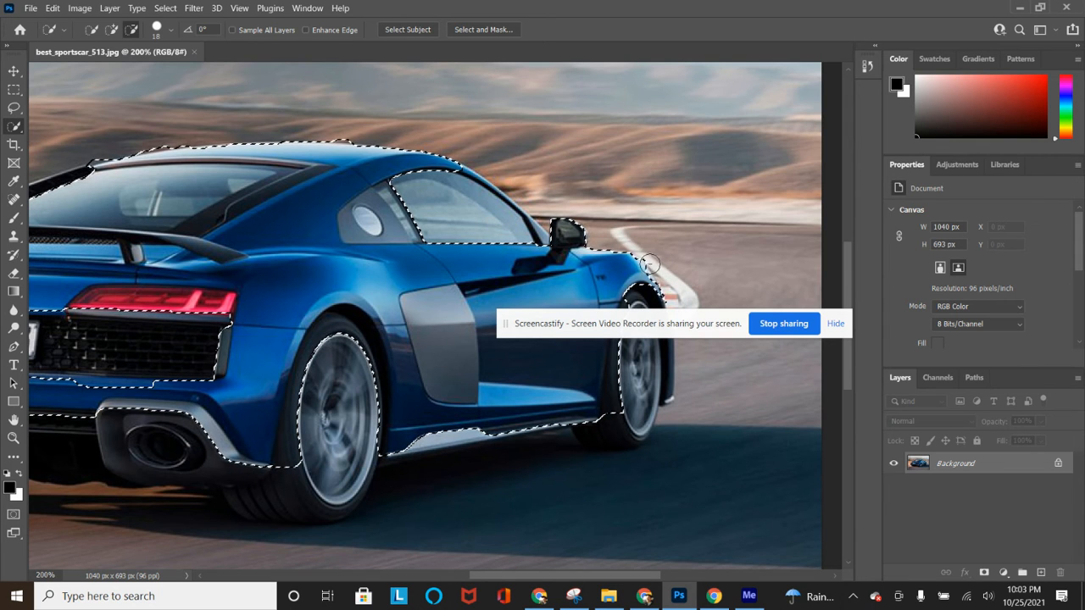
left_click(623, 262)
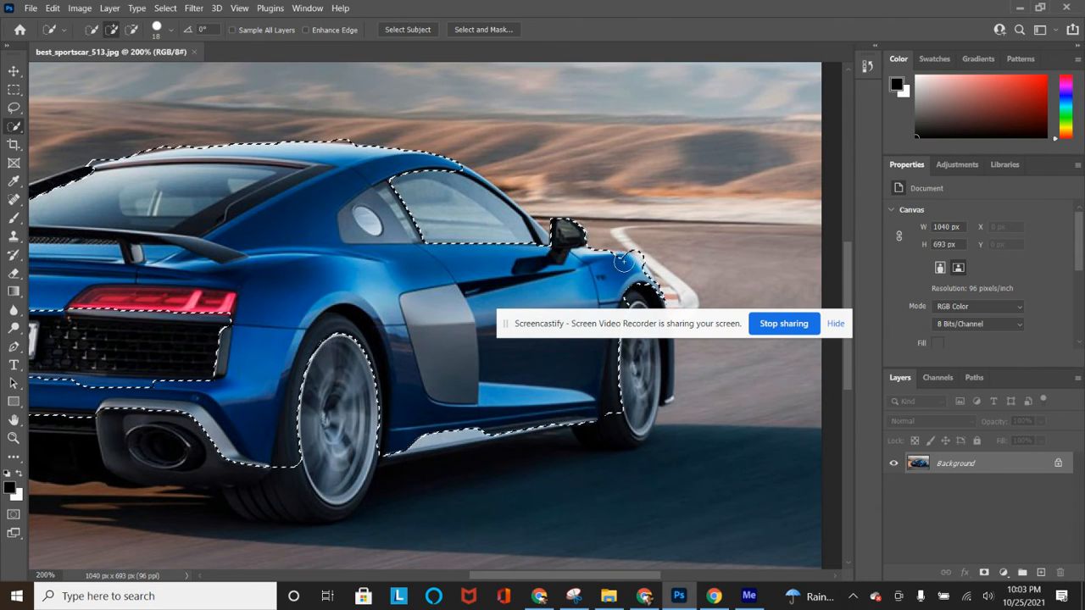
key("alt")
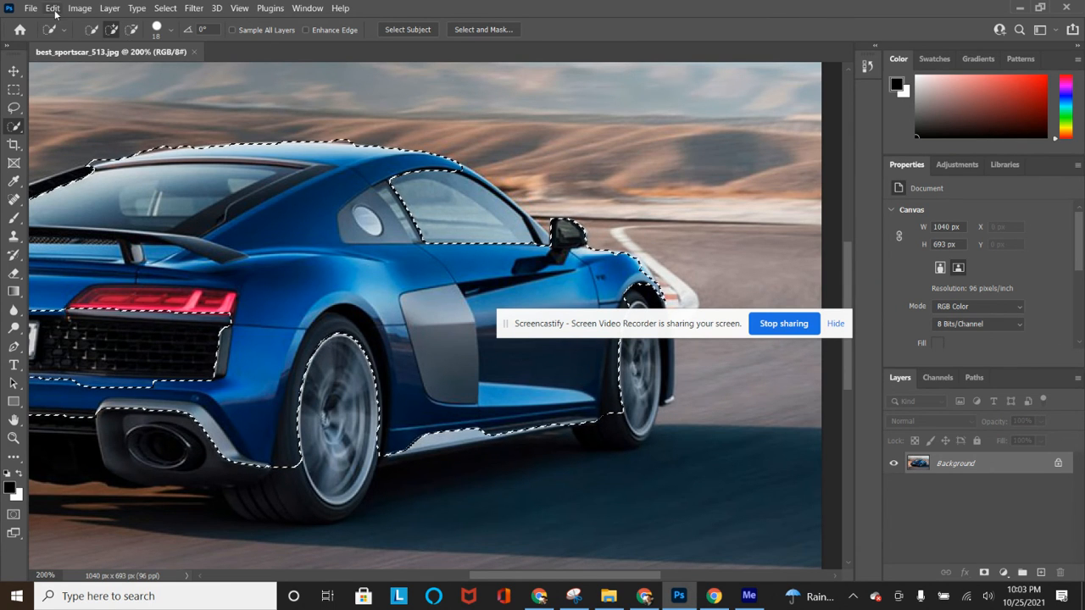
Recolor the selected bodywork green by applying a Hue/Saturation adjustment with the hue at -120.
left_click(79, 8)
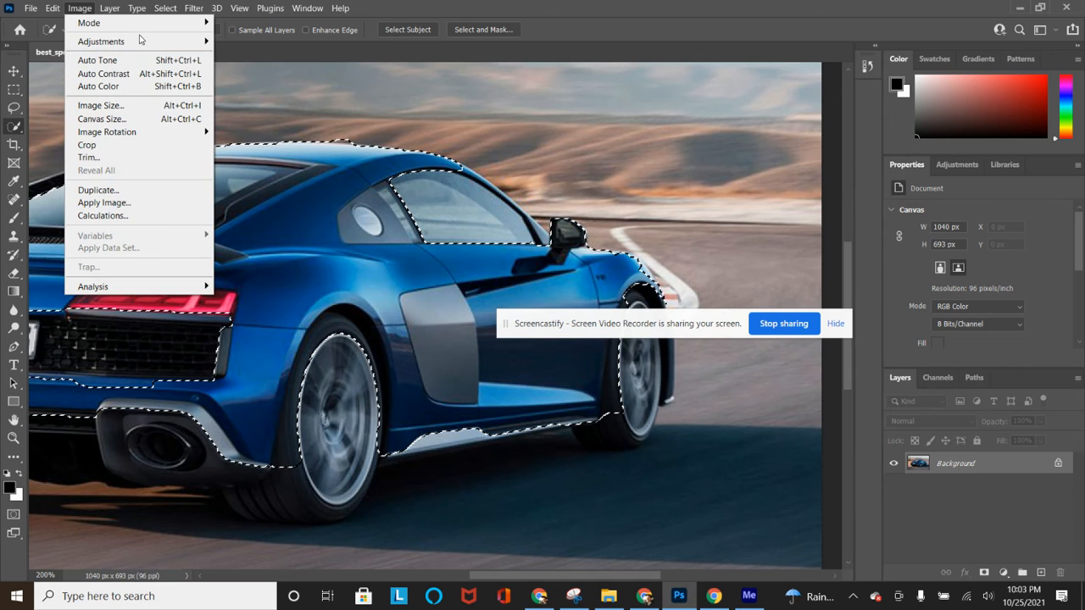
mouse_move(195, 41)
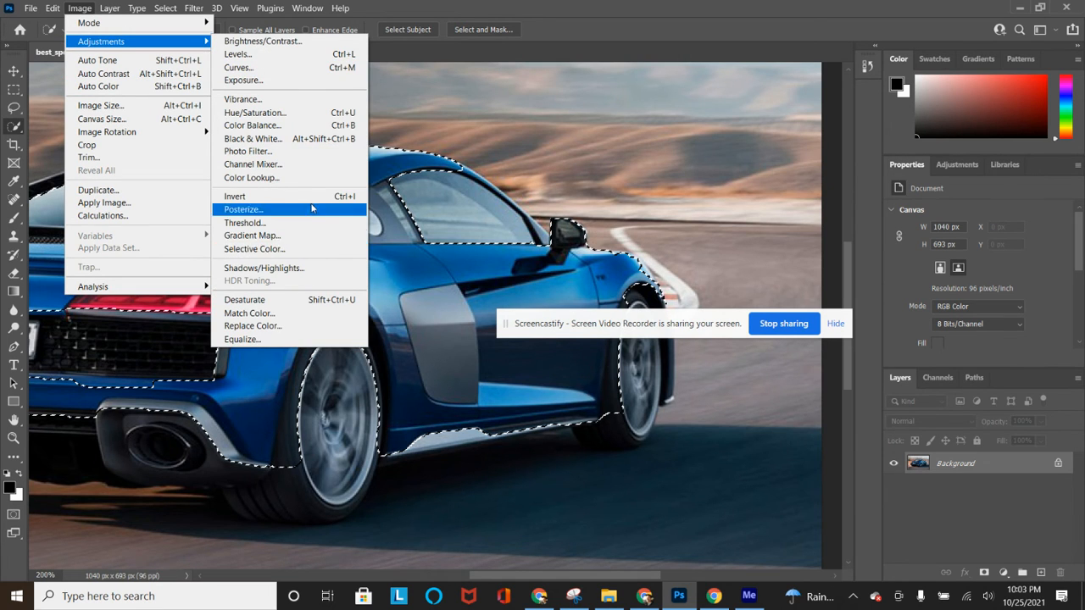
left_click(263, 111)
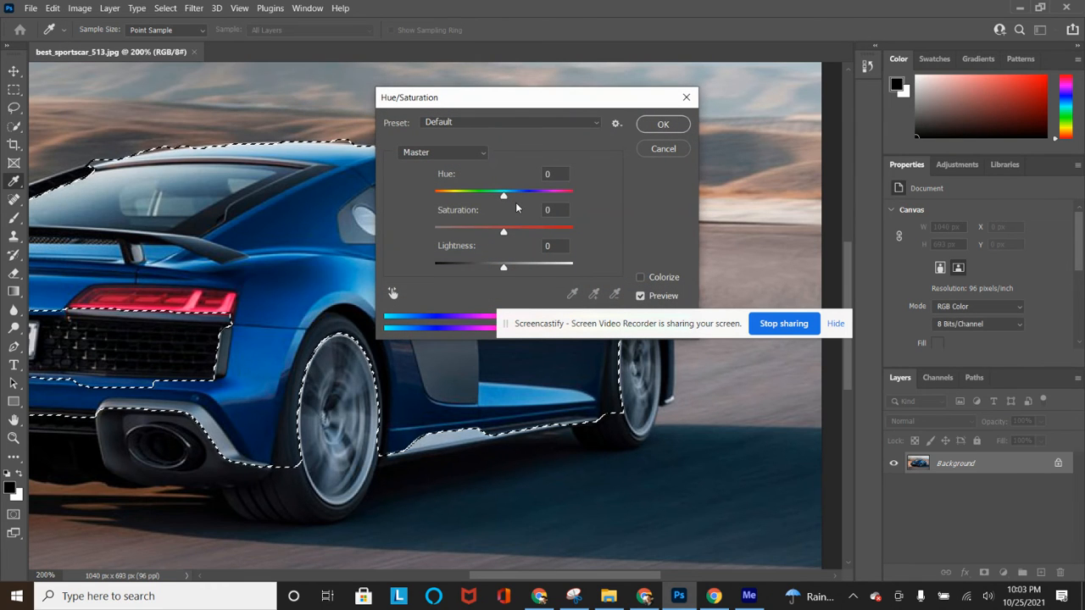
left_click_drag(503, 200, 452, 200)
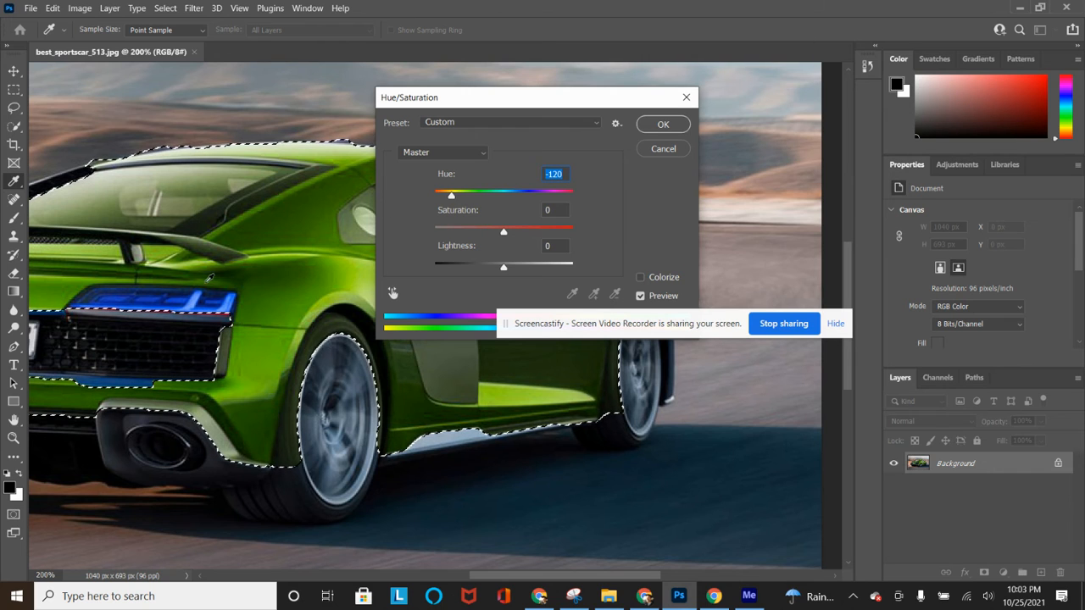
left_click(663, 124)
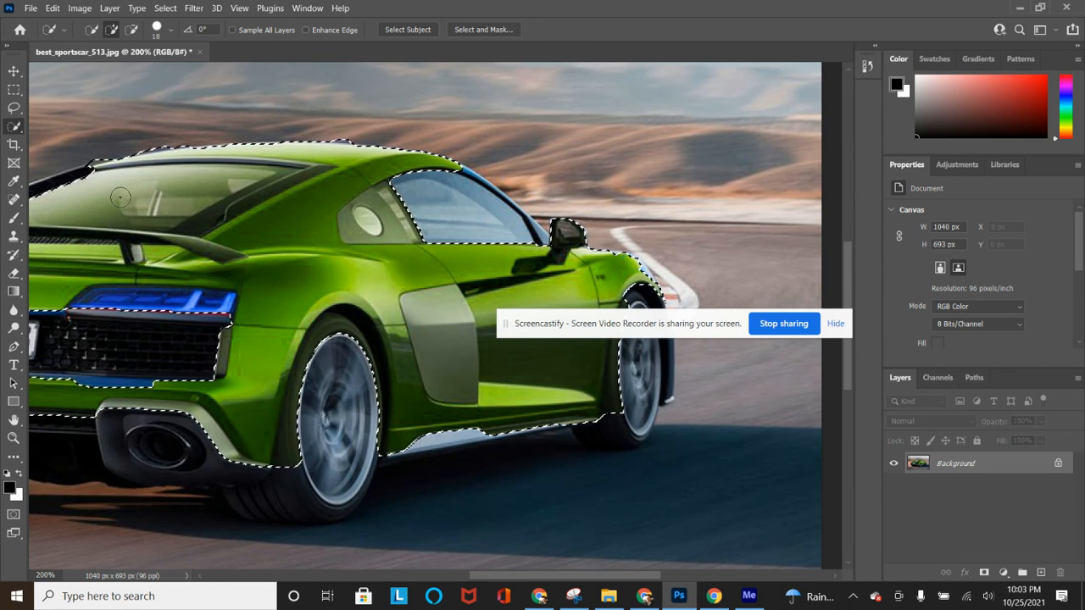
Save the green car on the computer as a new JPEG named "best_sportscar_513 v3.jpg" at quality 8.
left_click(30, 8)
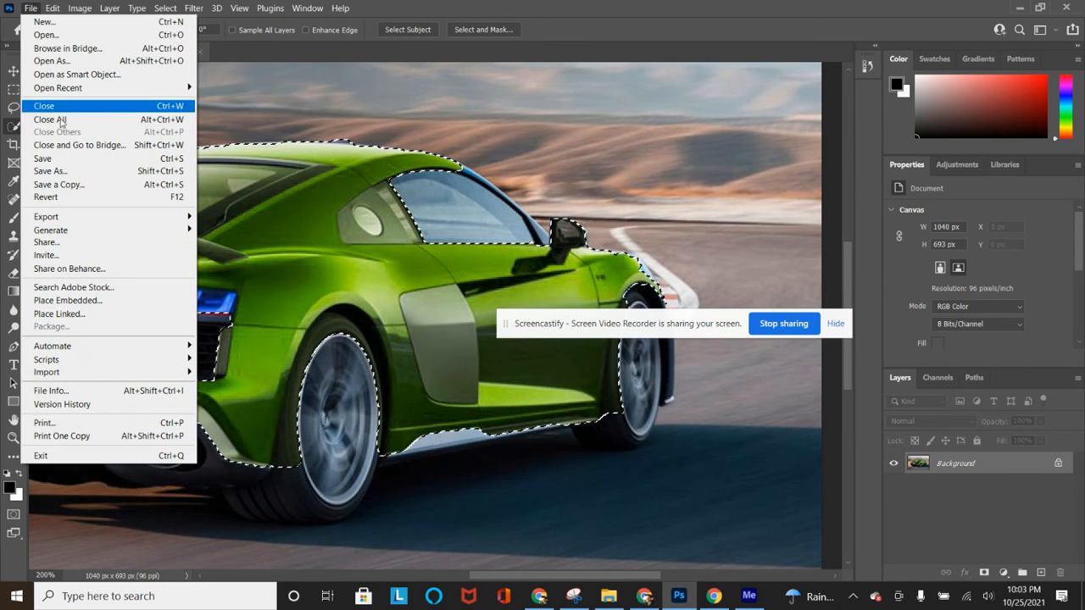
left_click(62, 175)
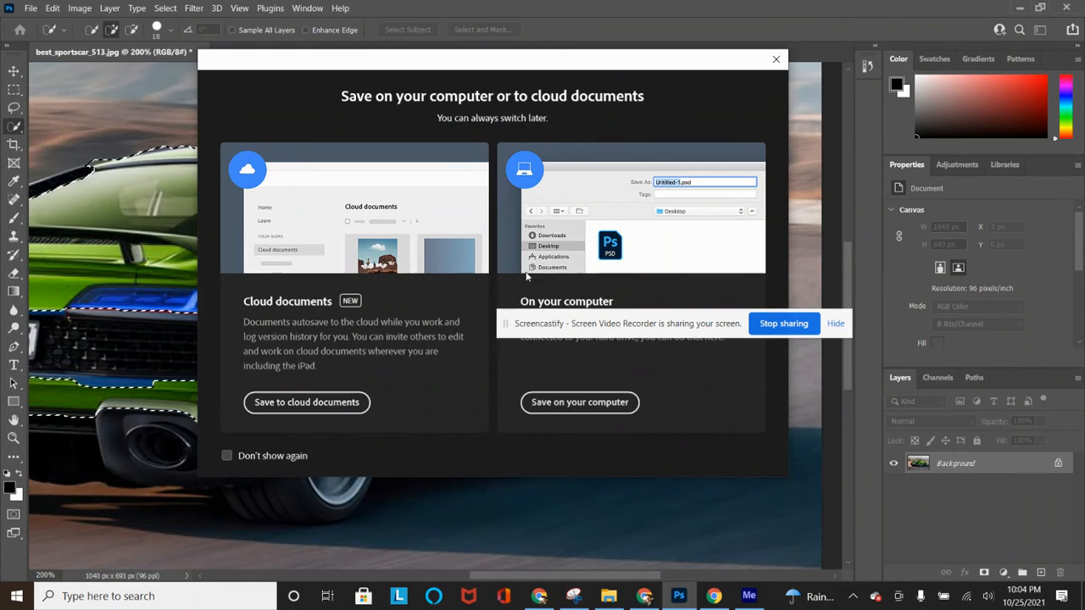
left_click(551, 407)
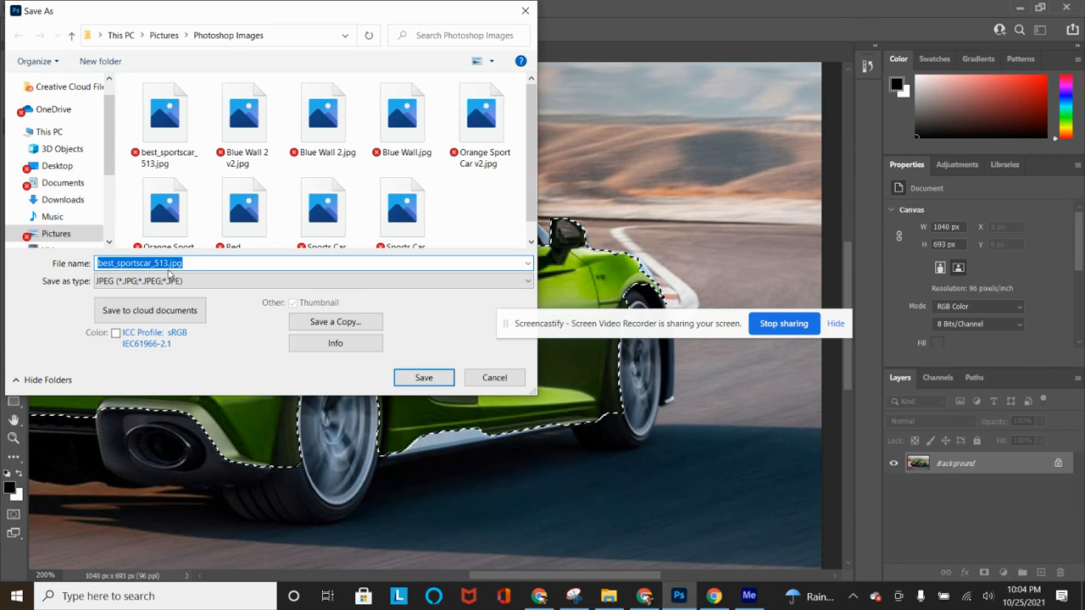
left_click(169, 263)
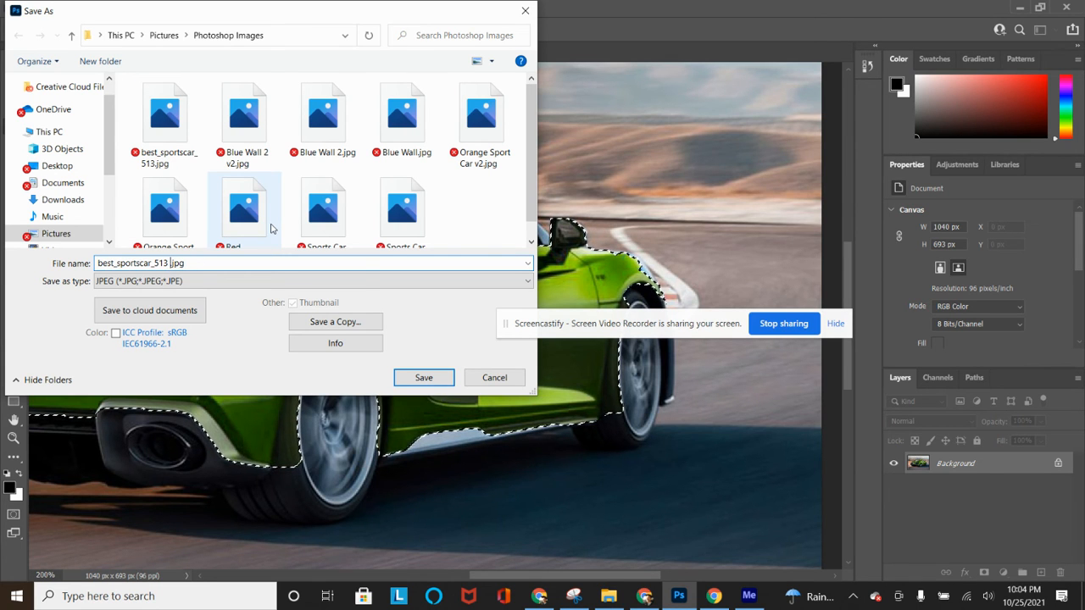
type("v3")
key("Return")
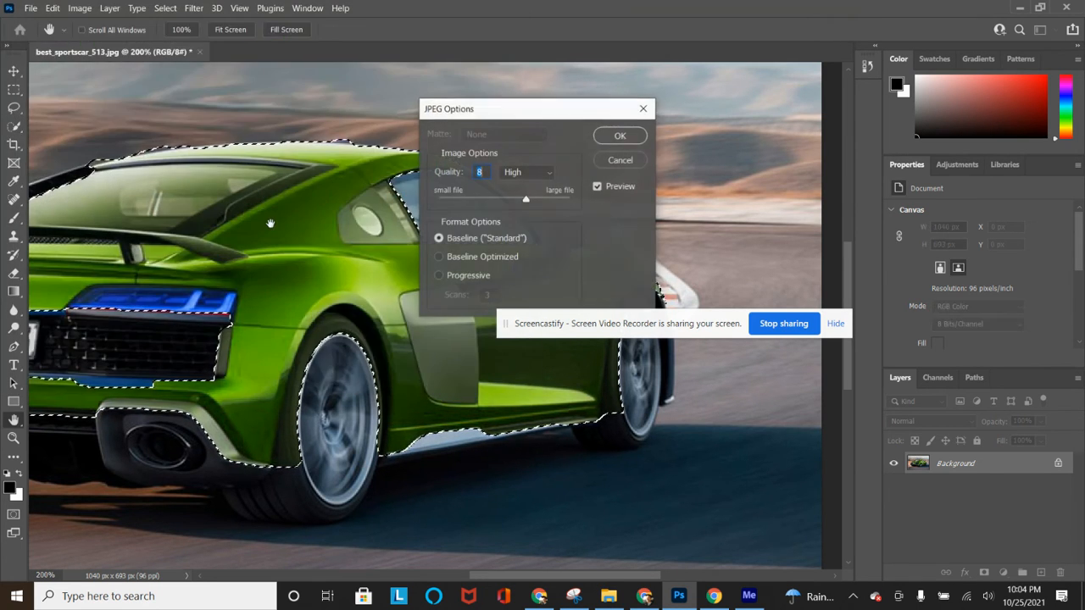
left_click(619, 135)
Recolor the selected bodywork purple by applying another Hue/Saturation adjustment with the hue at -180.
left_click(88, 6)
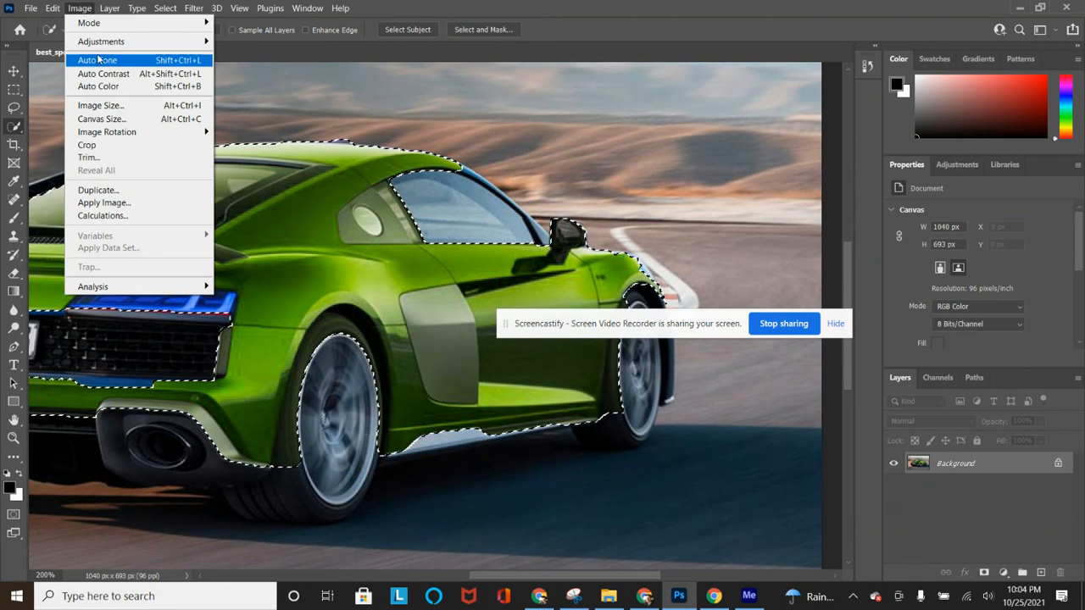
left_click(247, 36)
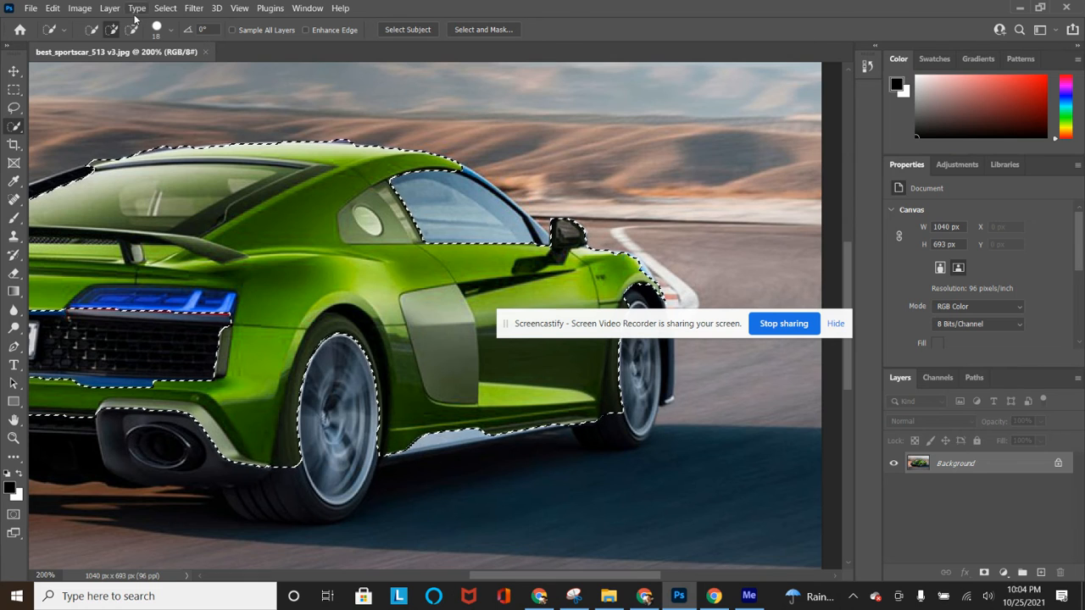
left_click(78, 7)
mouse_move(170, 44)
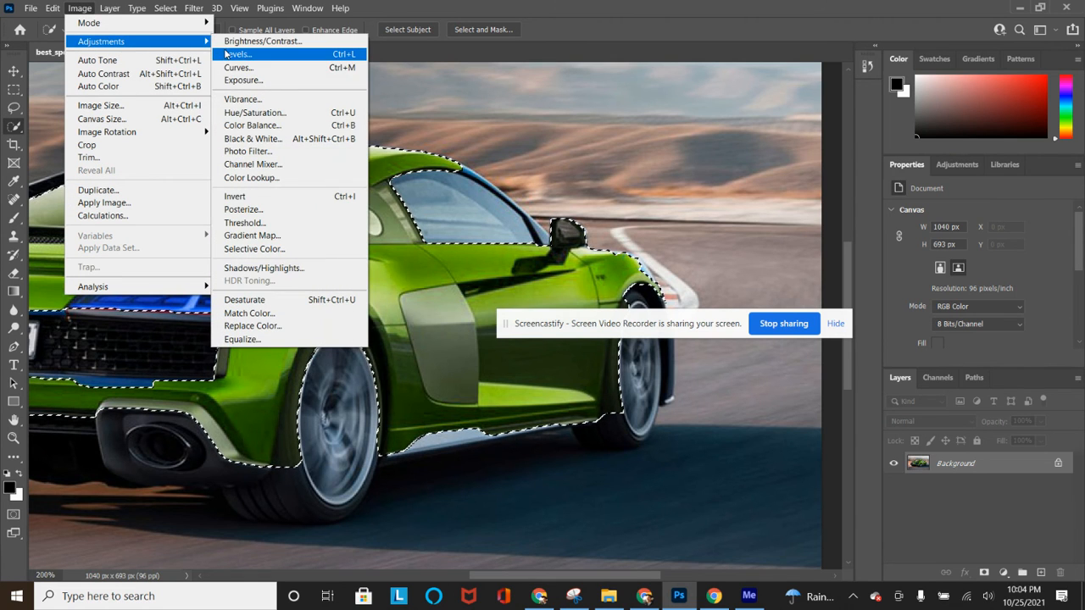
left_click(234, 113)
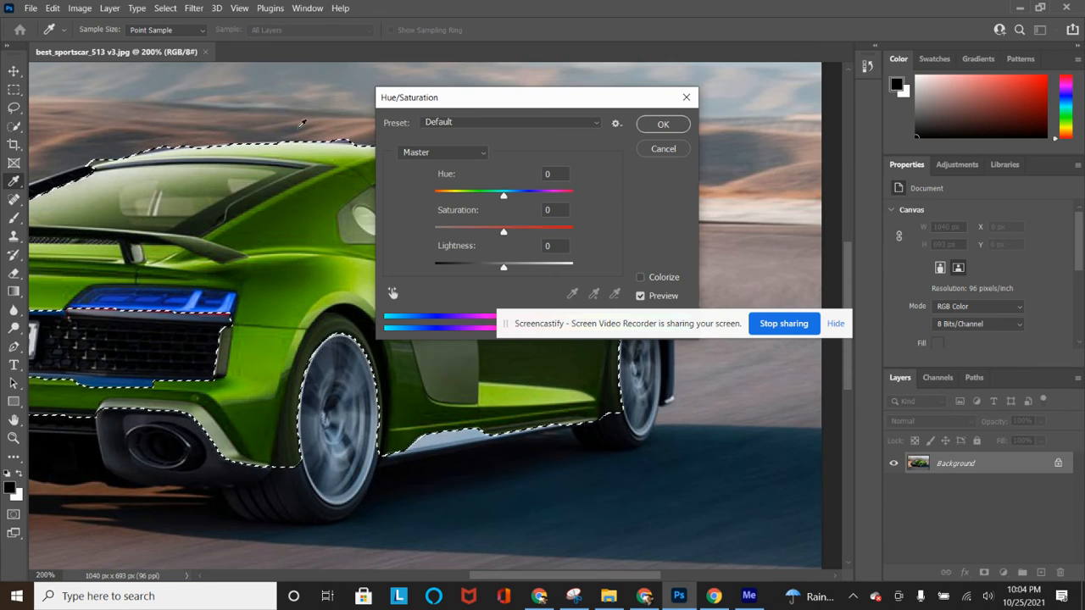
left_click_drag(504, 195, 427, 199)
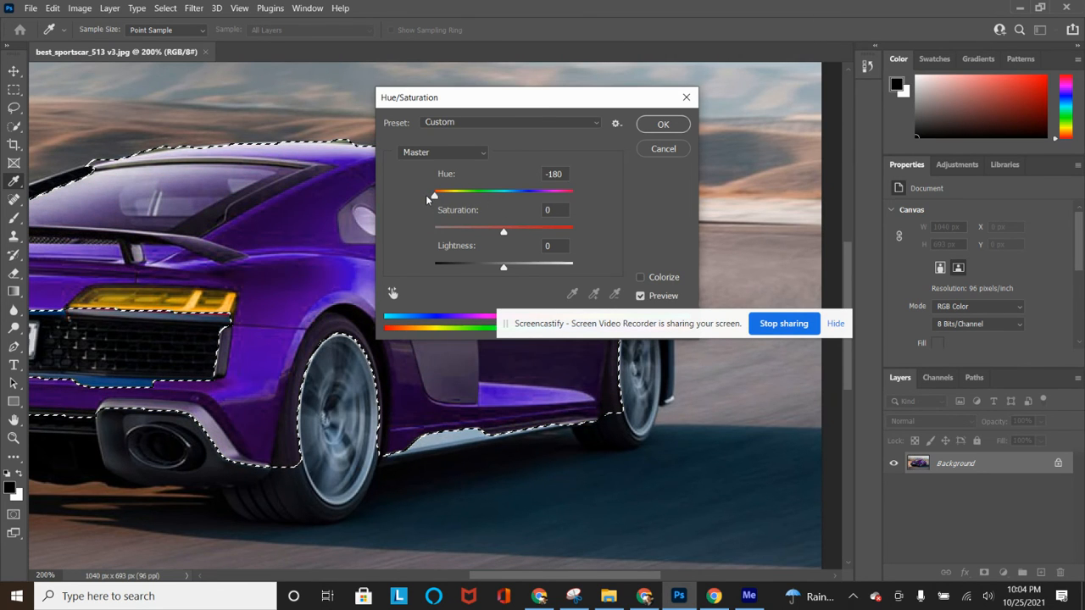
left_click(654, 125)
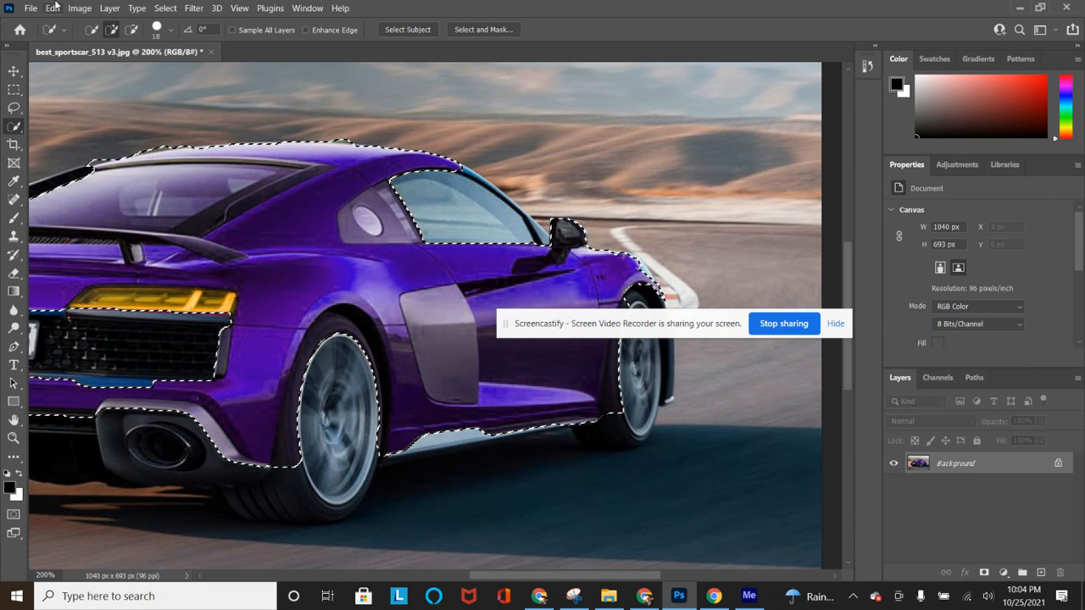
Save the purple car on the computer as a separate JPEG named "best_sportscar_513 v2.jpg".
left_click(30, 7)
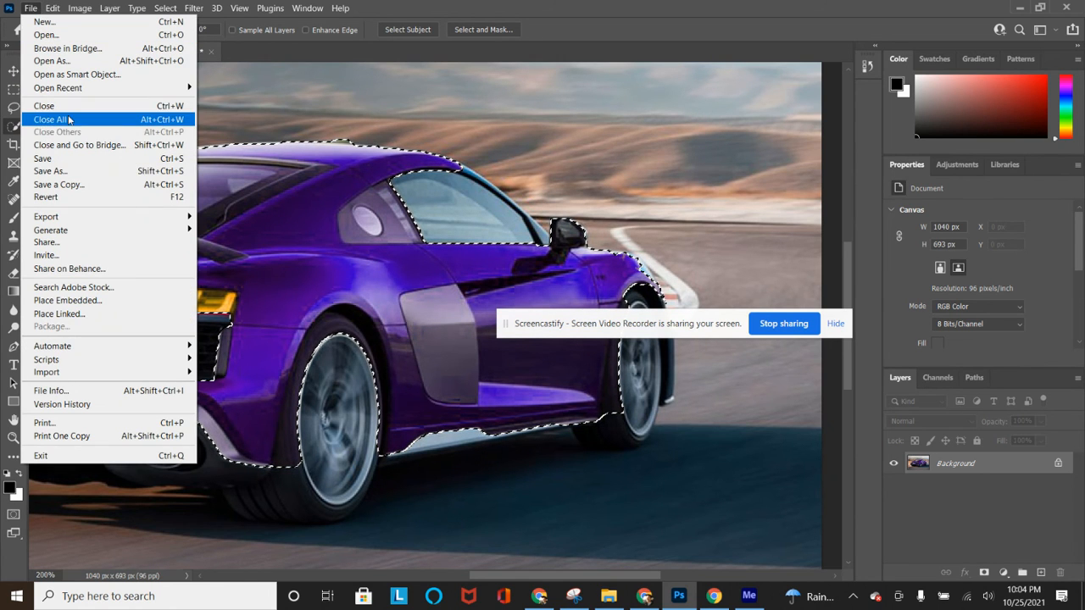
left_click(51, 170)
left_click(527, 397)
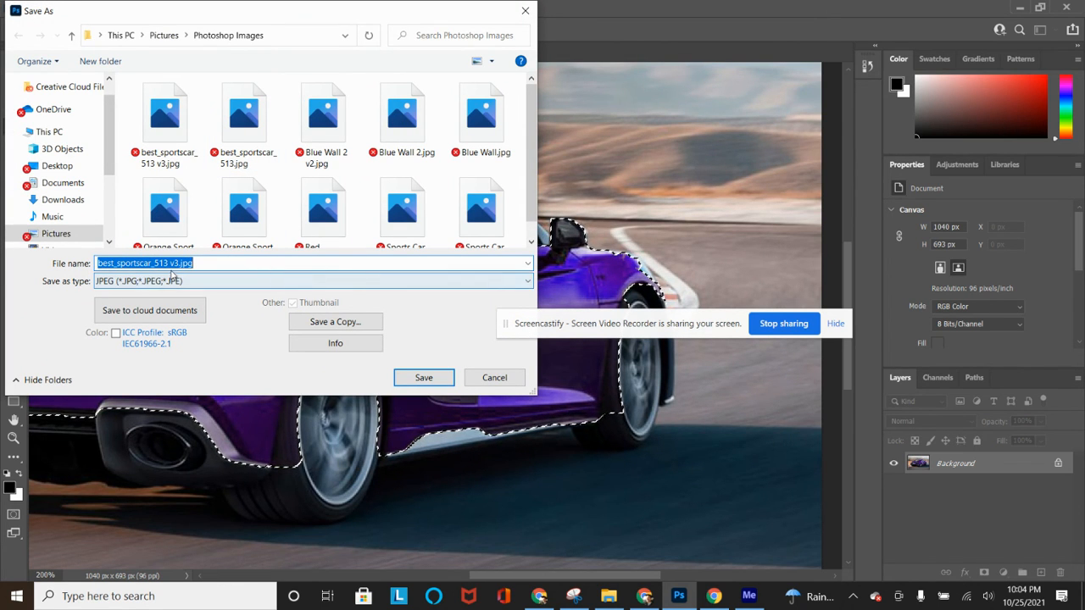
left_click(171, 265)
key("BackSpace")
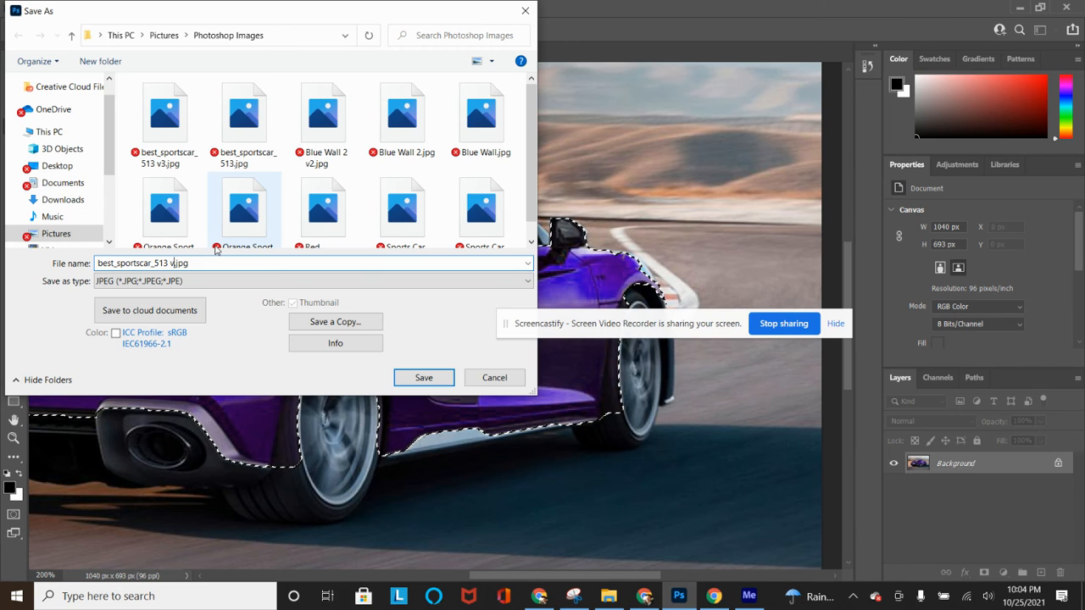
type("2")
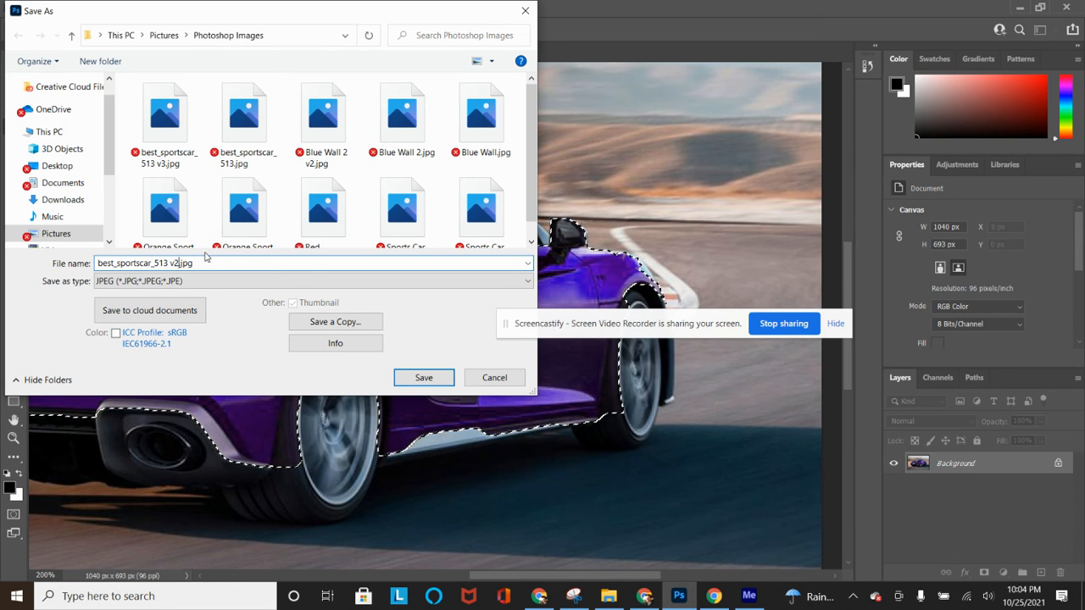
key("Return")
left_click(619, 136)
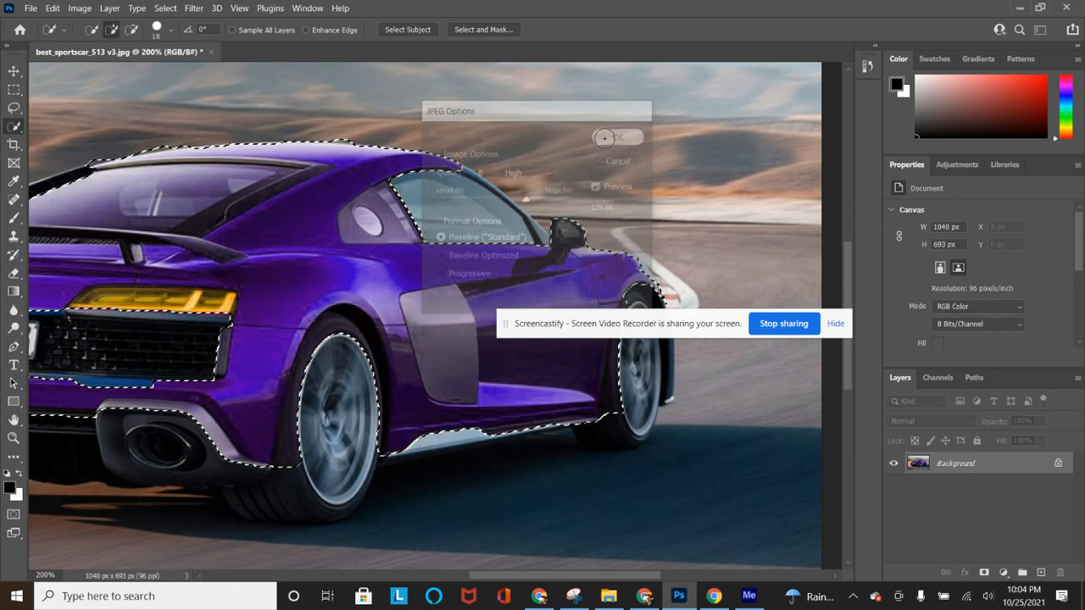
Check the saved car versions in File Explorer's Photoshop Images folder, return to Photoshop and deselect the bodywork.
left_click(609, 596)
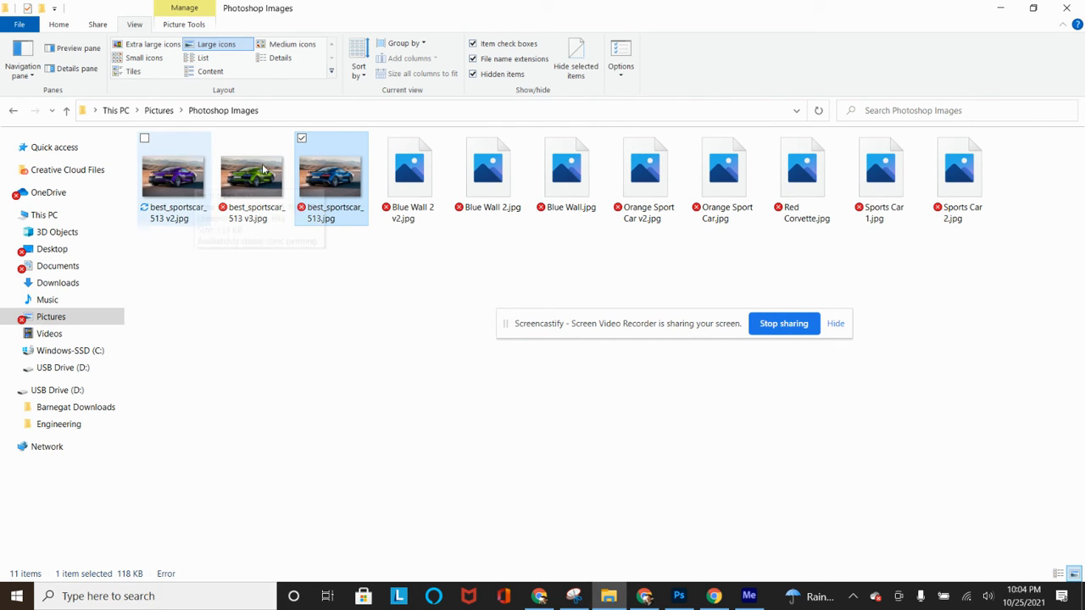
left_click(679, 596)
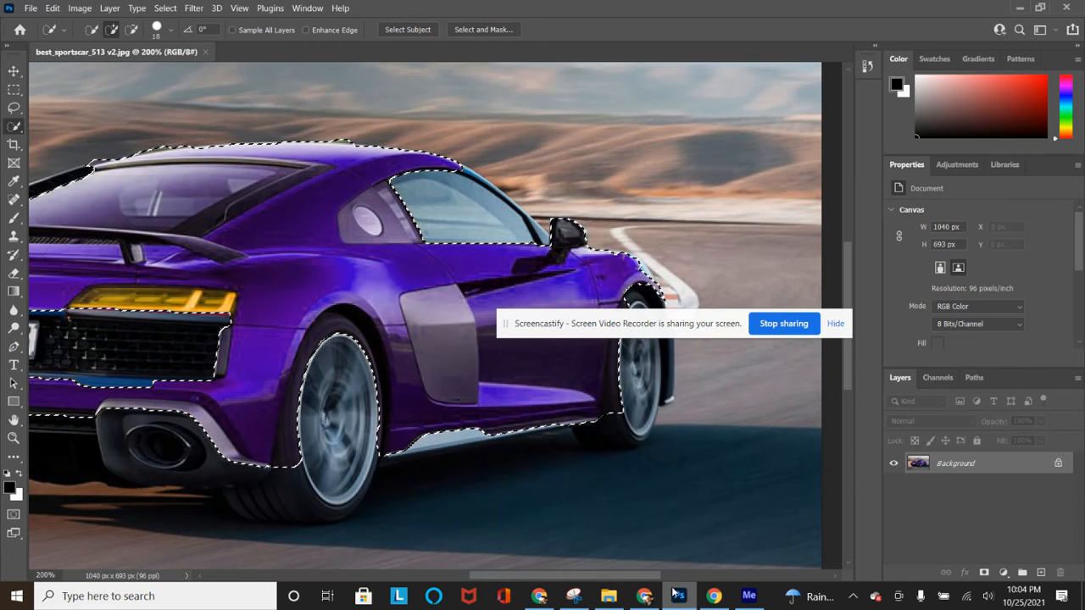
left_click(165, 8)
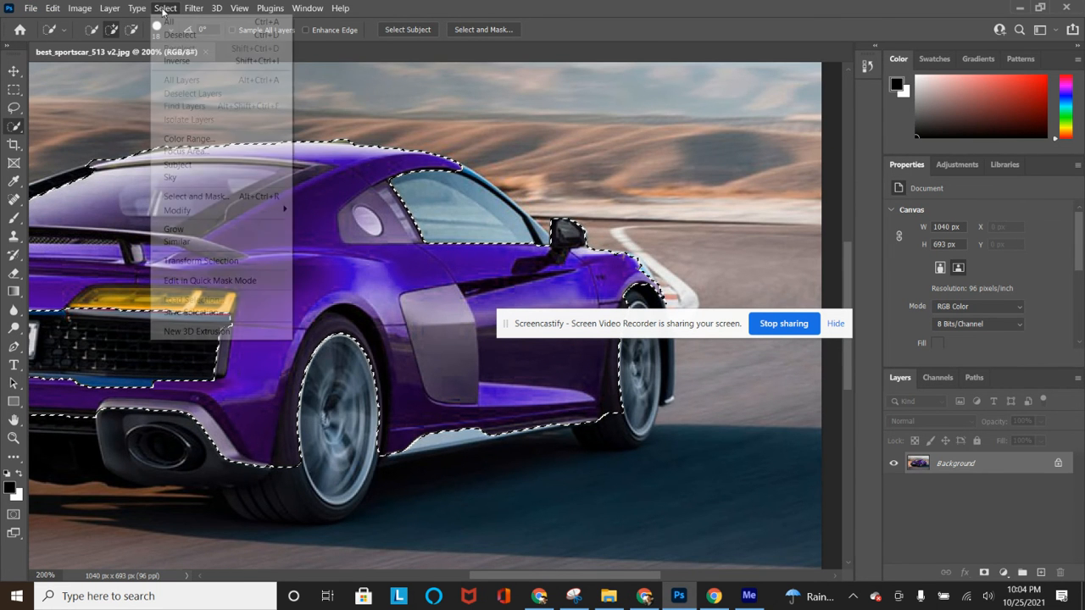
left_click(182, 35)
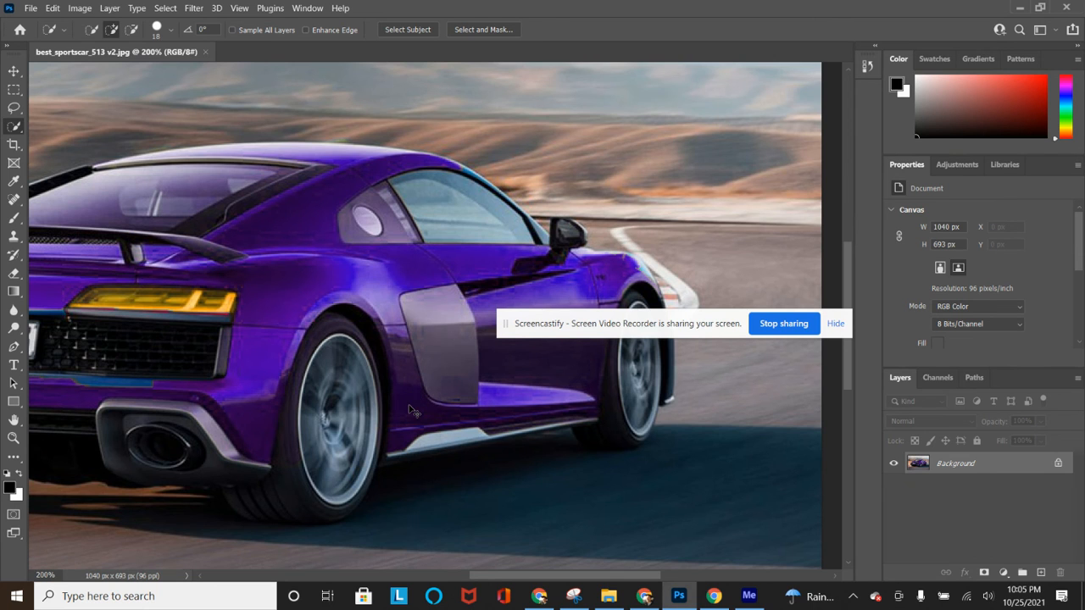
Examine the whole purple car at 100% zoom, checking the bodywork, tail lights and rear bumper for uneven recoloring.
scroll(413, 410, "down", 1)
scroll(404, 401, "left", 1)
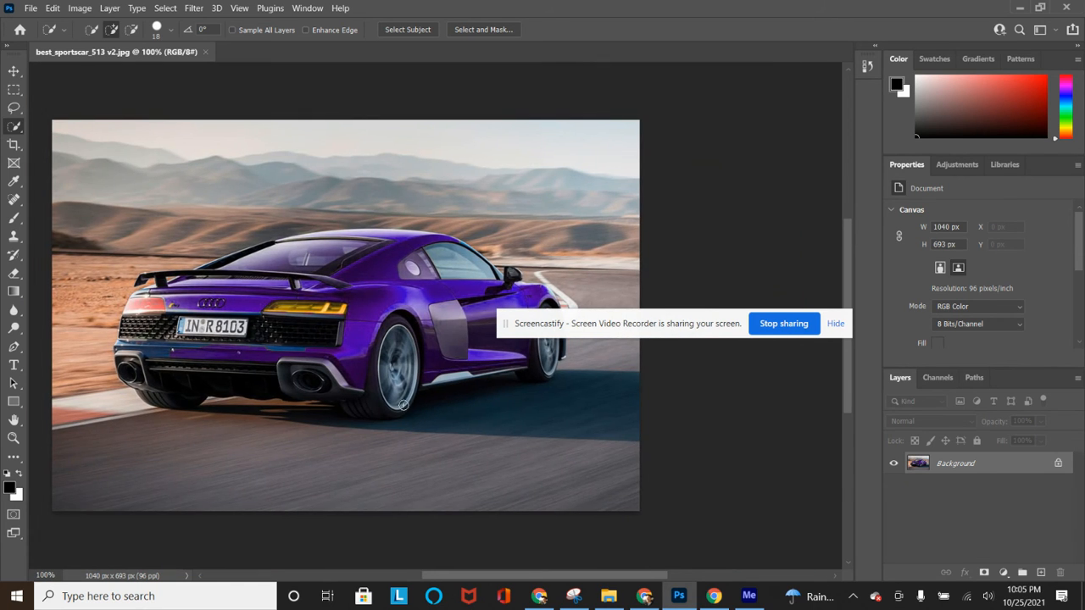
scroll(402, 405, "up", 1)
scroll(385, 413, "down", 1)
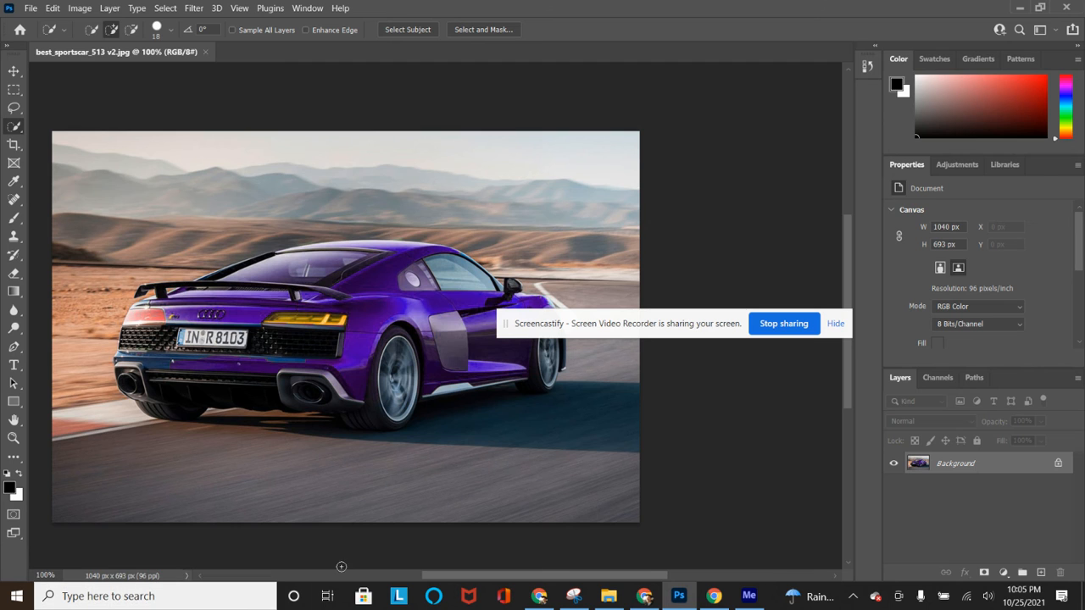
scroll(404, 402, "left", 3)
scroll(422, 377, "up", 2)
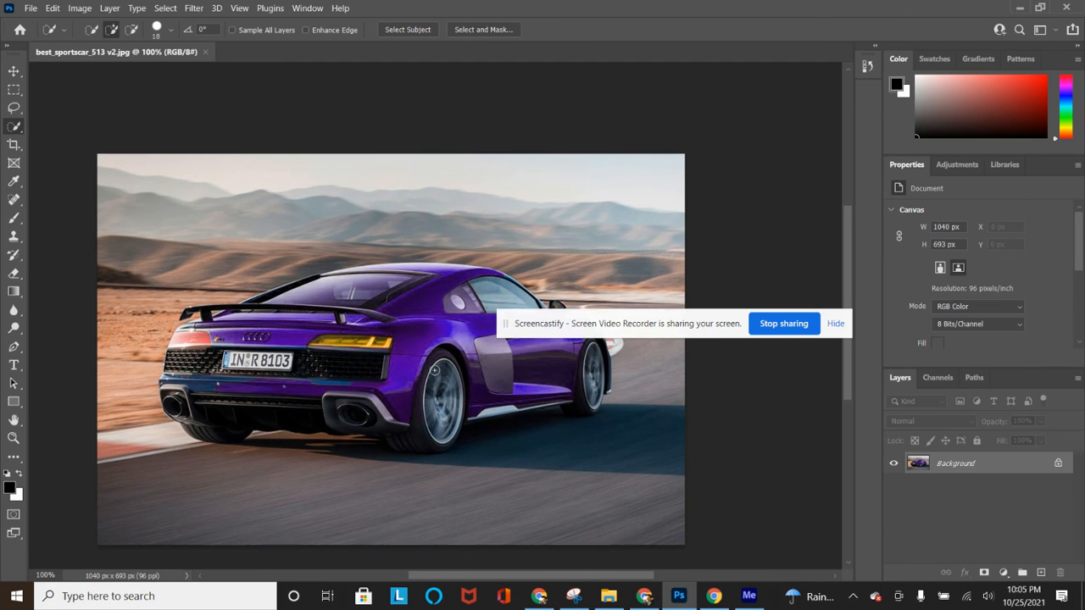
scroll(438, 358, "down", 5)
scroll(422, 325, "up", 5)
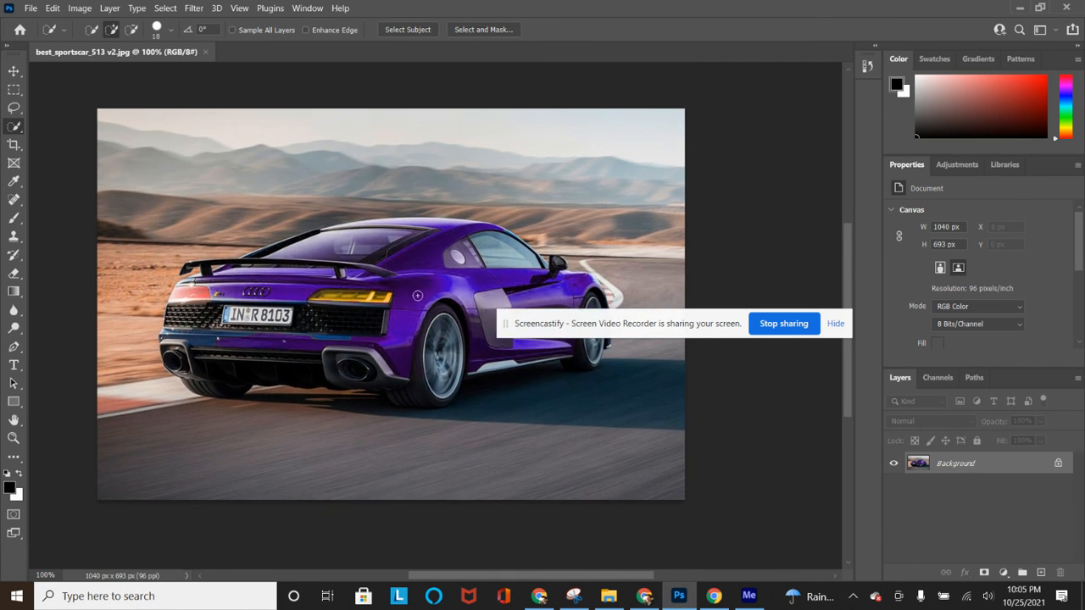
scroll(416, 300, "down", 3)
scroll(414, 299, "up", 3)
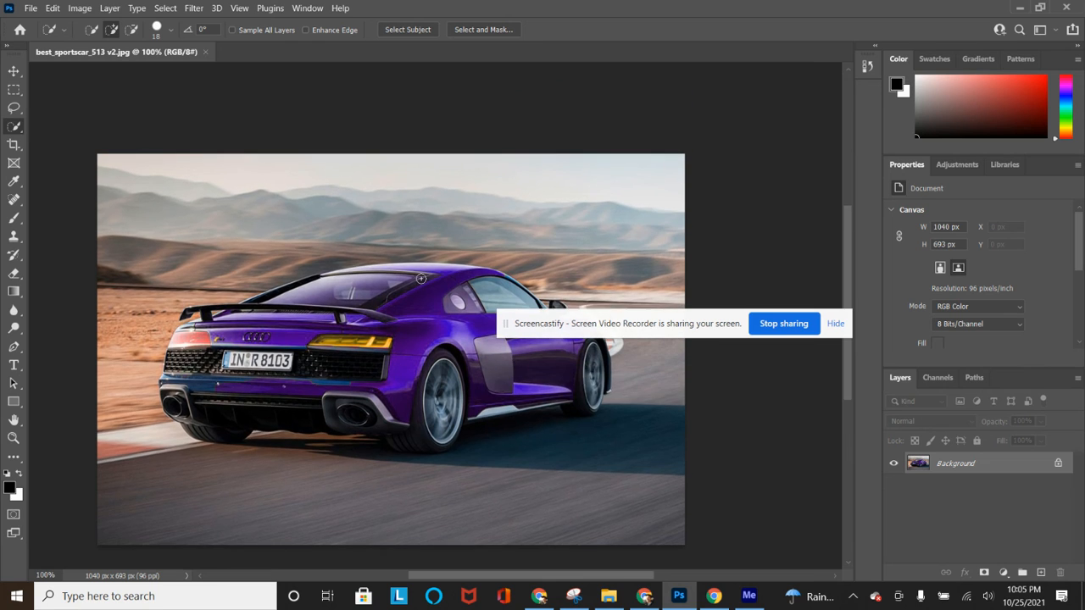
scroll(410, 298, "down", 3)
scroll(410, 298, "down", 1)
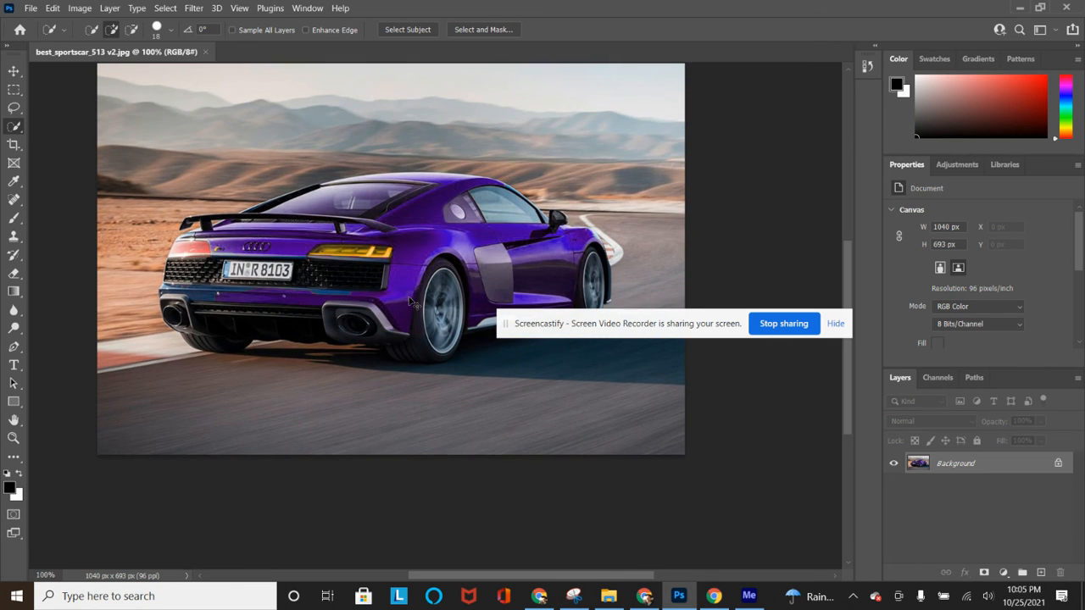
scroll(398, 297, "left", 2)
scroll(386, 293, "right", 3)
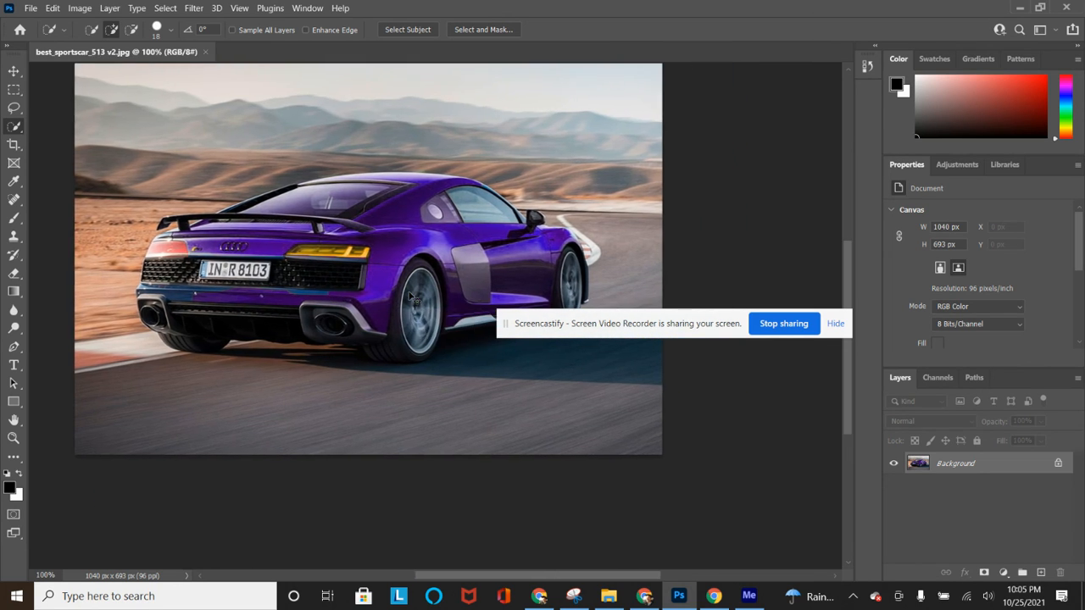
scroll(373, 289, "left", 2)
scroll(360, 286, "right", 3)
scroll(360, 287, "left", 3)
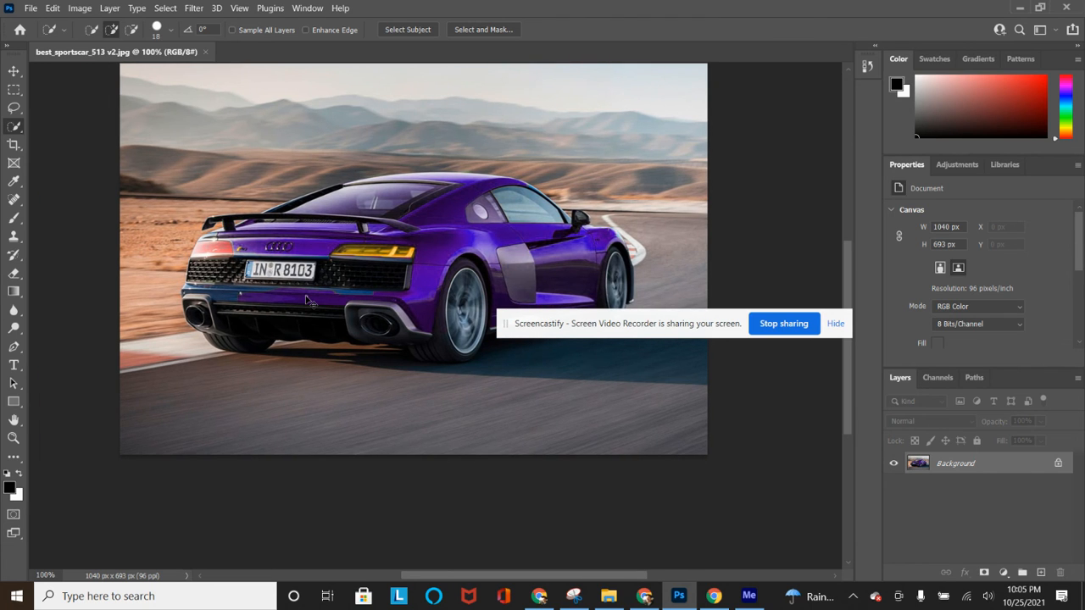
scroll(310, 302, "left", 1)
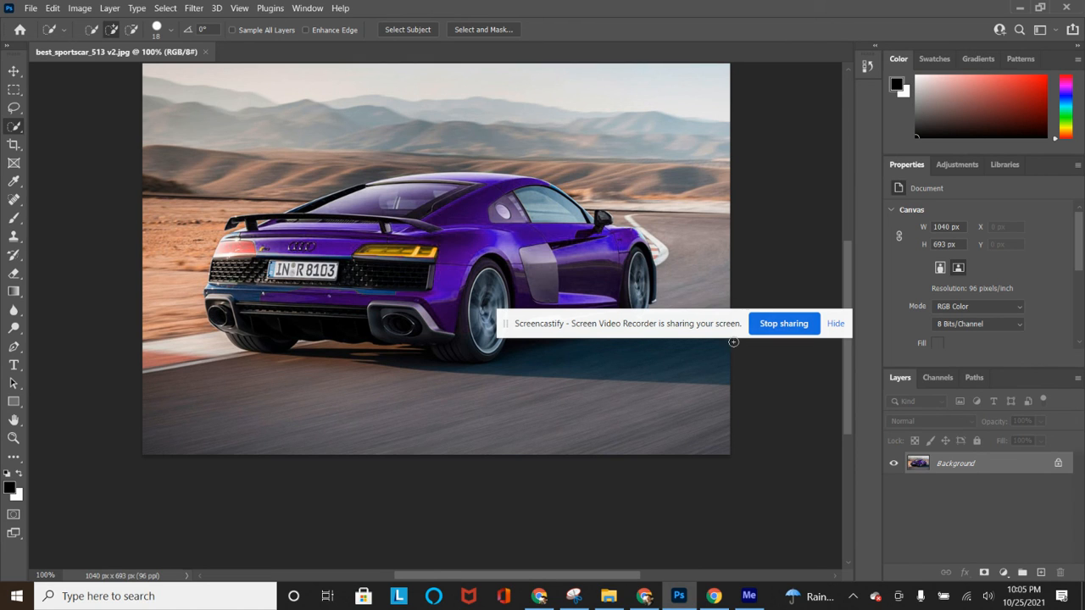
left_click_drag(703, 331, 491, 550)
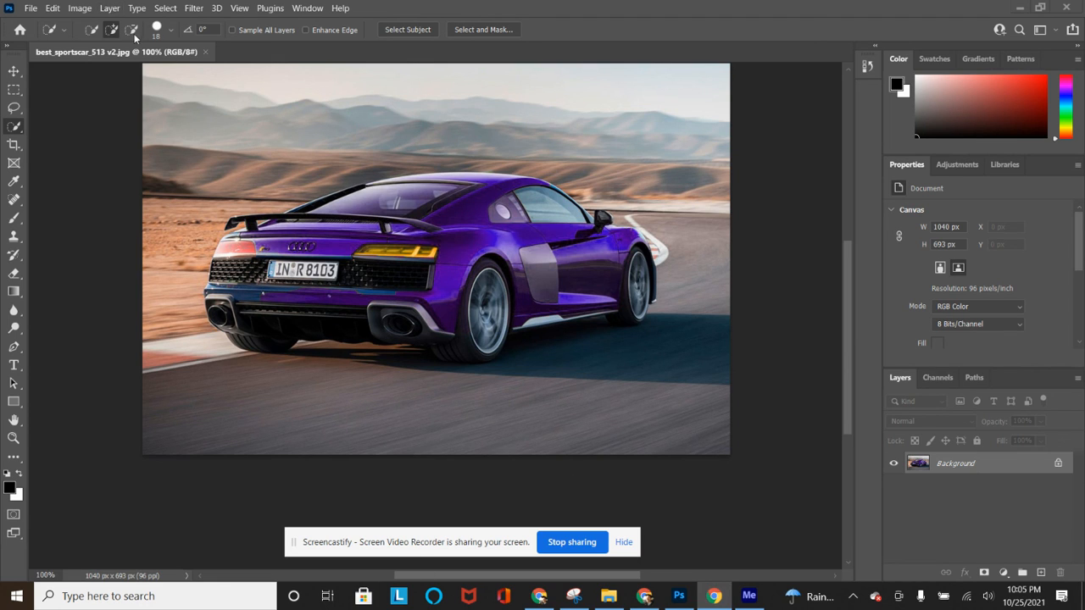
left_click(23, 135)
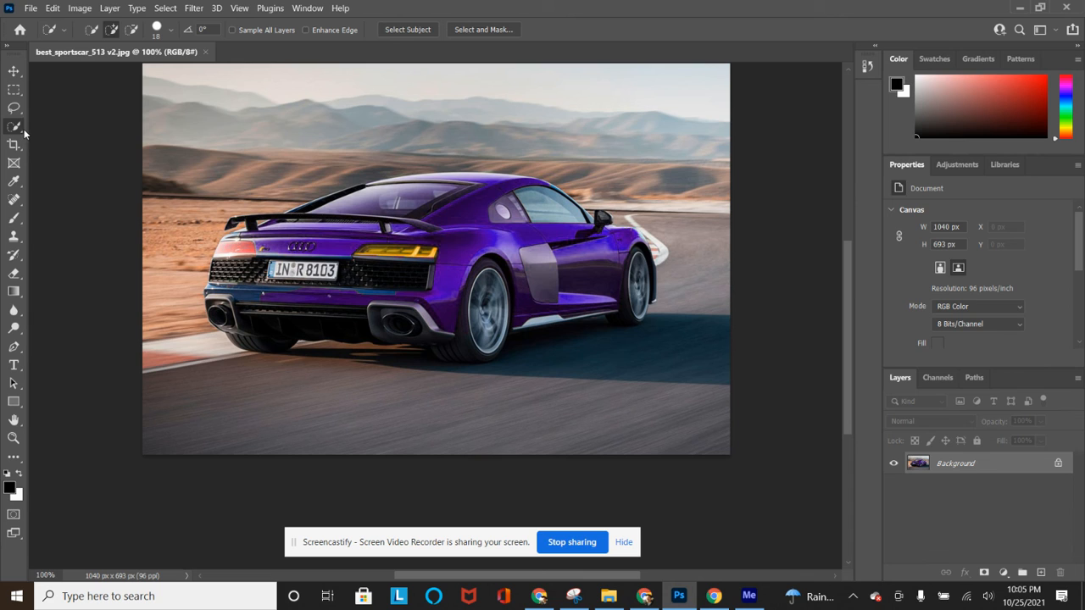
right_click(18, 132)
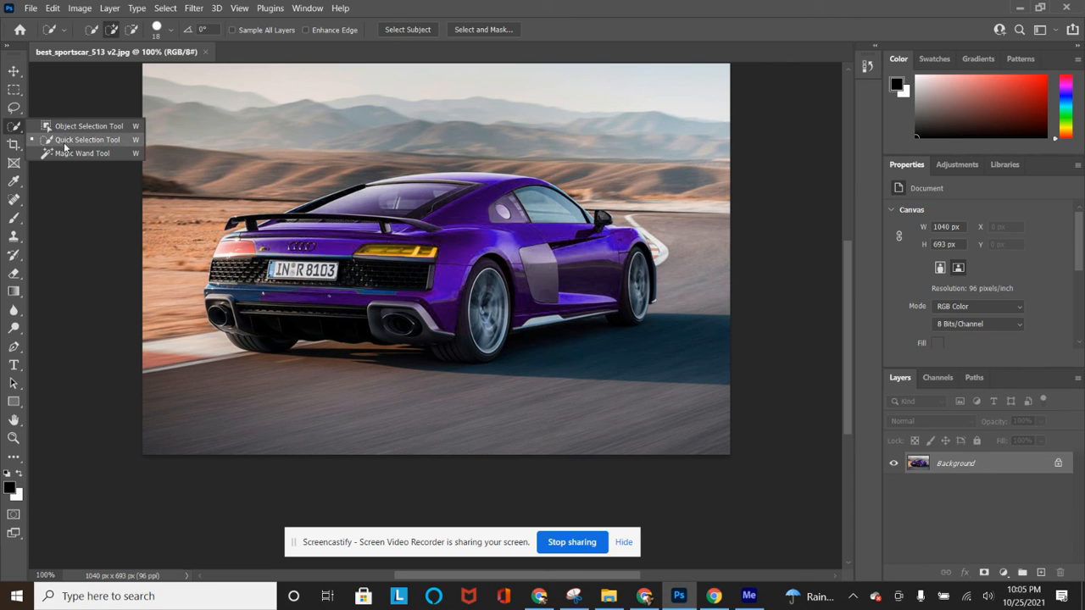
left_click(68, 415)
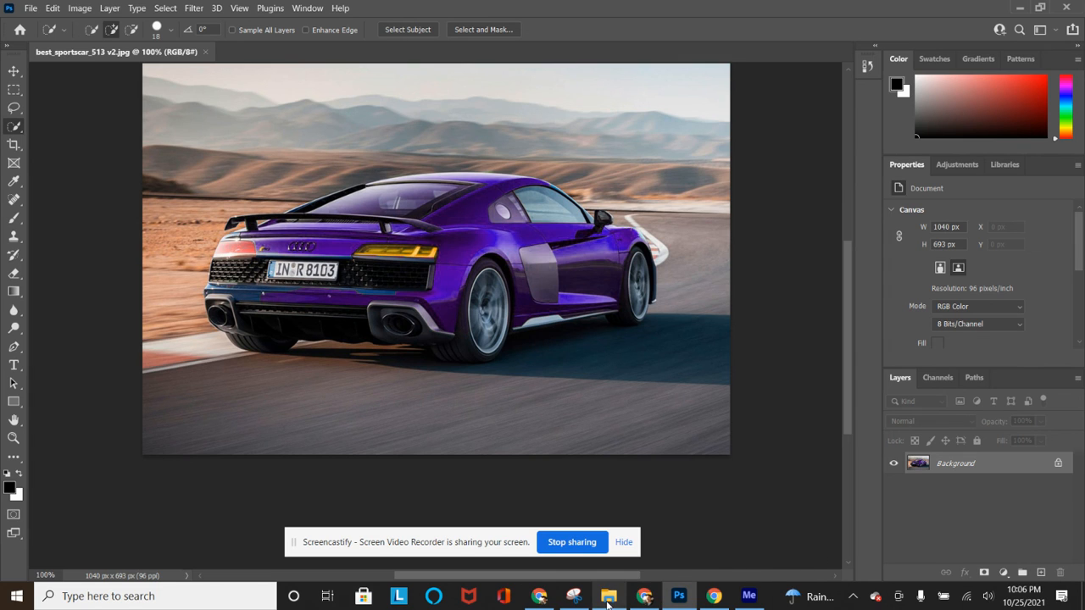
Switch to Chrome's Creative Cloud Photoshop page and look through the overview, Photoshop courses and Made with Photoshop examples.
mouse_move(607, 603)
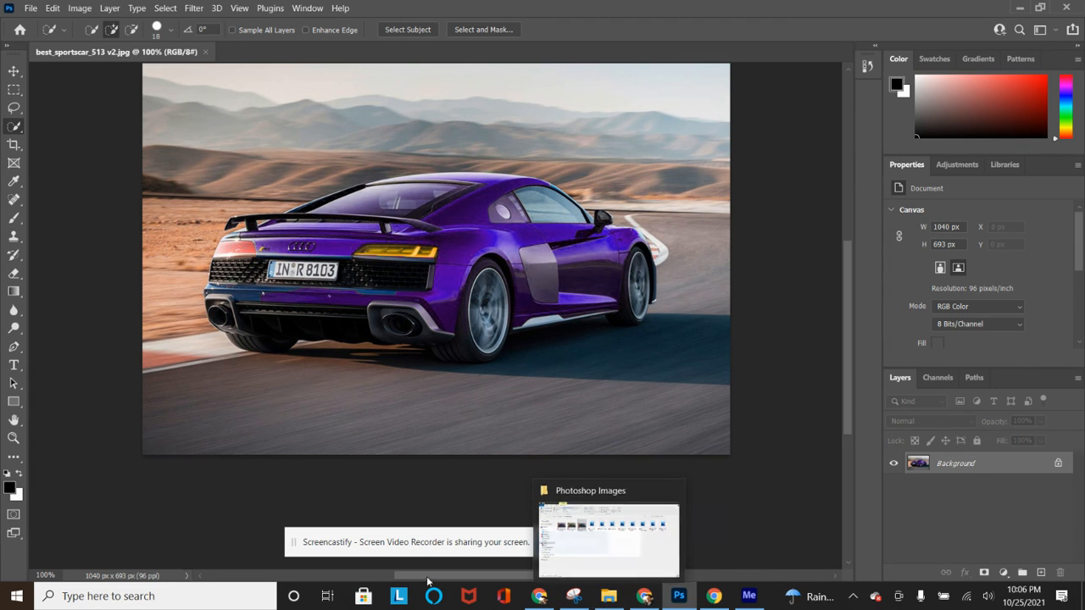
left_click(539, 595)
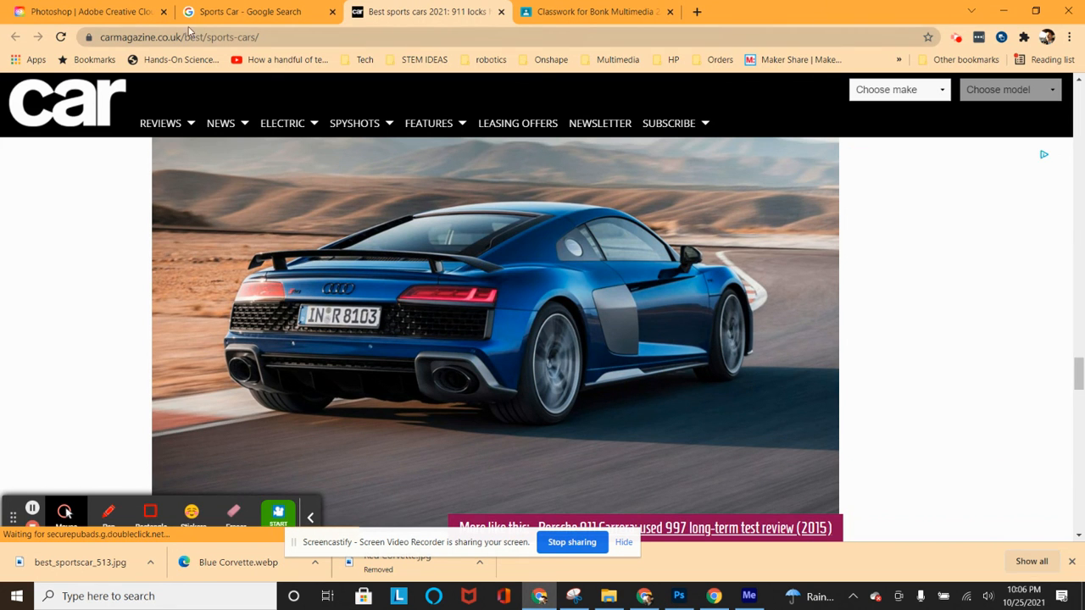
left_click(108, 13)
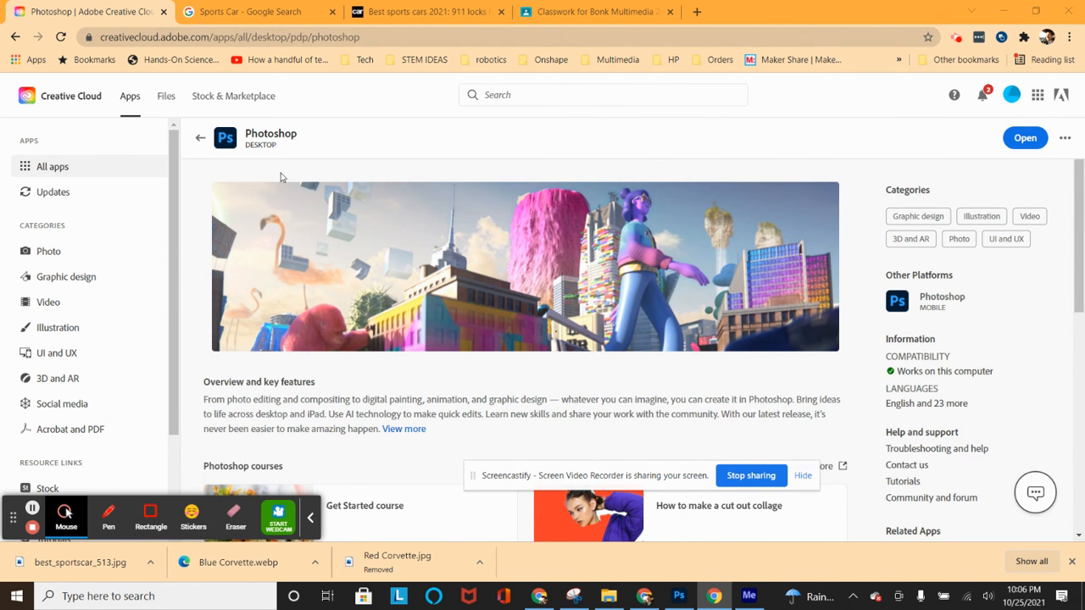
scroll(402, 351, "down", 3)
scroll(301, 254, "up", 3)
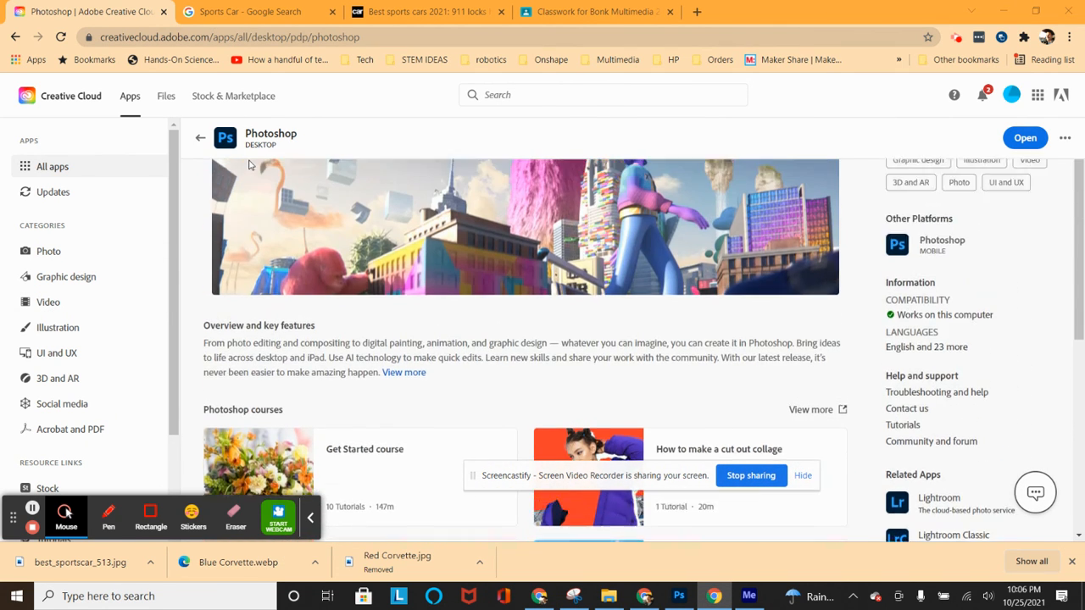
scroll(250, 165, "up", 1)
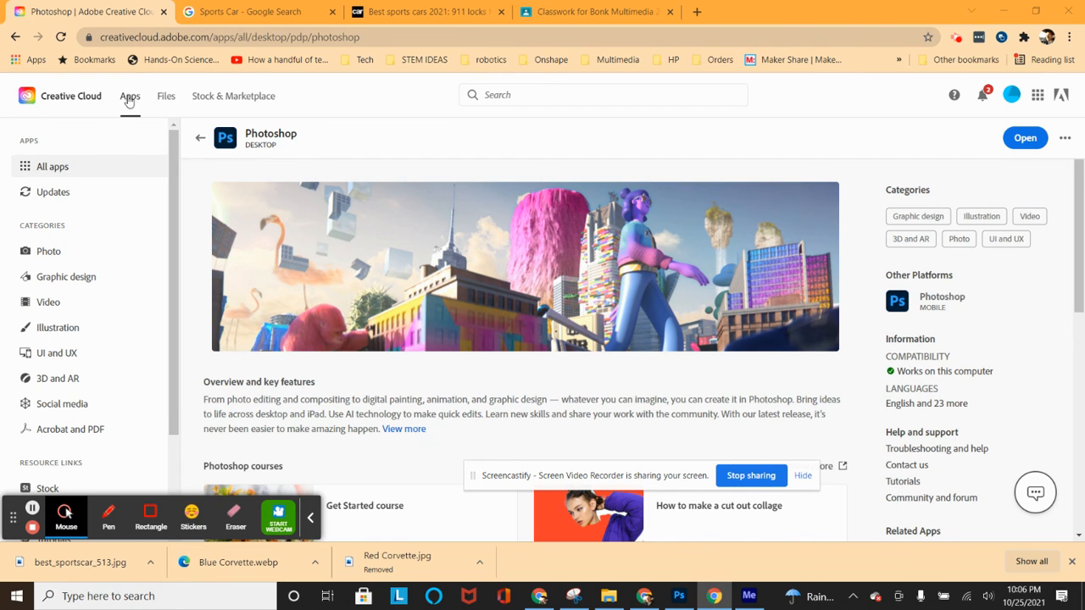
scroll(260, 177, "down", 3)
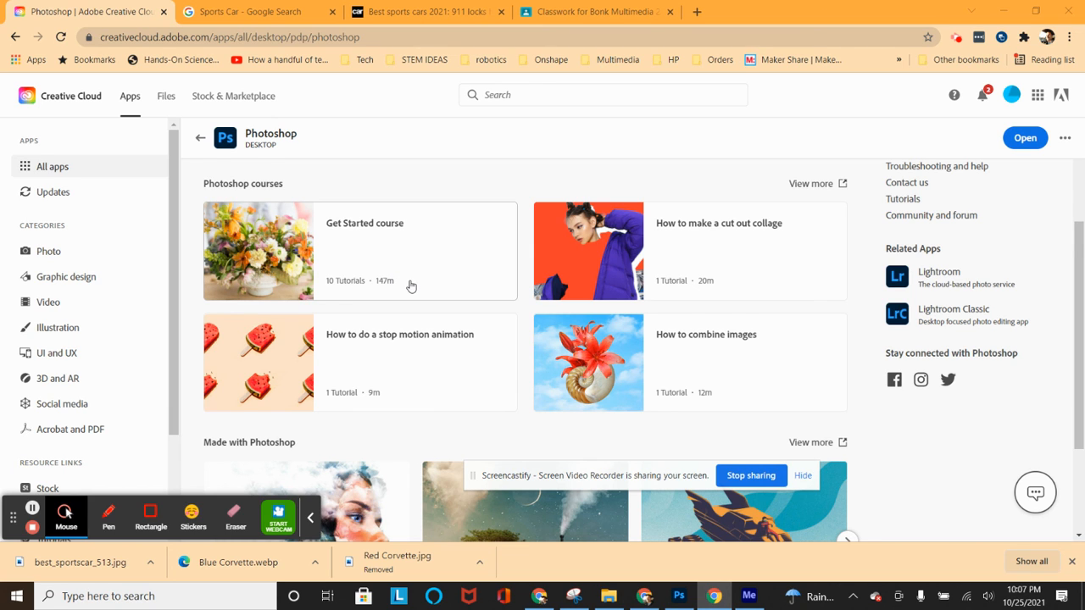
scroll(410, 285, "down", 2)
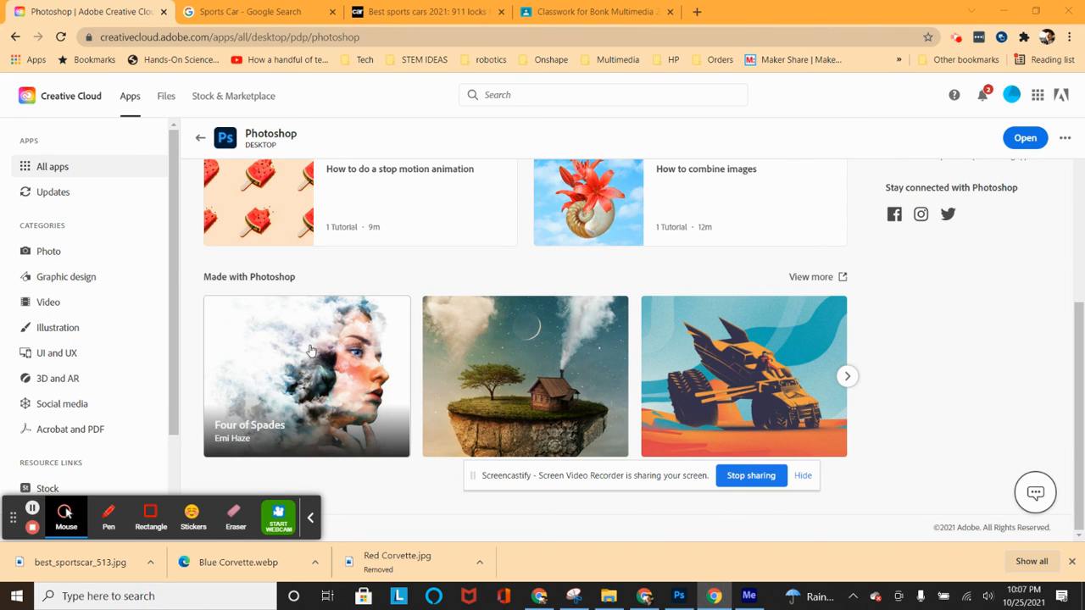
scroll(311, 350, "up", 2)
scroll(311, 350, "up", 2)
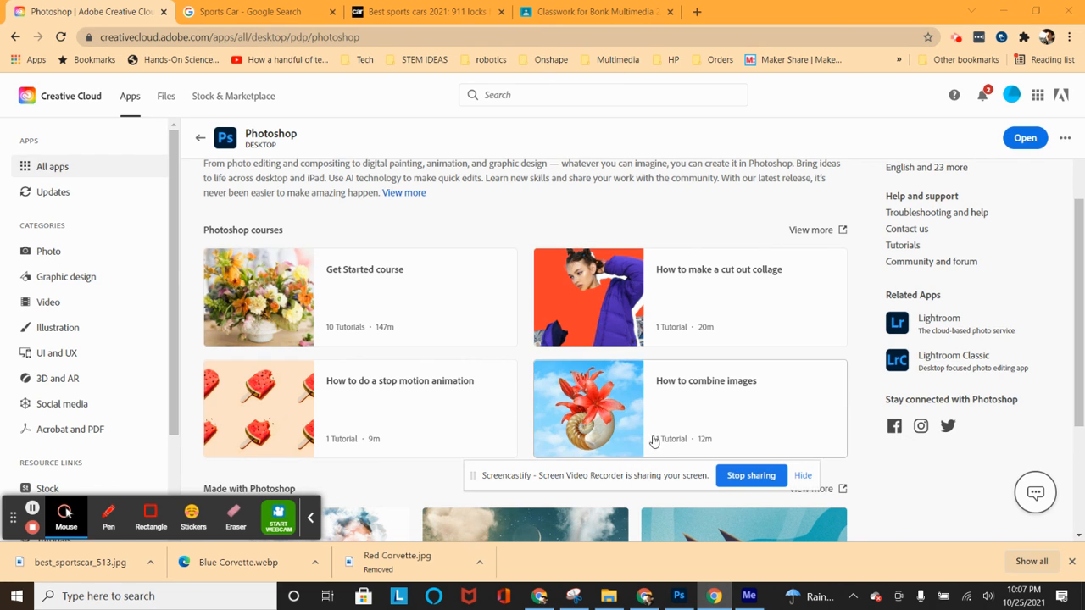
scroll(666, 392, "up", 1)
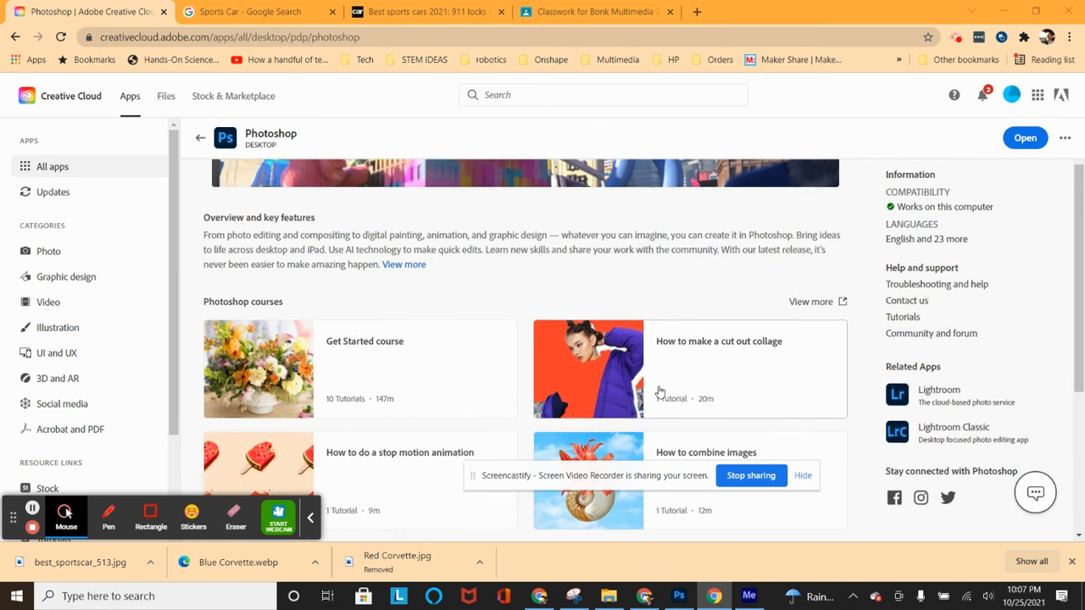
scroll(657, 389, "up", 2)
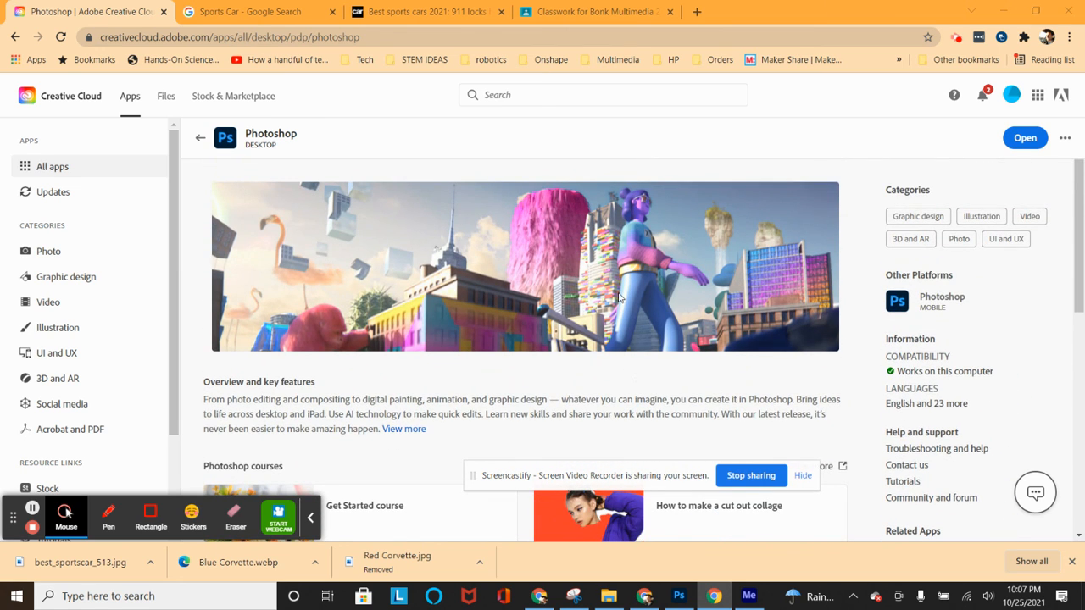